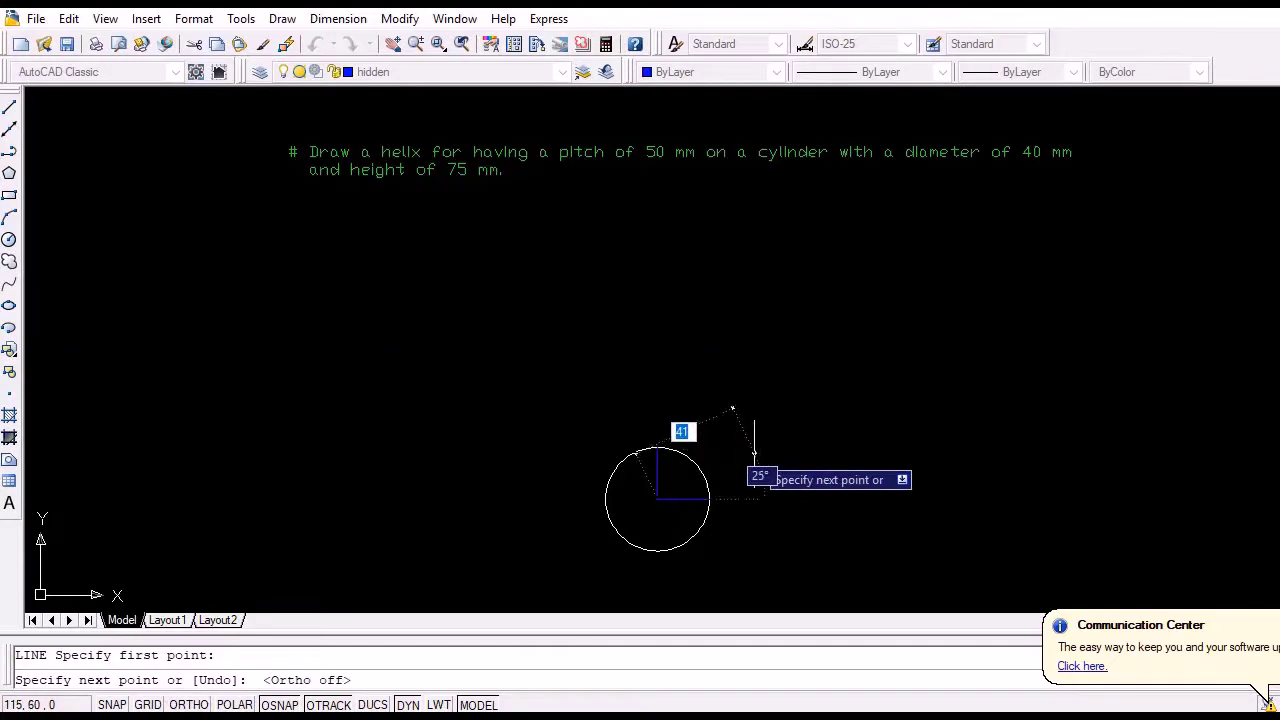
# - Draw radii from the circle centre at 30° and 60°
pyautogui.press('Tab')
pyautogui.write('3')
pyautogui.press('Return')
pyautogui.press('Return')
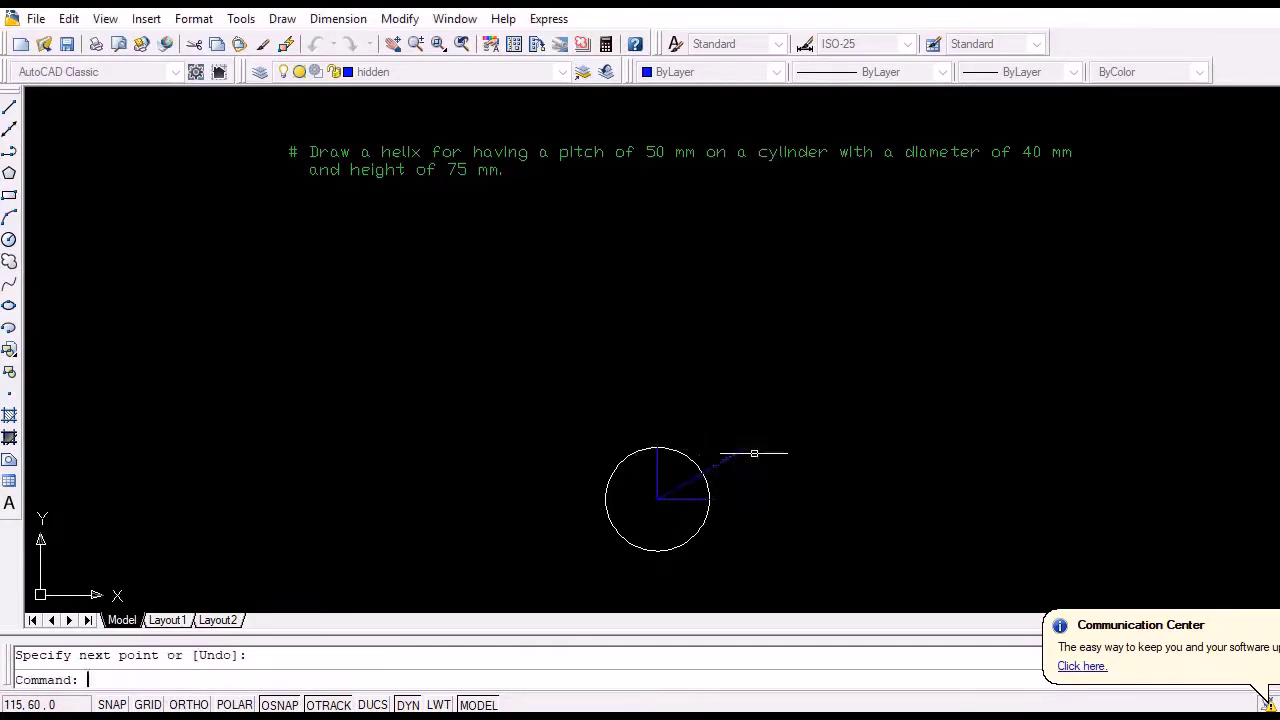
pyautogui.press('Return')
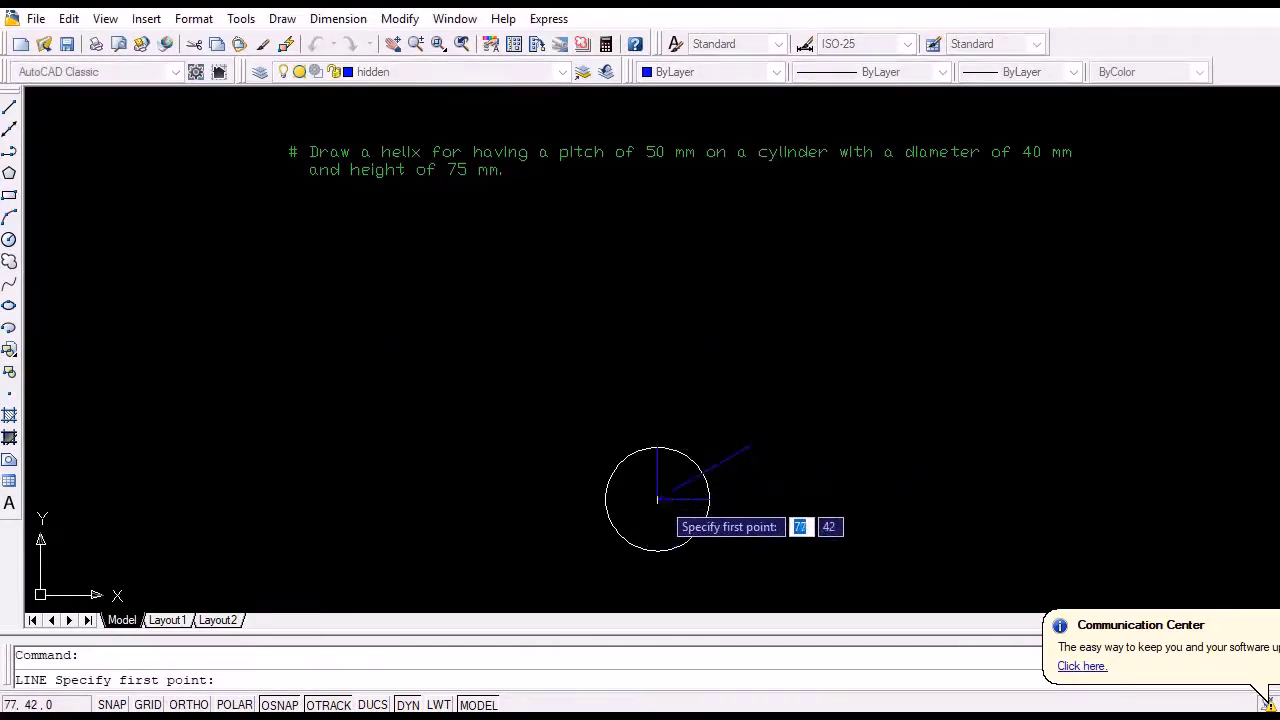
pyautogui.click(657, 499)
pyautogui.press('Tab')
pyautogui.write('60')
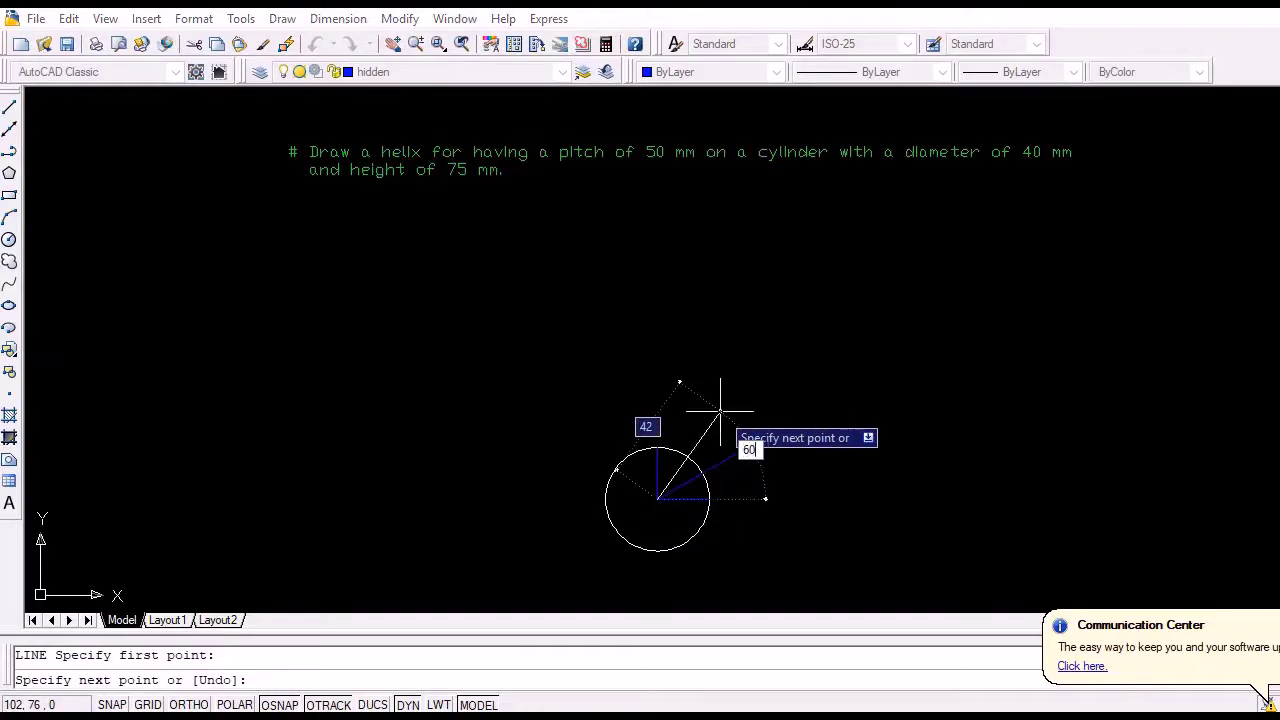
pyautogui.press('Return')
# - Trim the radii ends overhanging the circle using a crossing window
pyautogui.press('Return')
pyautogui.write('trim')
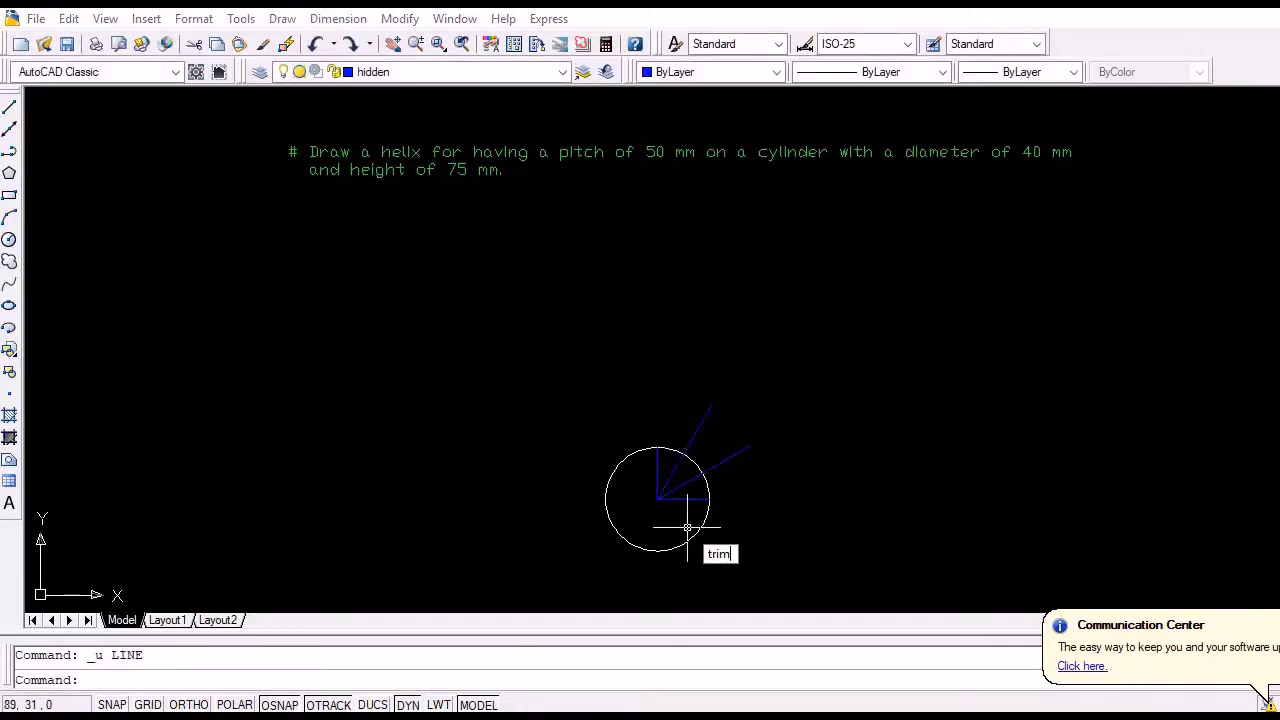
pyautogui.press('Return')
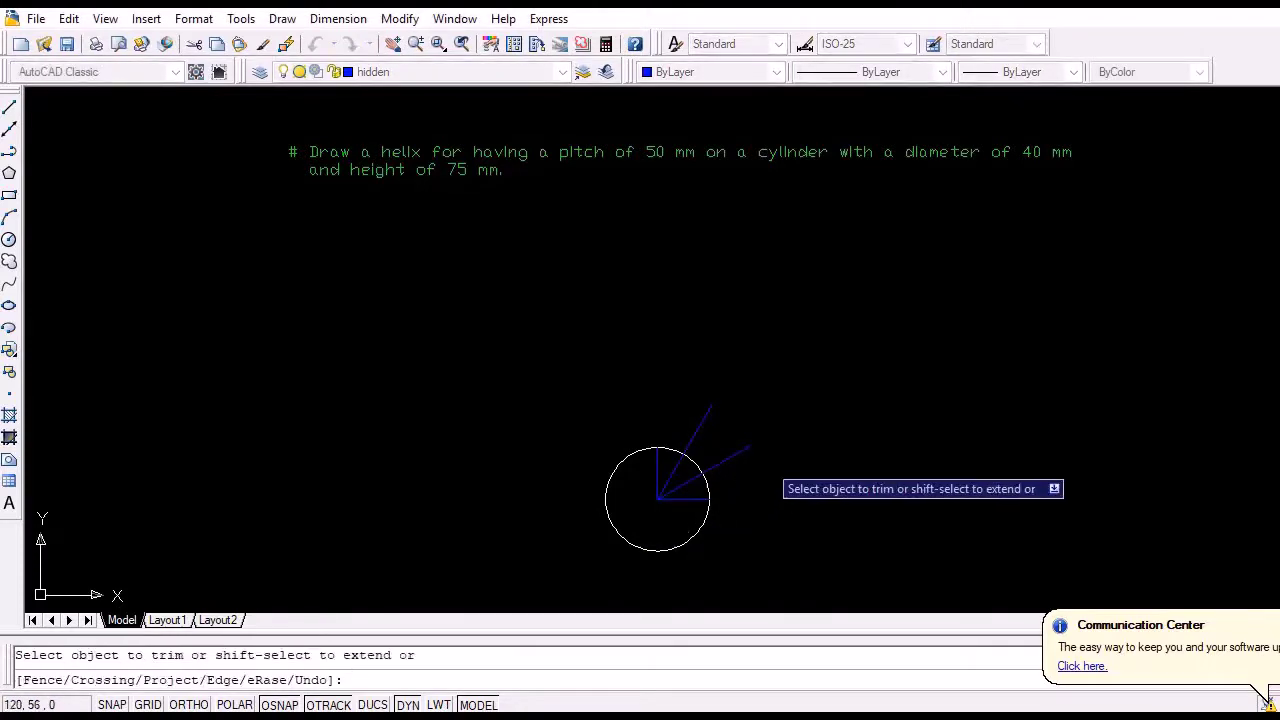
pyautogui.click(762, 462)
pyautogui.click(700, 386)
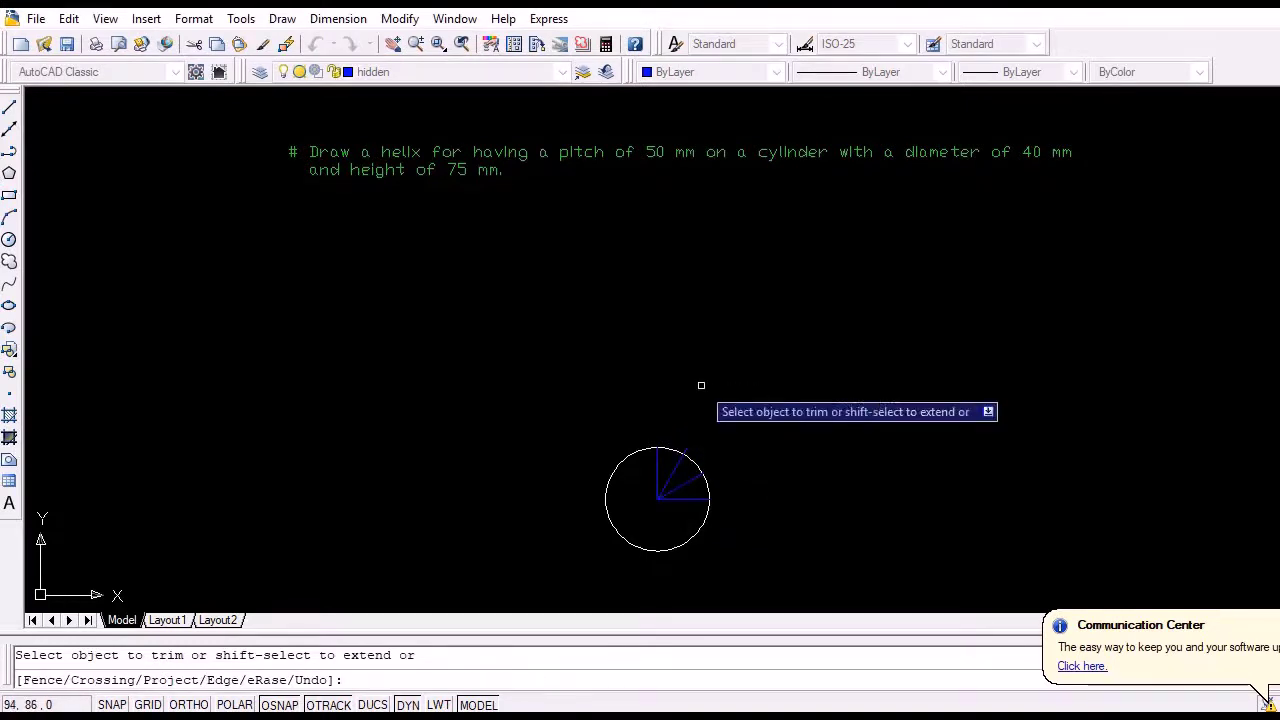
pyautogui.press('Return')
pyautogui.write('miror')
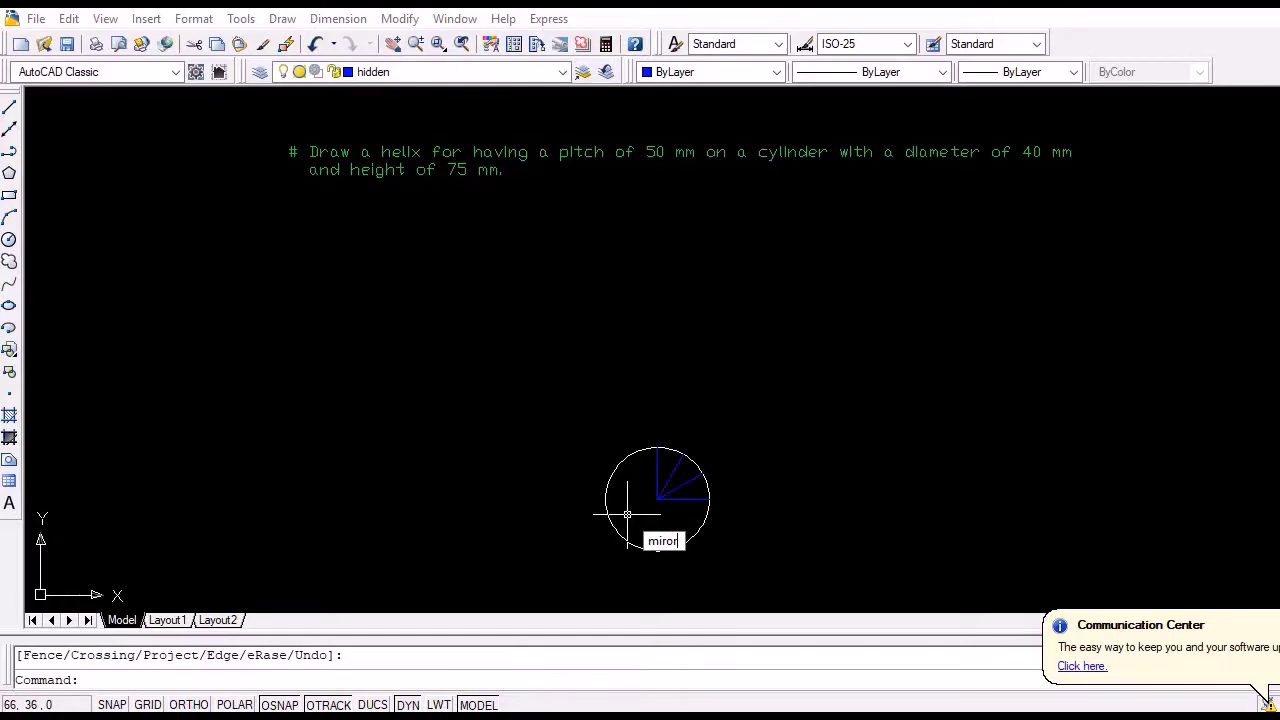
# - Mirror the quarter radii about the vertical centre line, keeping the originals
pyautogui.press('BackSpace')
pyautogui.press('BackSpace')
pyautogui.write('ror')
pyautogui.press('Return')
pyautogui.click(686, 507)
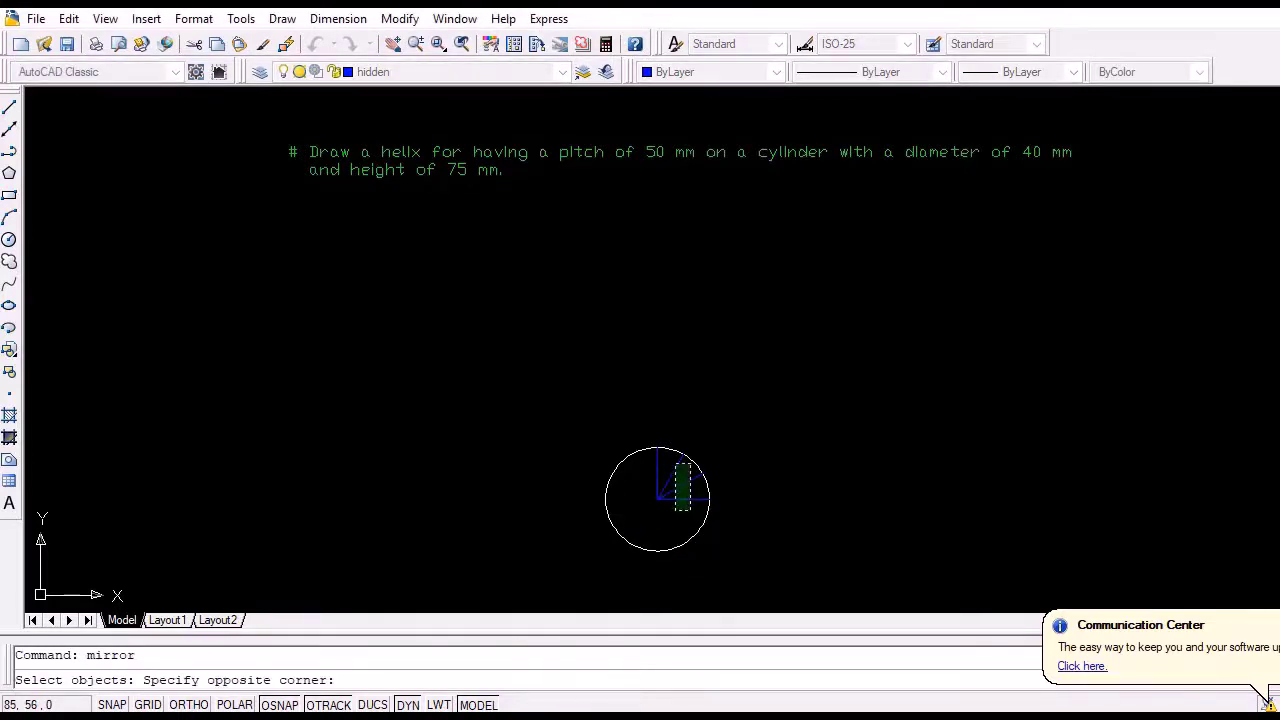
pyautogui.click(668, 461)
pyautogui.press('Return')
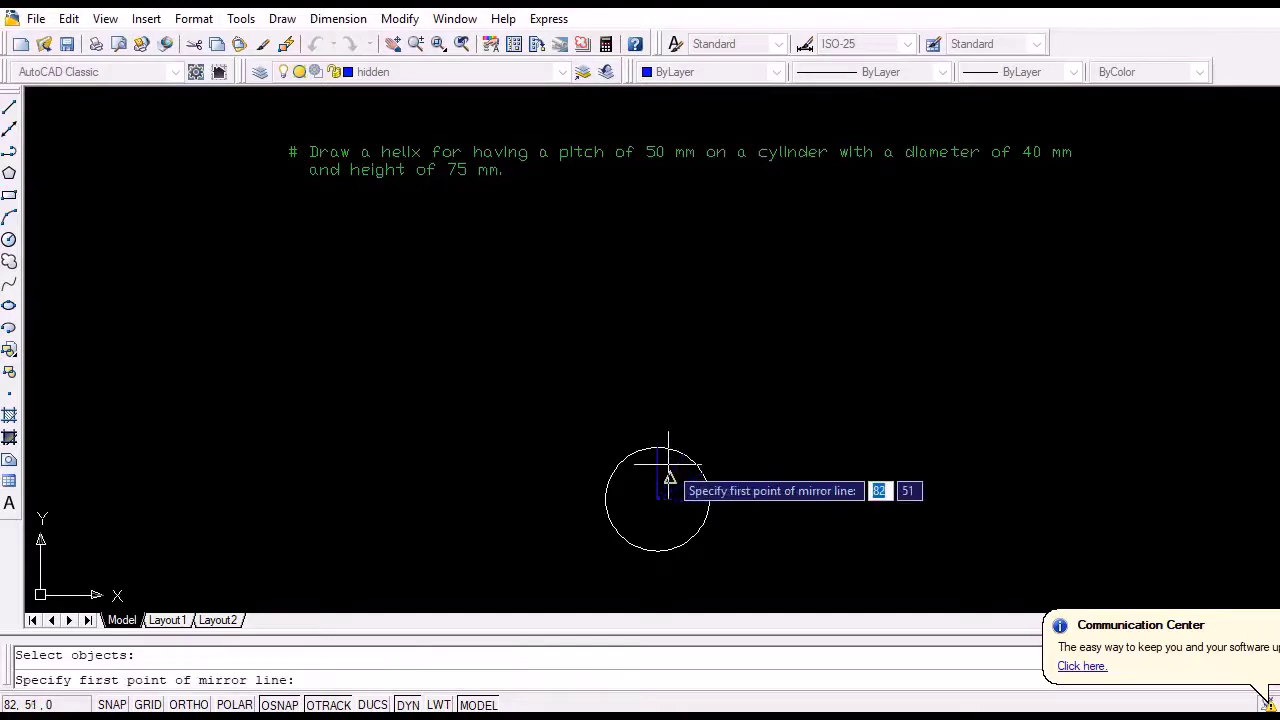
pyautogui.click(658, 499)
pyautogui.click(659, 443)
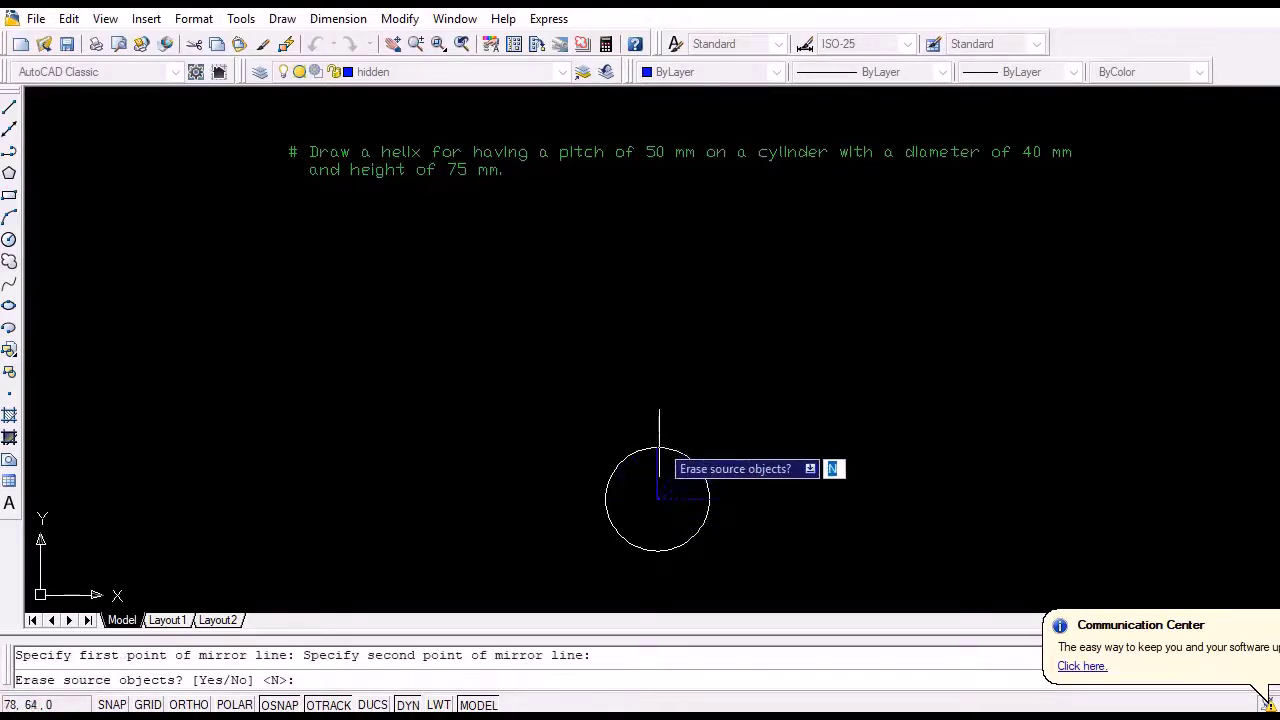
pyautogui.press('Return')
pyautogui.press('Return')
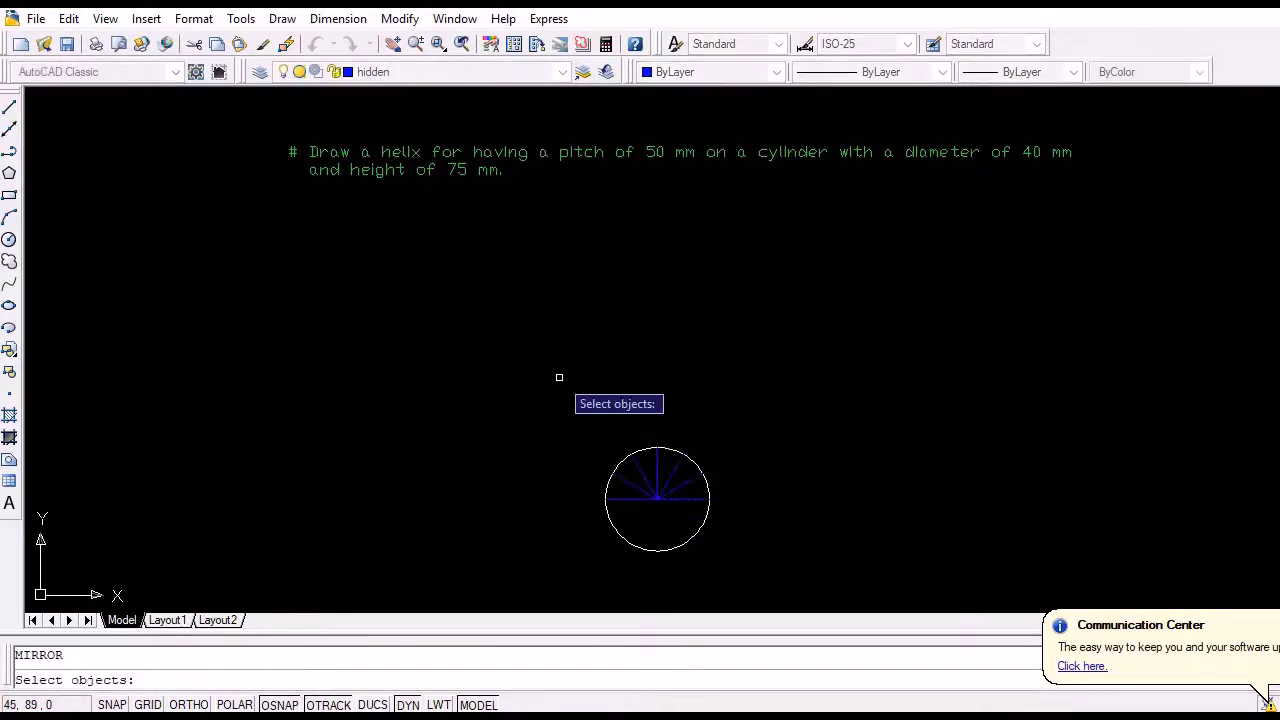
# - Mirror the upper-half radii about the horizontal centre line, keeping the originals
pyautogui.click(694, 477)
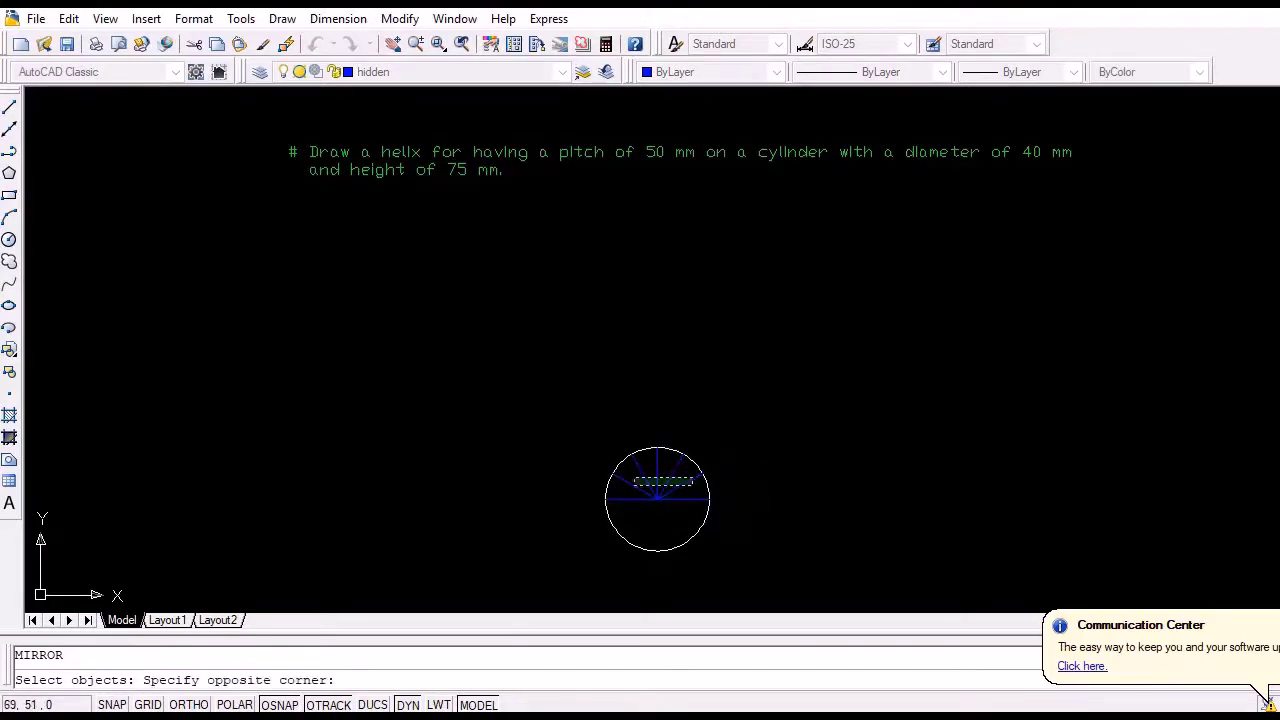
pyautogui.click(626, 466)
pyautogui.press('Return')
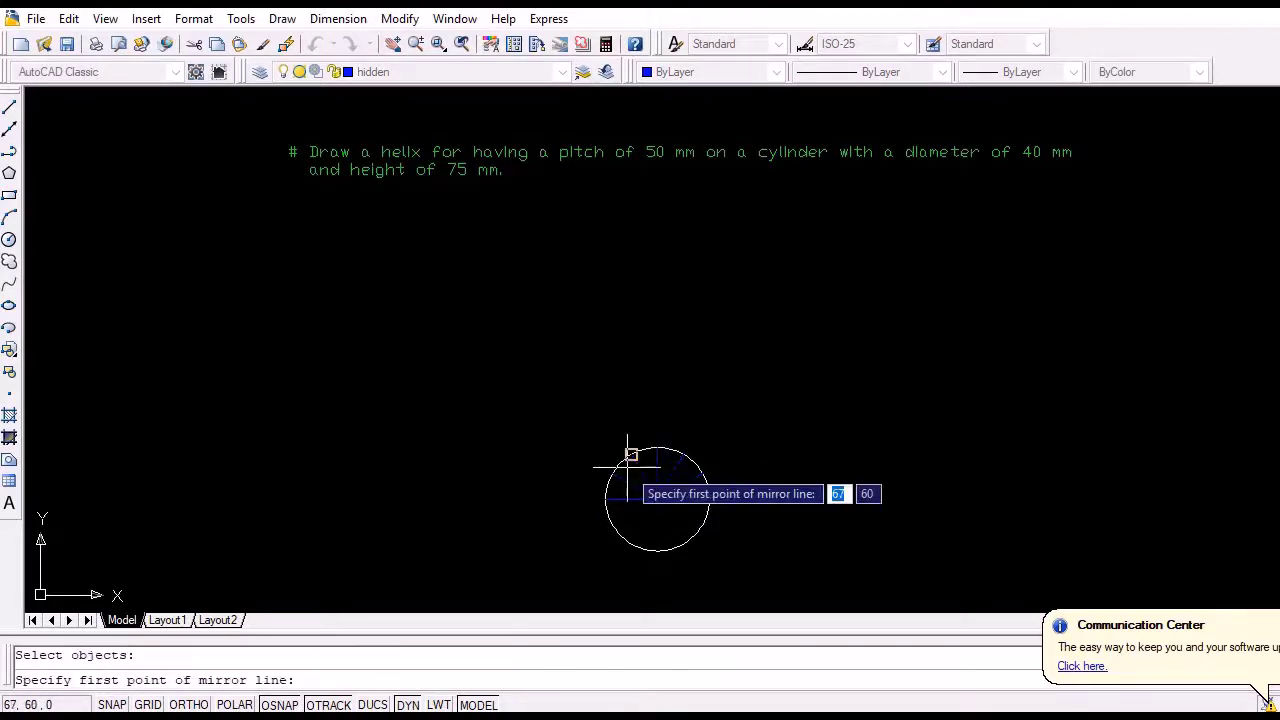
pyautogui.click(605, 499)
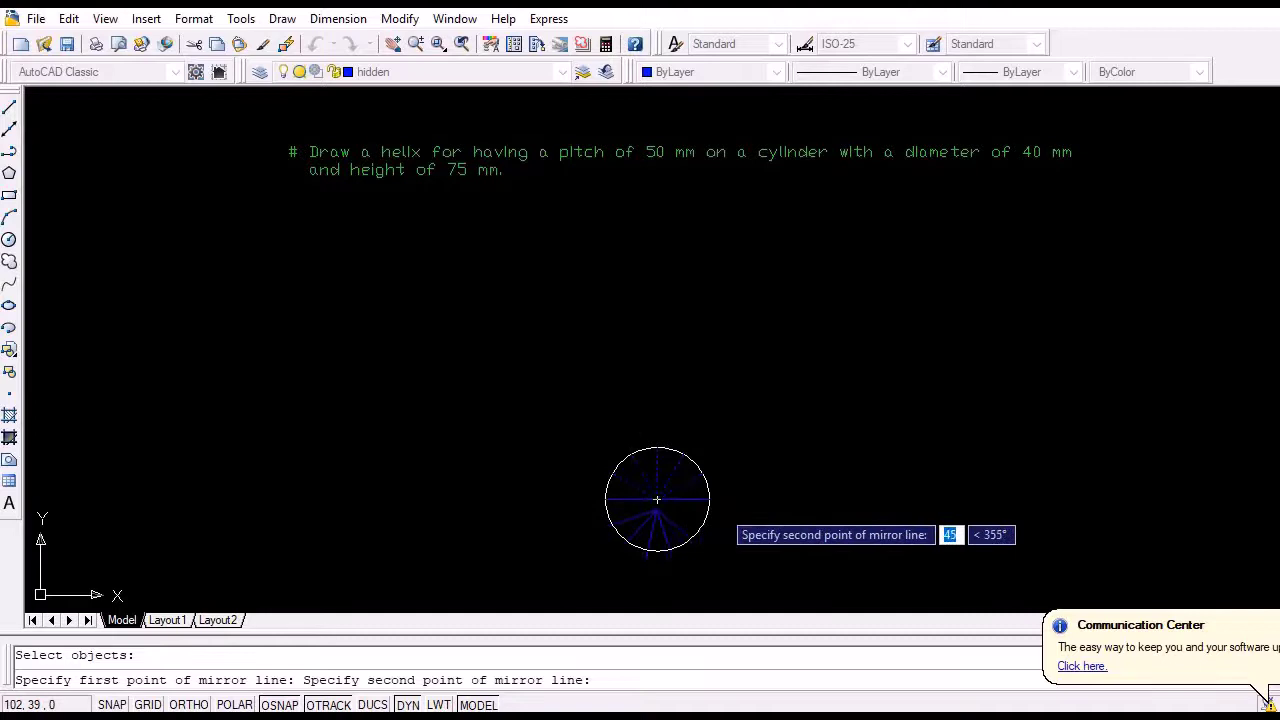
pyautogui.click(710, 499)
pyautogui.press('Return')
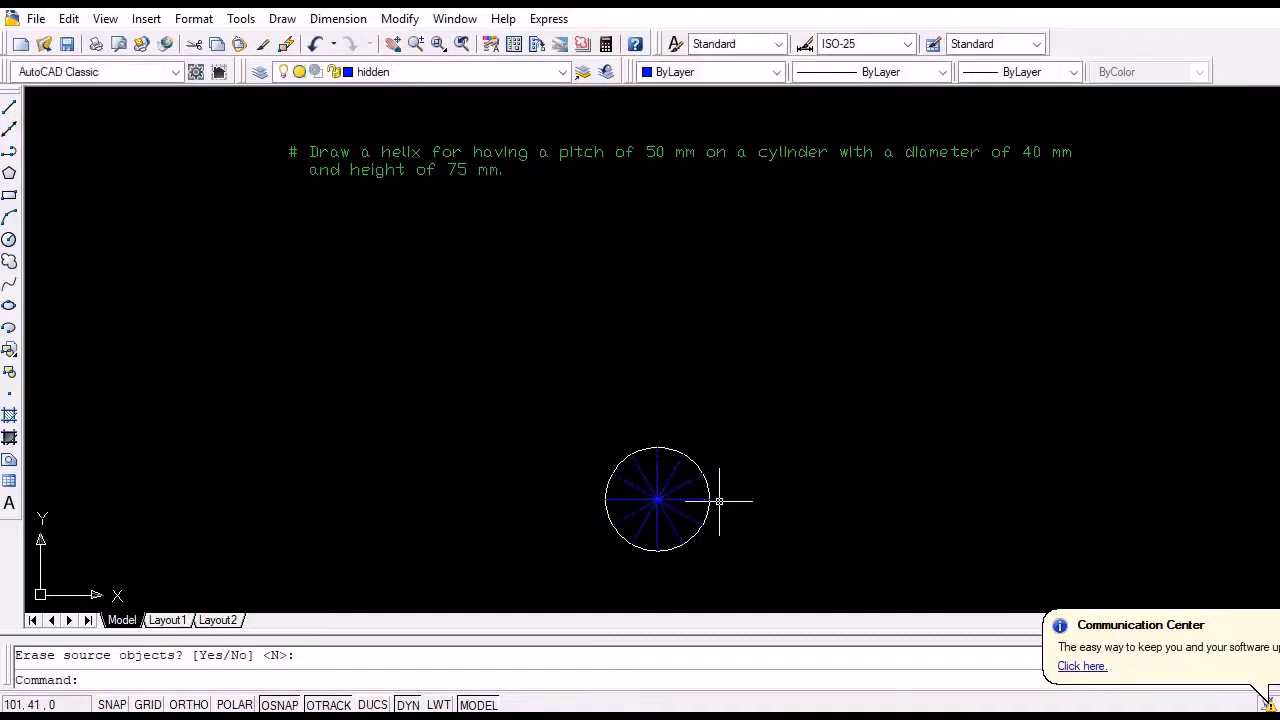
pyautogui.scroll(2, 719, 500)
# - Start single-line text beside the circle and label the first division points up to 4
pyautogui.write('text')
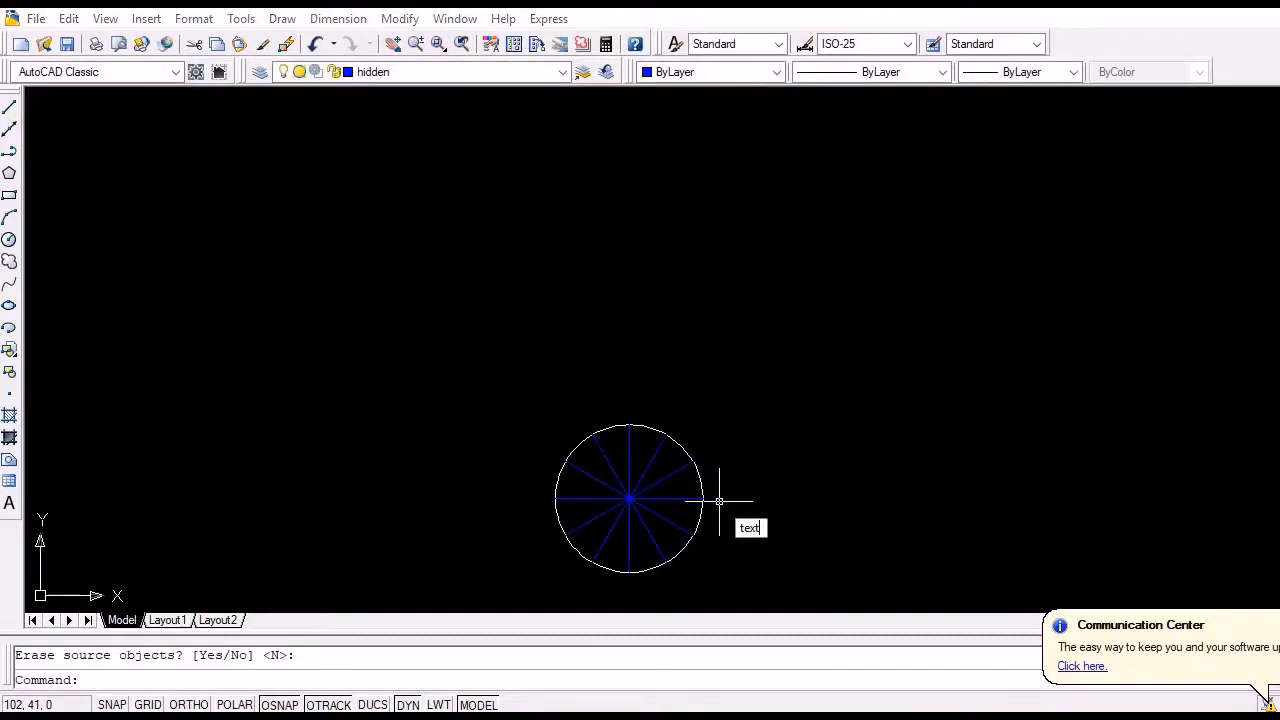
pyautogui.press('Return')
pyautogui.click(723, 499)
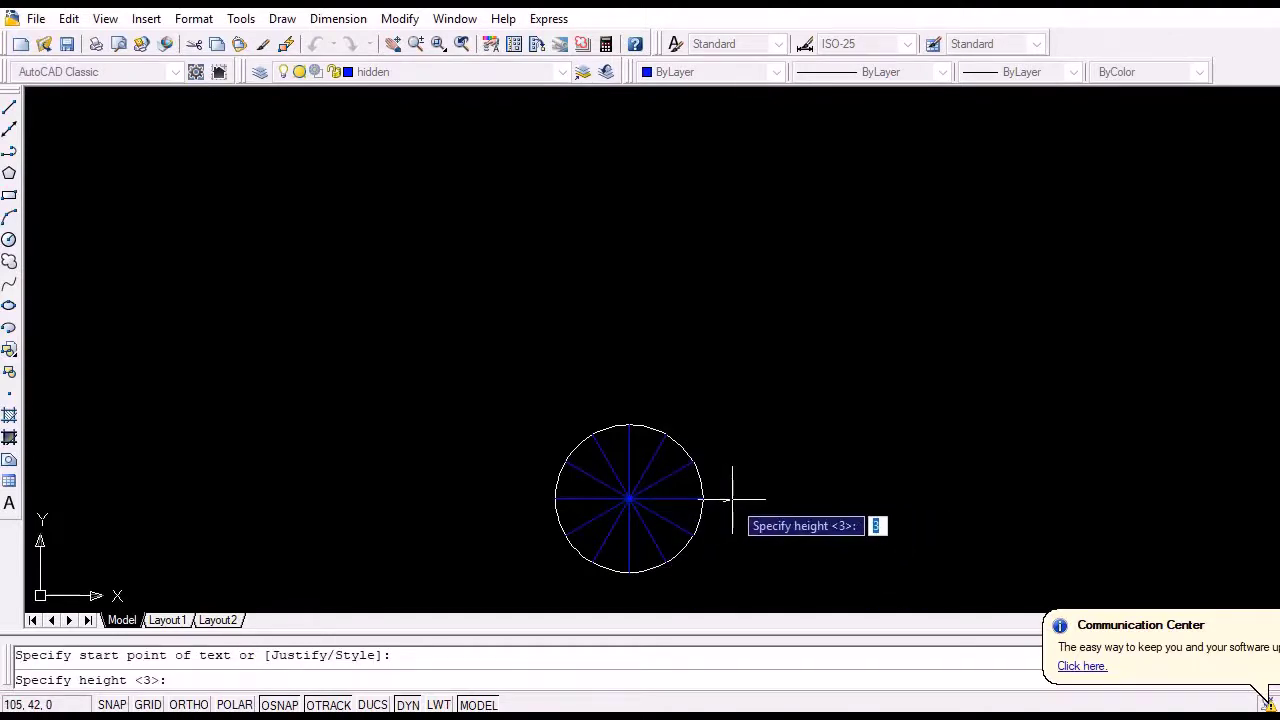
pyautogui.press('Return')
pyautogui.press('Return')
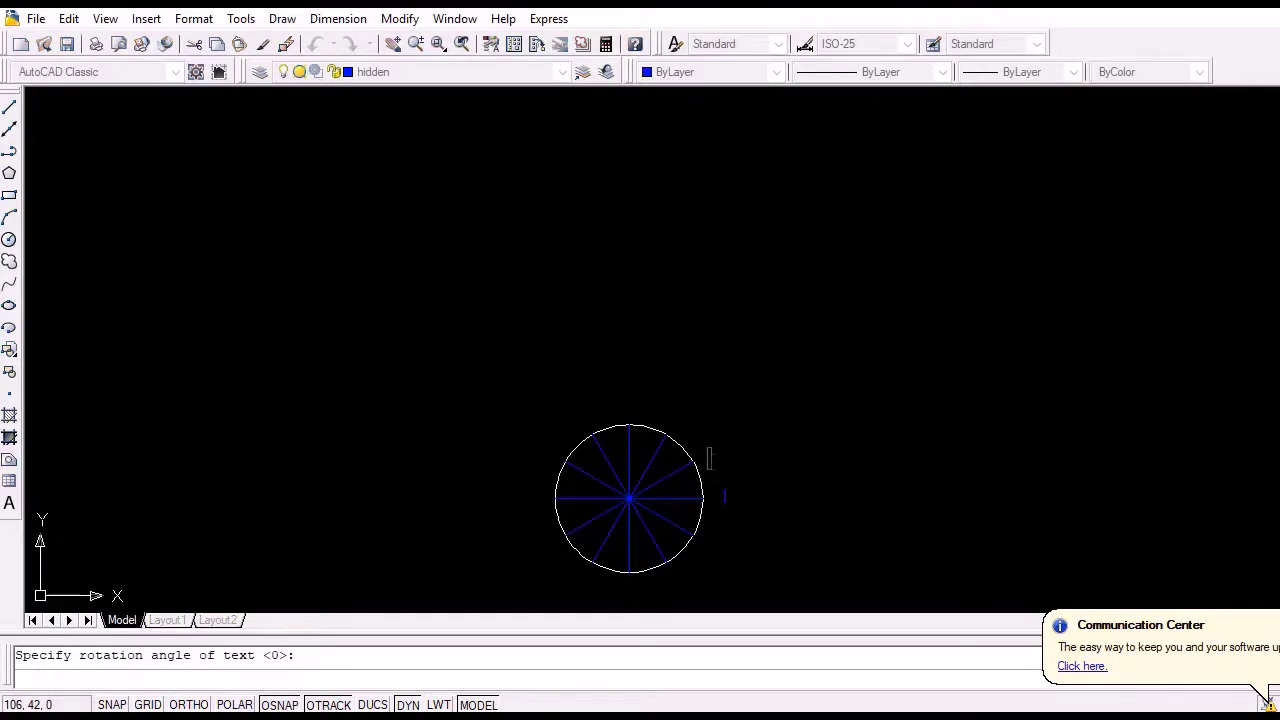
pyautogui.write('2')
pyautogui.click(688, 425)
pyautogui.write('3')
pyautogui.click(628, 404)
pyautogui.write('4')
# - Label the remaining division points 5 through 12 around the circle
pyautogui.click(576, 428)
pyautogui.write('5')
pyautogui.click(554, 470)
pyautogui.write('67')
pyautogui.click(548, 550)
pyautogui.write('9')
pyautogui.click(627, 598)
pyautogui.click(670, 570)
pyautogui.press('Return')
pyautogui.press('Return')
pyautogui.scroll(-2, 765, 443)
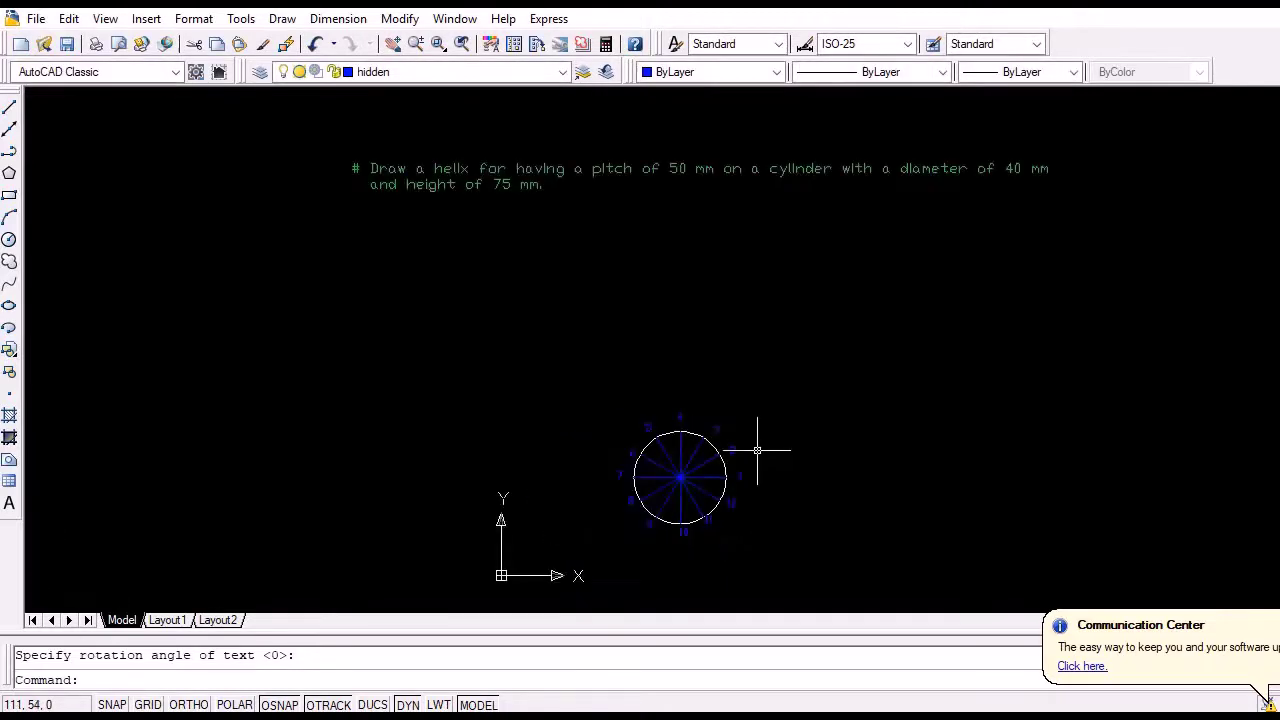
# - On layer 0, draw a 75 mm ortho line above the plan circle
pyautogui.click(540, 74)
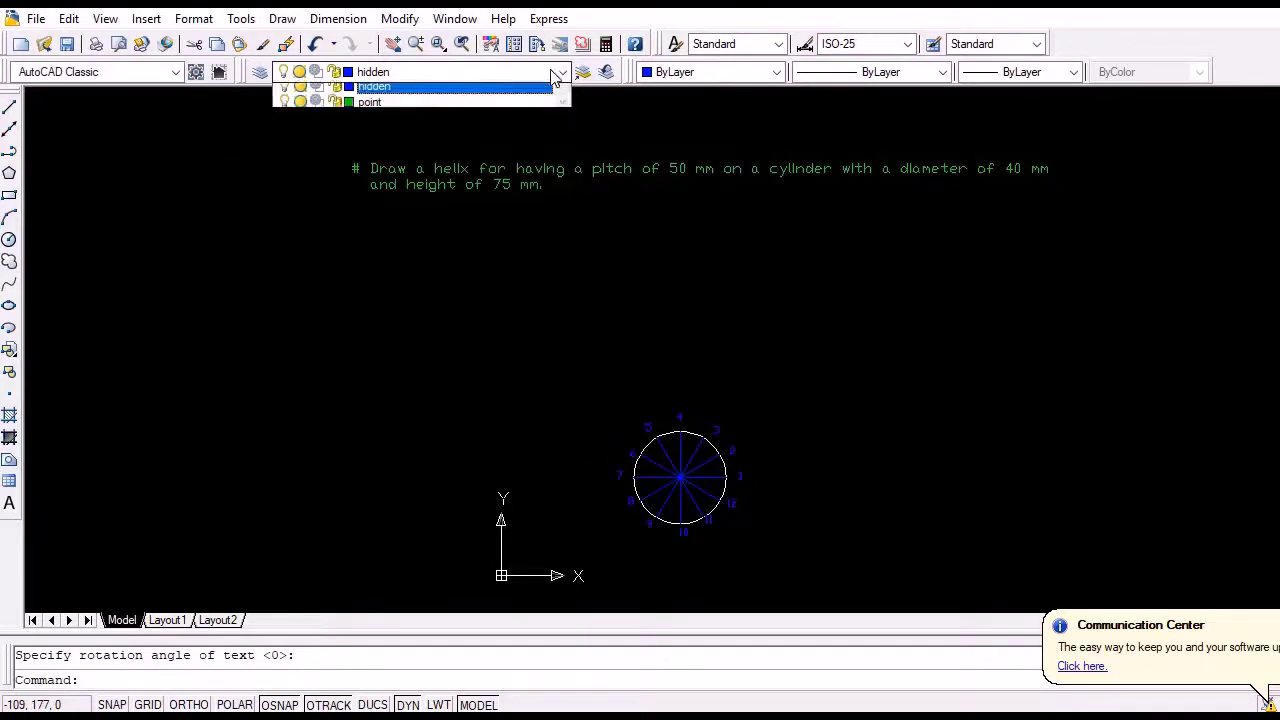
pyautogui.click(520, 84)
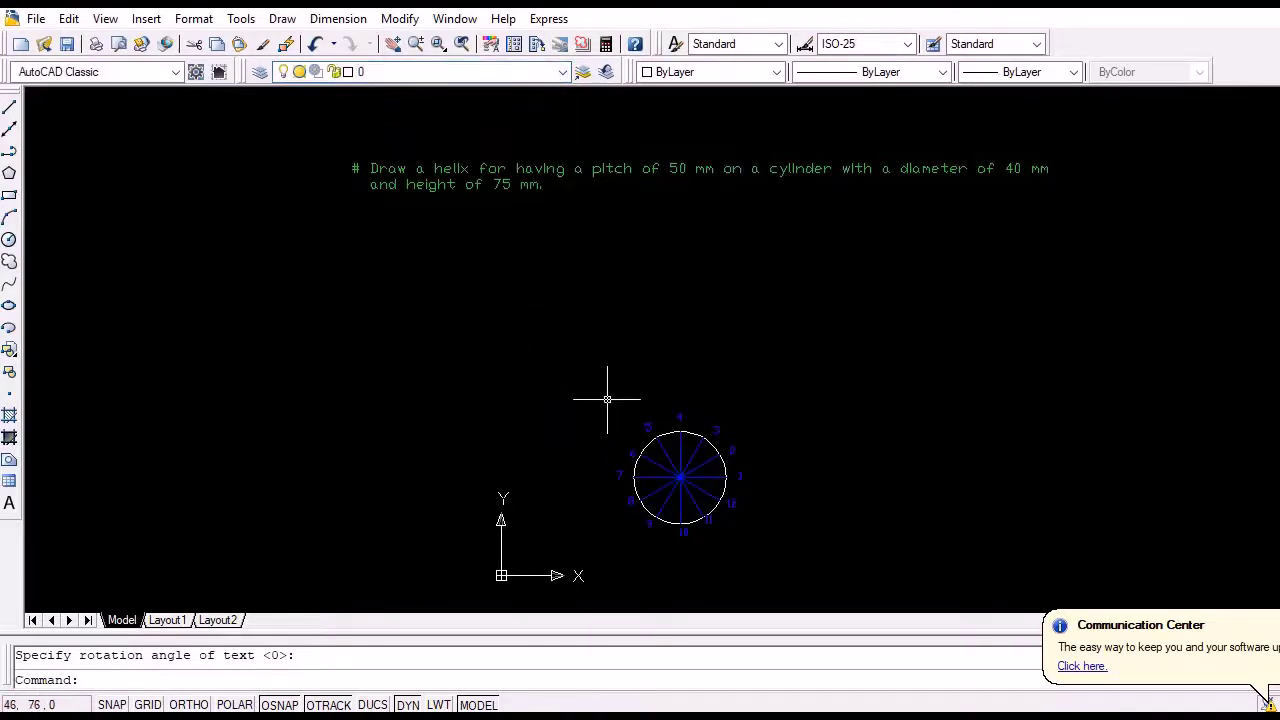
pyautogui.write('l')
pyautogui.press('Return')
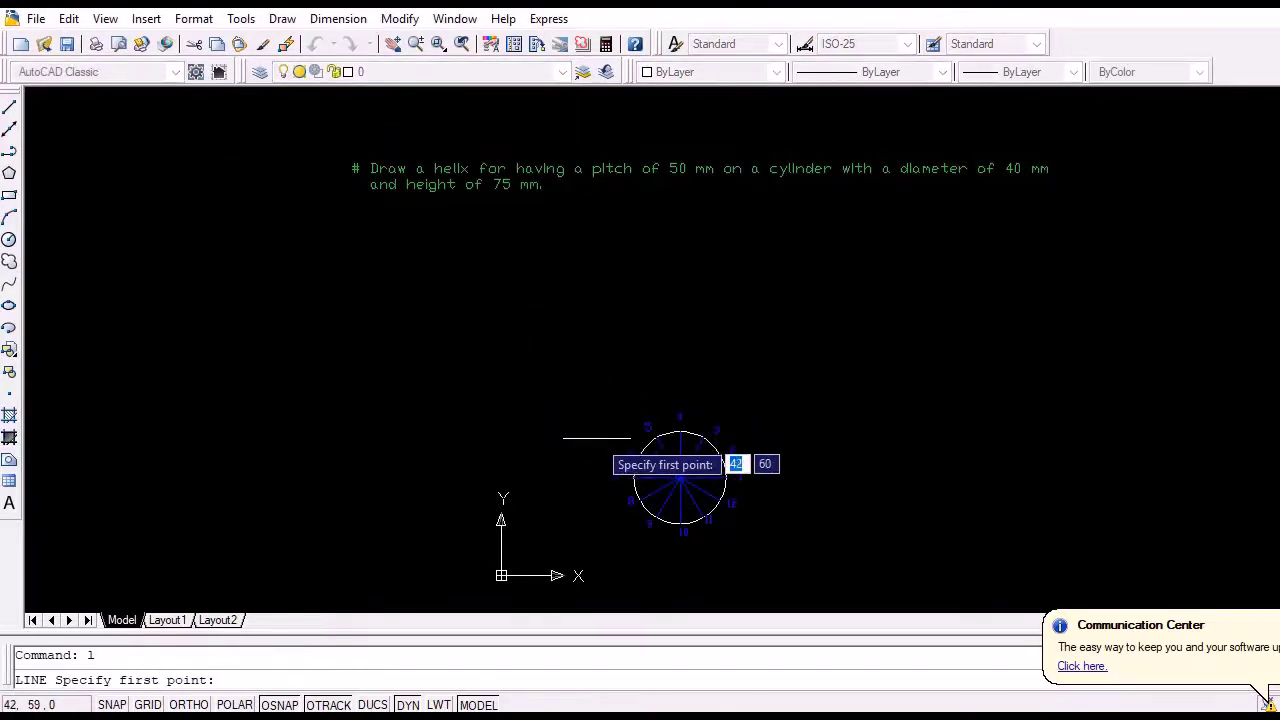
pyautogui.click(598, 411)
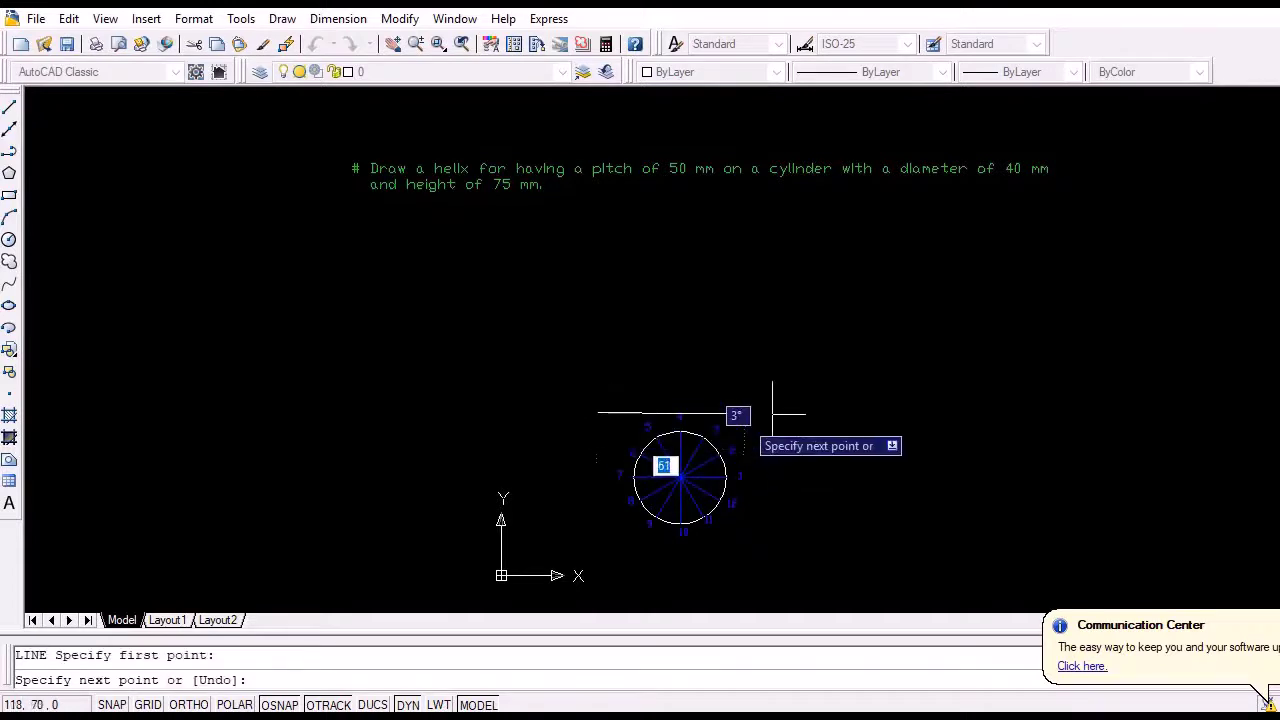
pyautogui.press('F8')
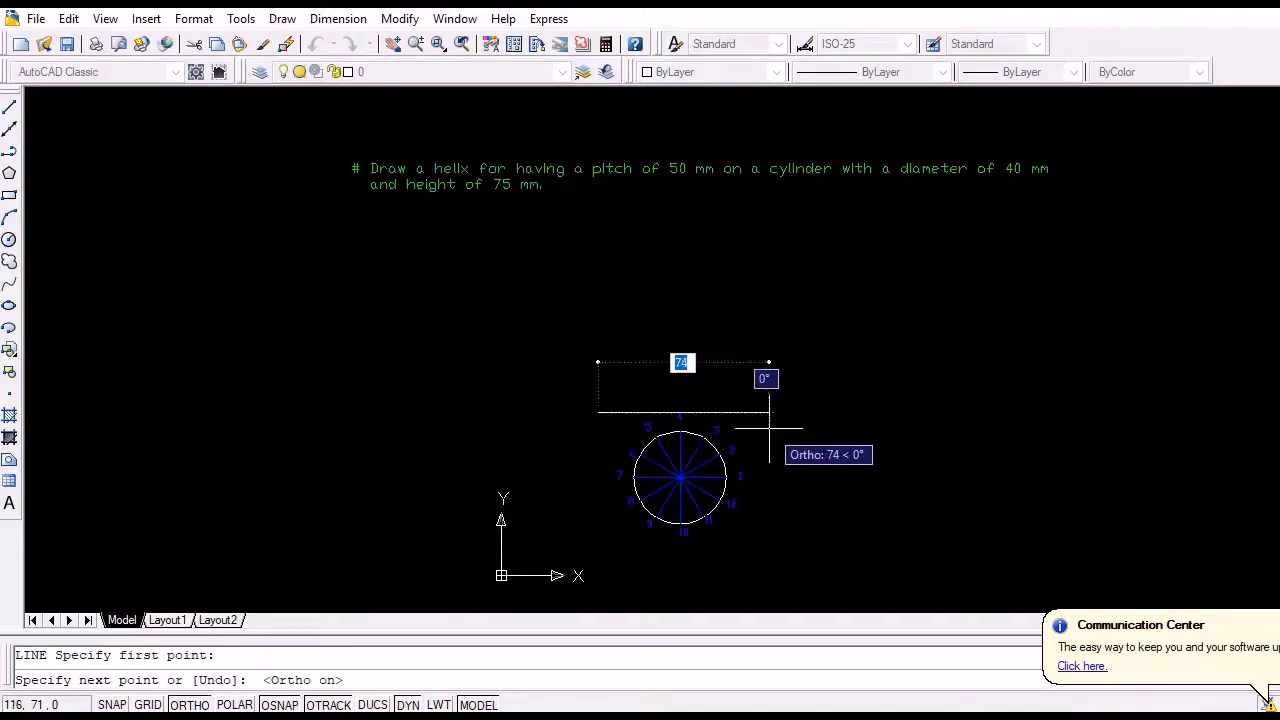
pyautogui.write('75')
pyautogui.press('Return')
pyautogui.press('Return')
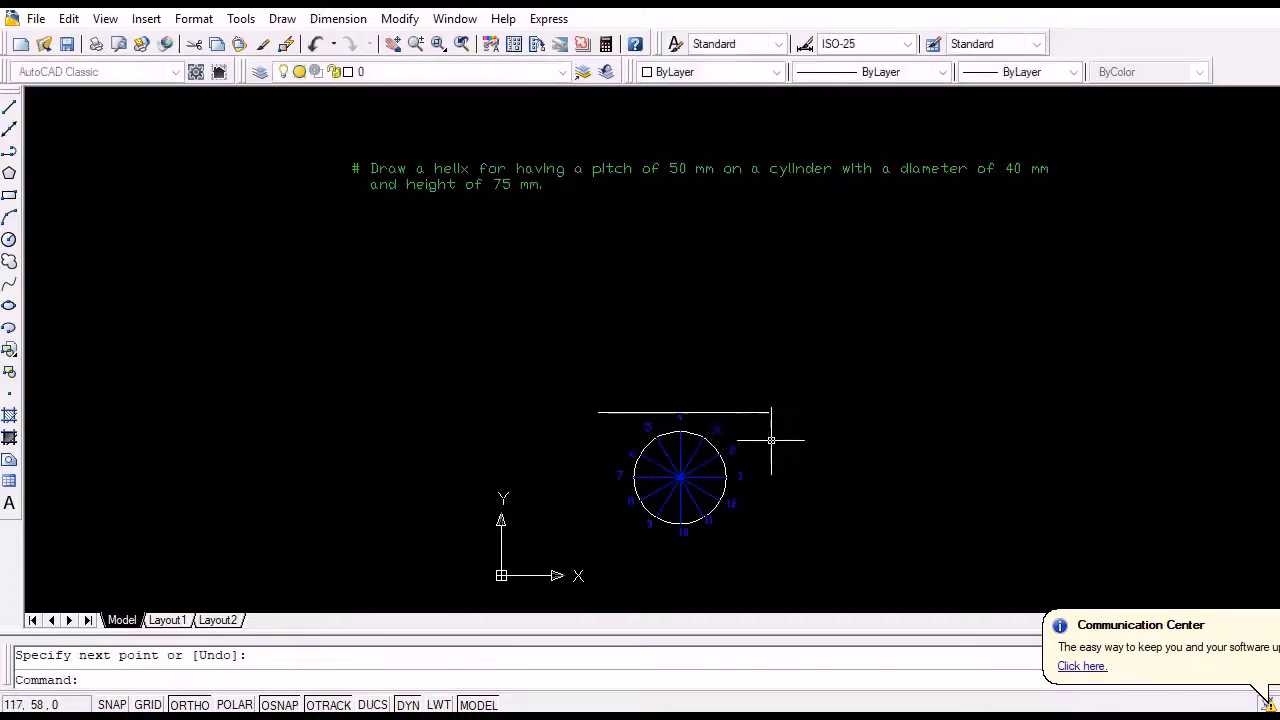
pyautogui.press('Return')
# - Draw the 40 by 75 mm rectangle outline of the cylinder elevation
pyautogui.moveTo(726, 478)
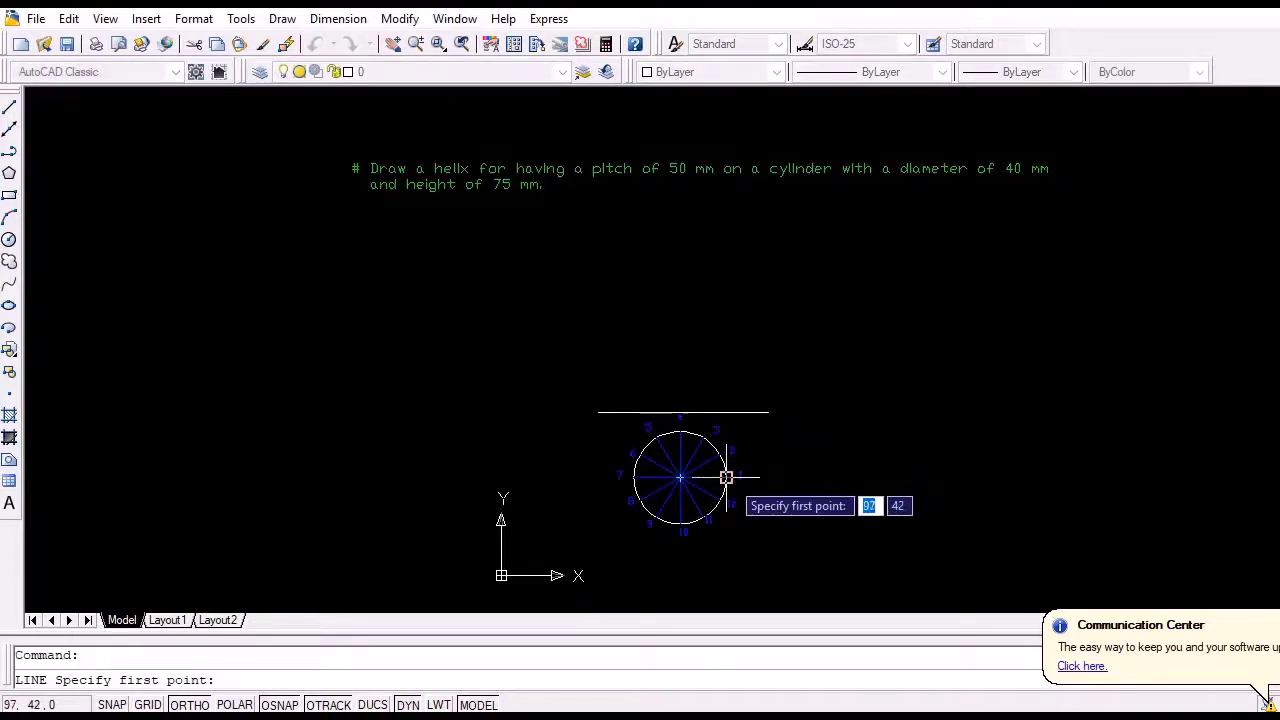
pyautogui.click(727, 383)
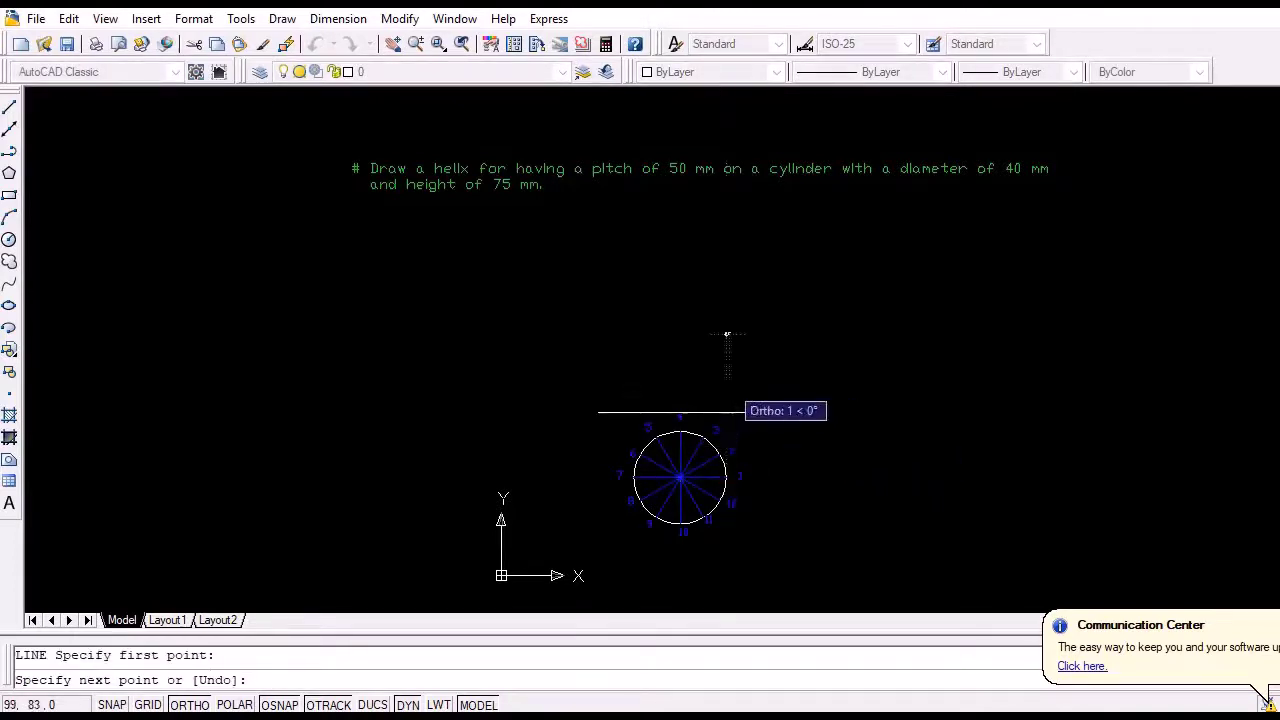
pyautogui.write('75')
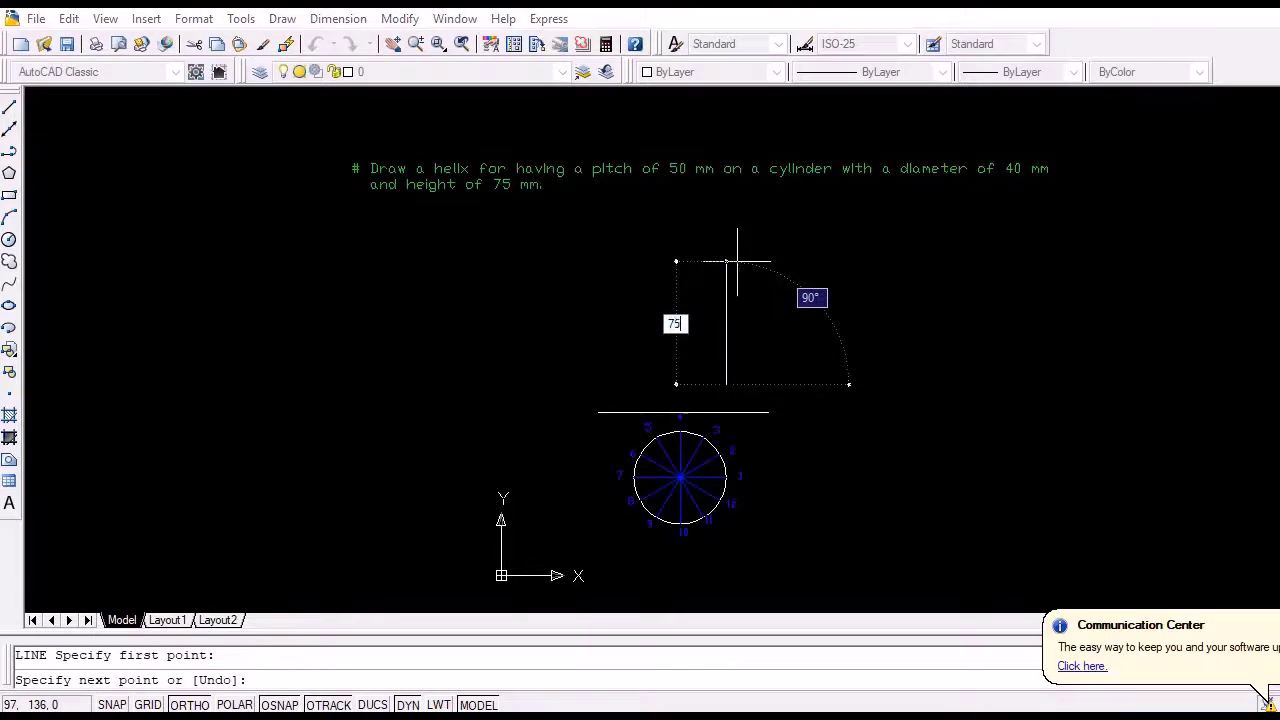
pyautogui.press('Return')
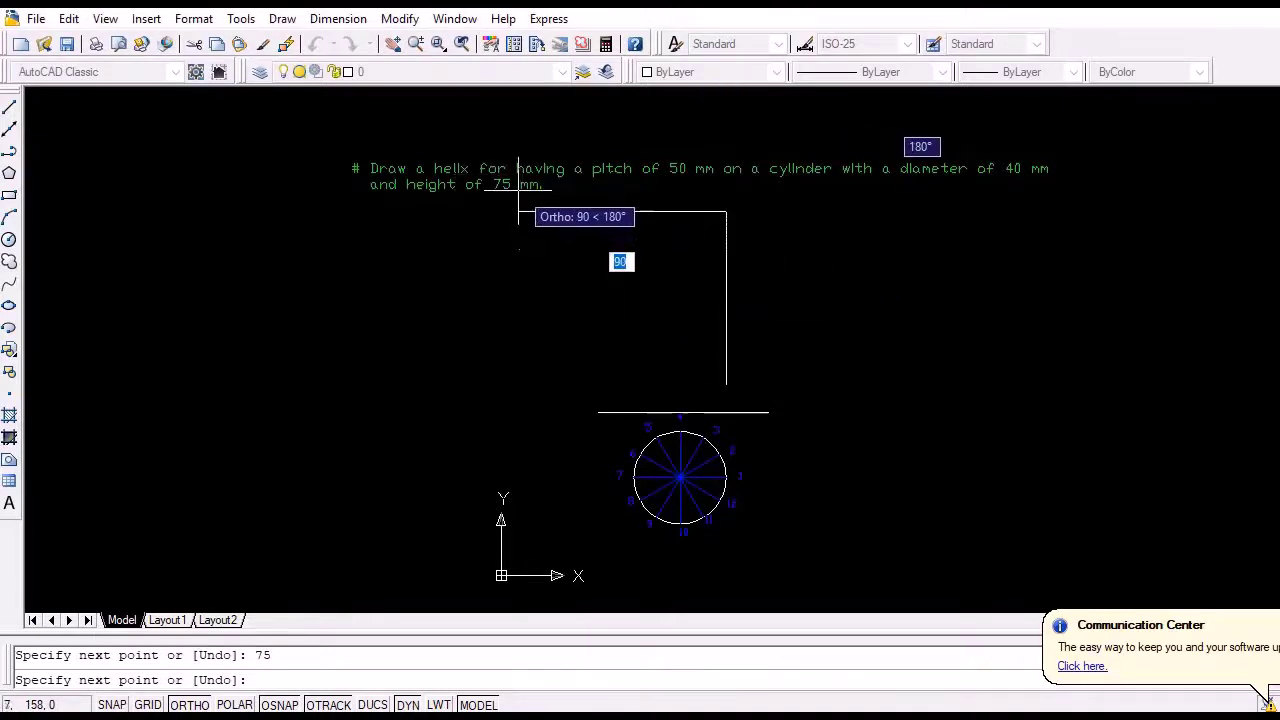
pyautogui.write('4')
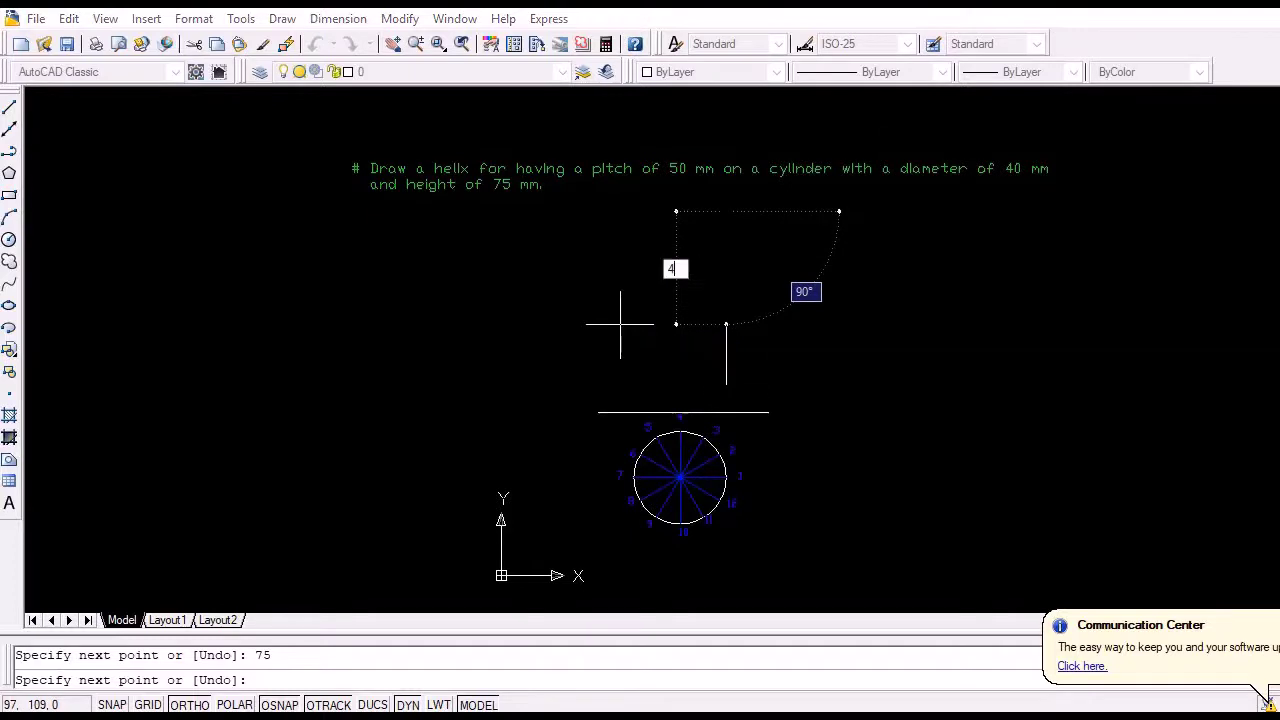
pyautogui.write('0')
pyautogui.press('Return')
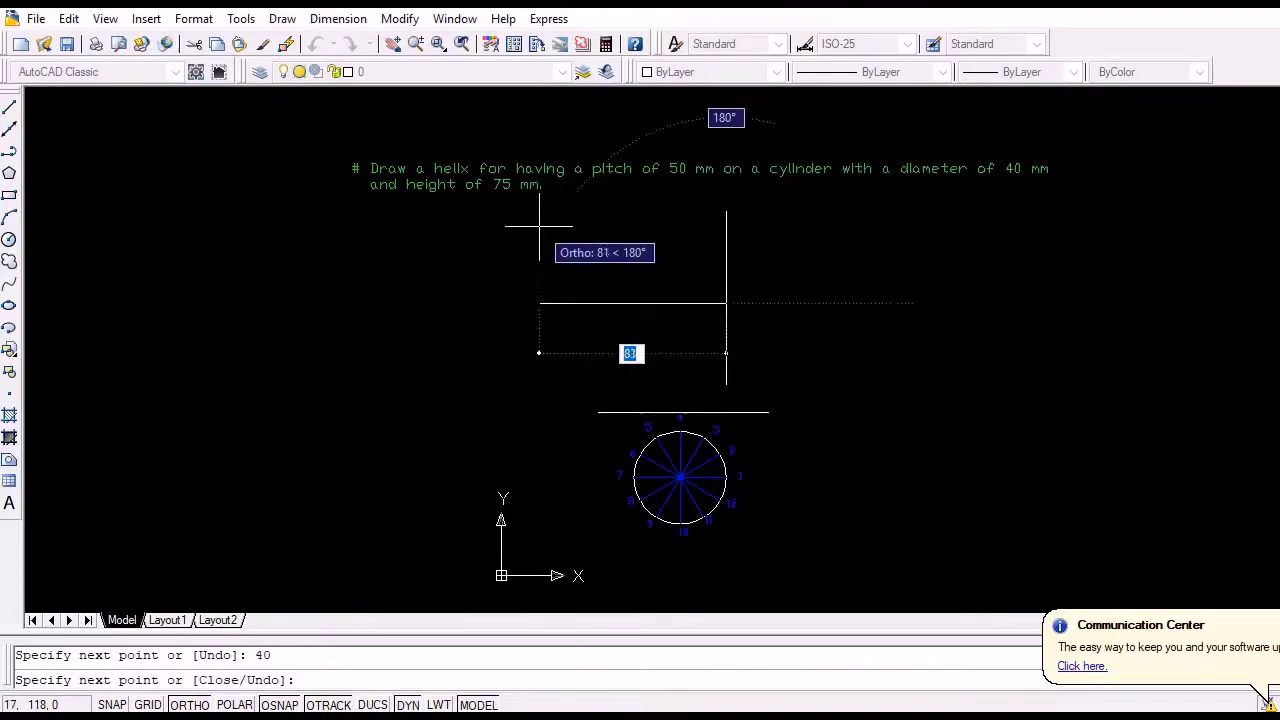
pyautogui.write('u')
pyautogui.press('Return')
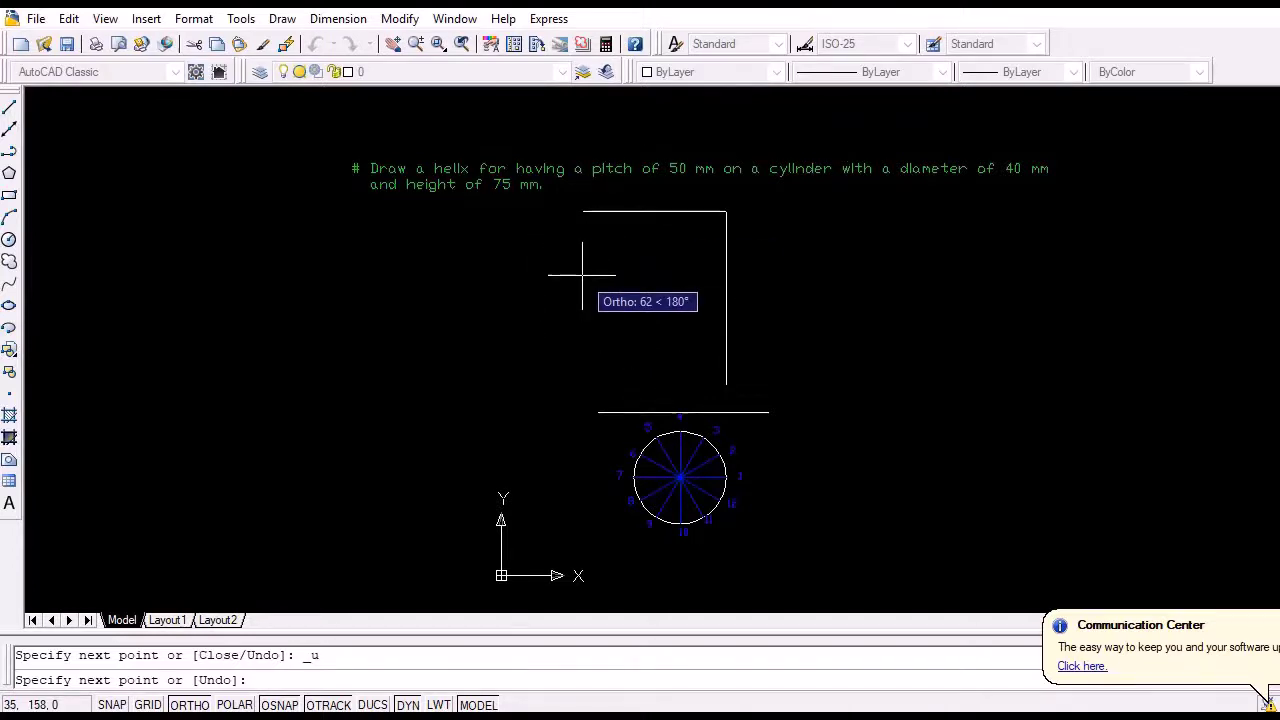
pyautogui.write('40')
pyautogui.press('Return')
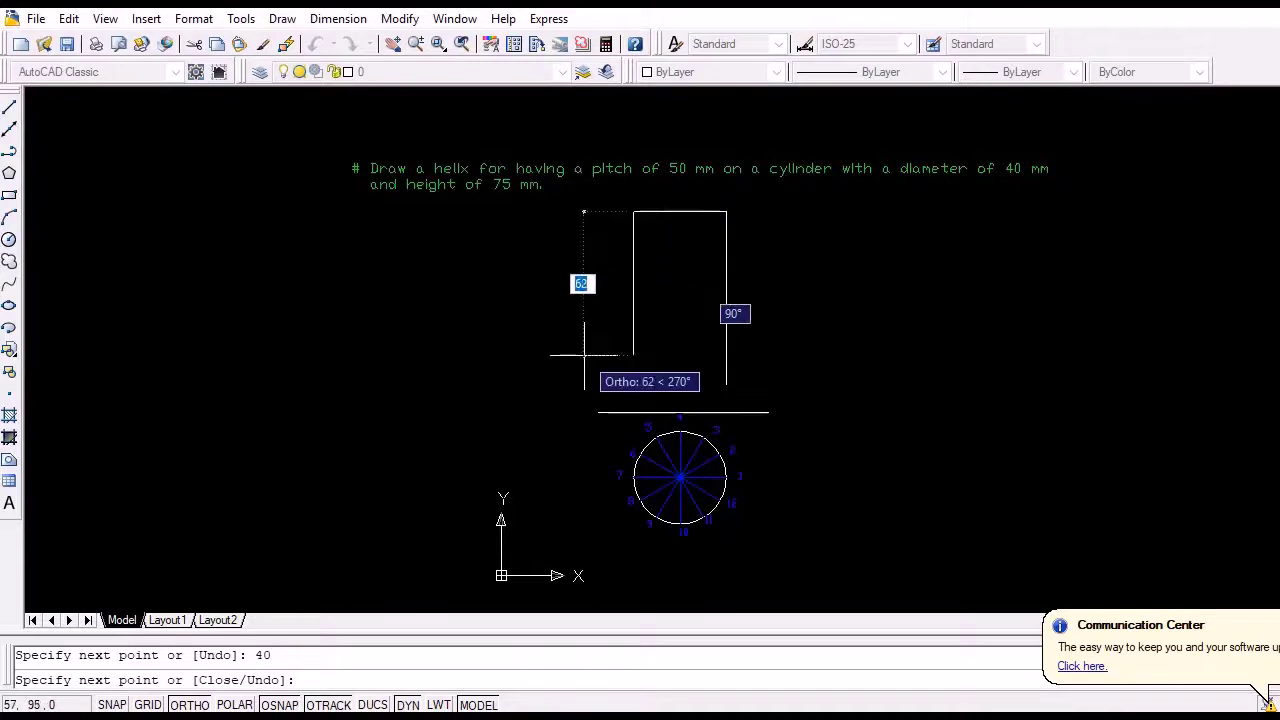
pyautogui.write('75')
pyautogui.press('Return')
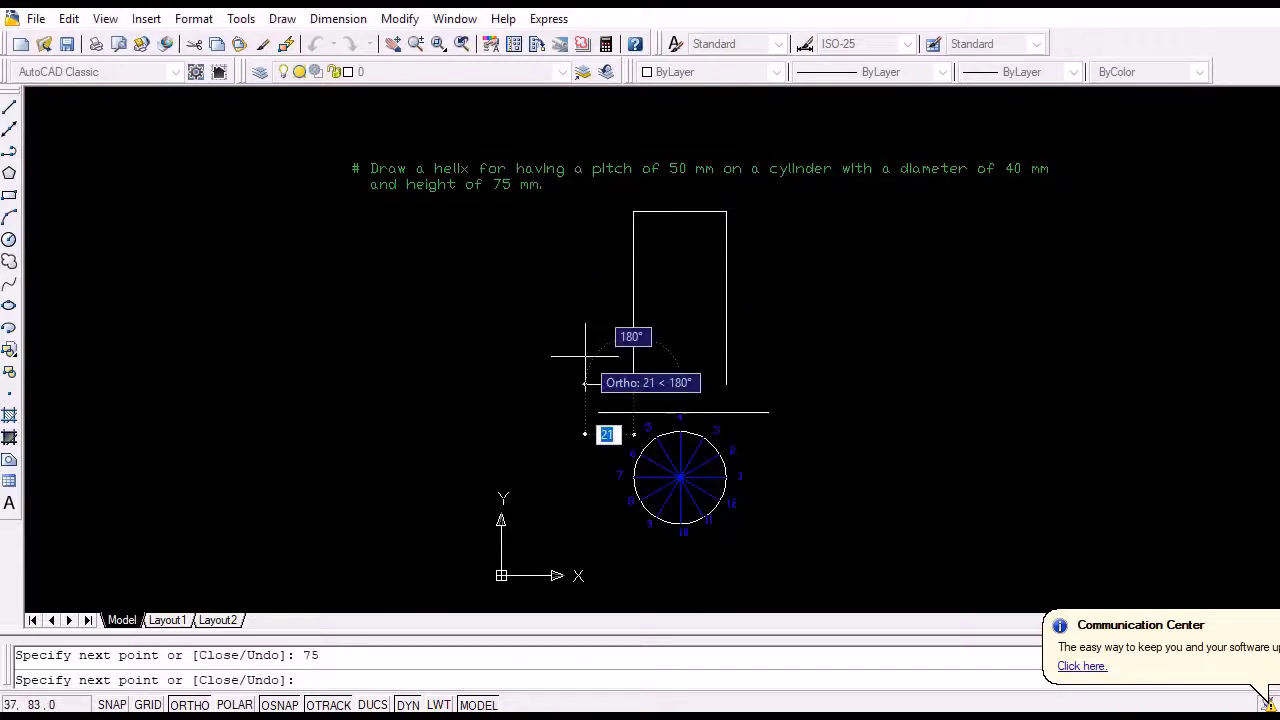
pyautogui.click(726, 384)
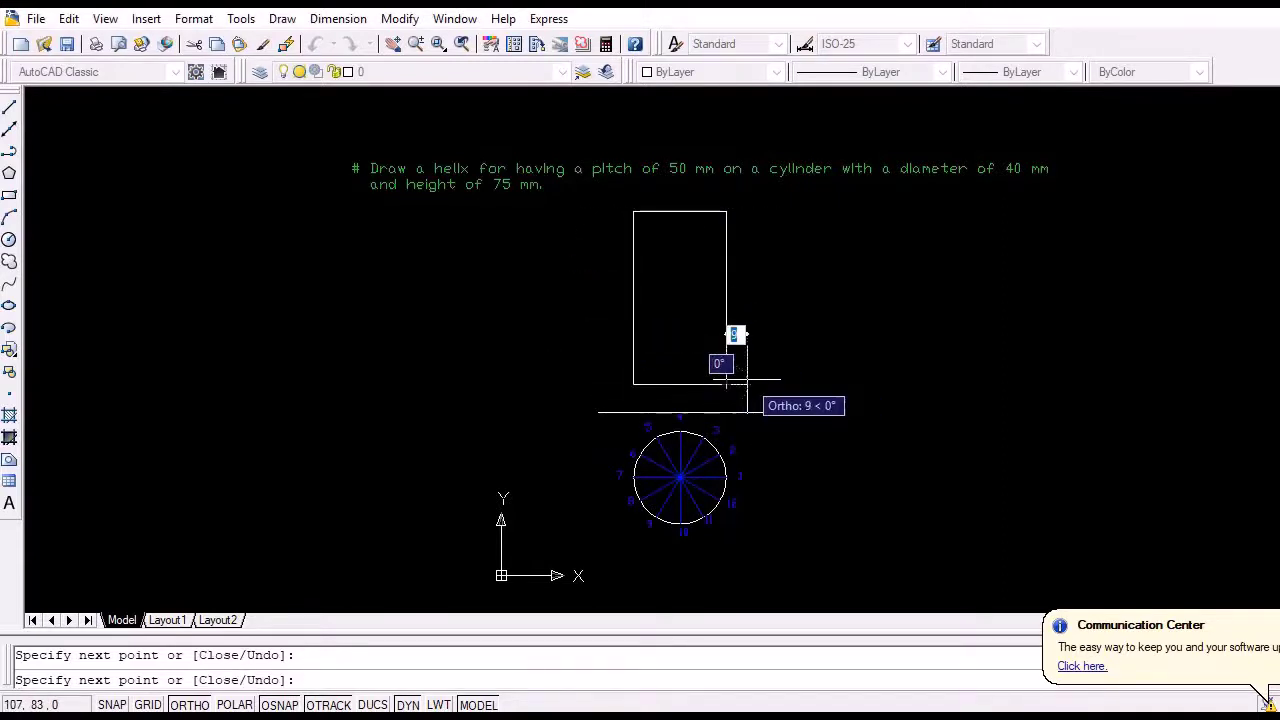
pyautogui.press('Return')
pyautogui.press('Return')
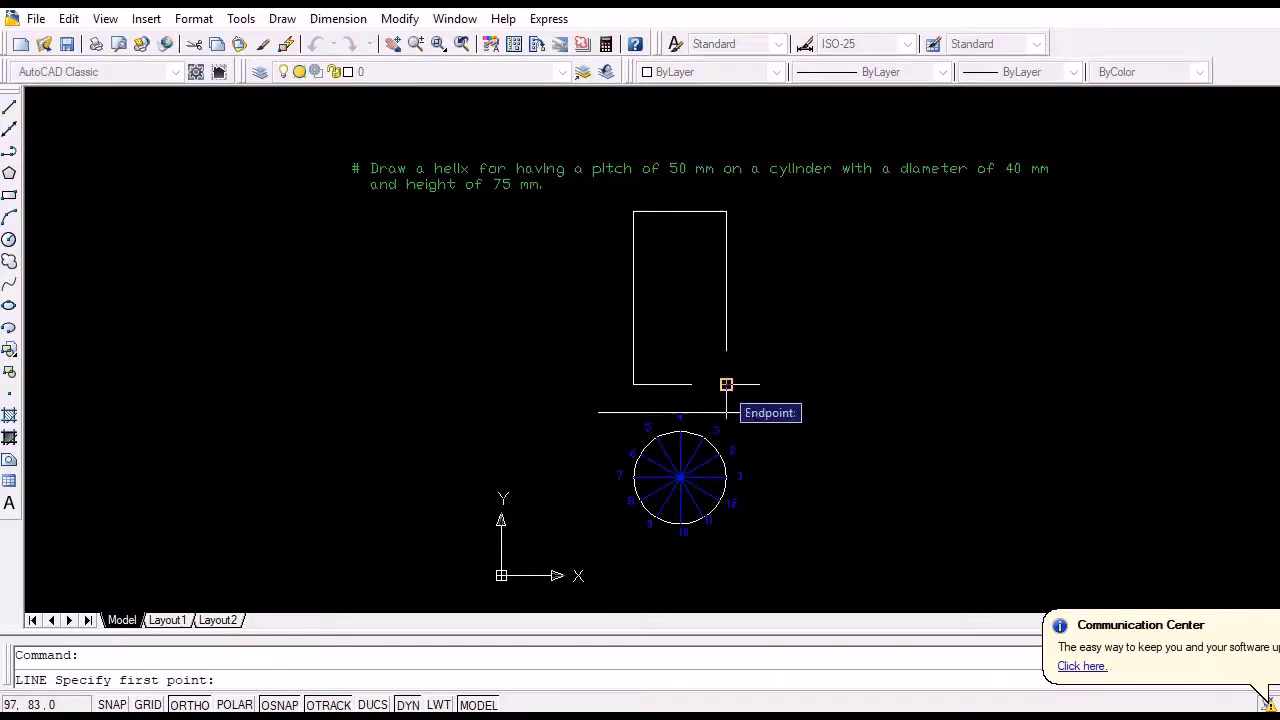
# - Draw a 50 mm line up the right side from the lower right corner
pyautogui.click(726, 384)
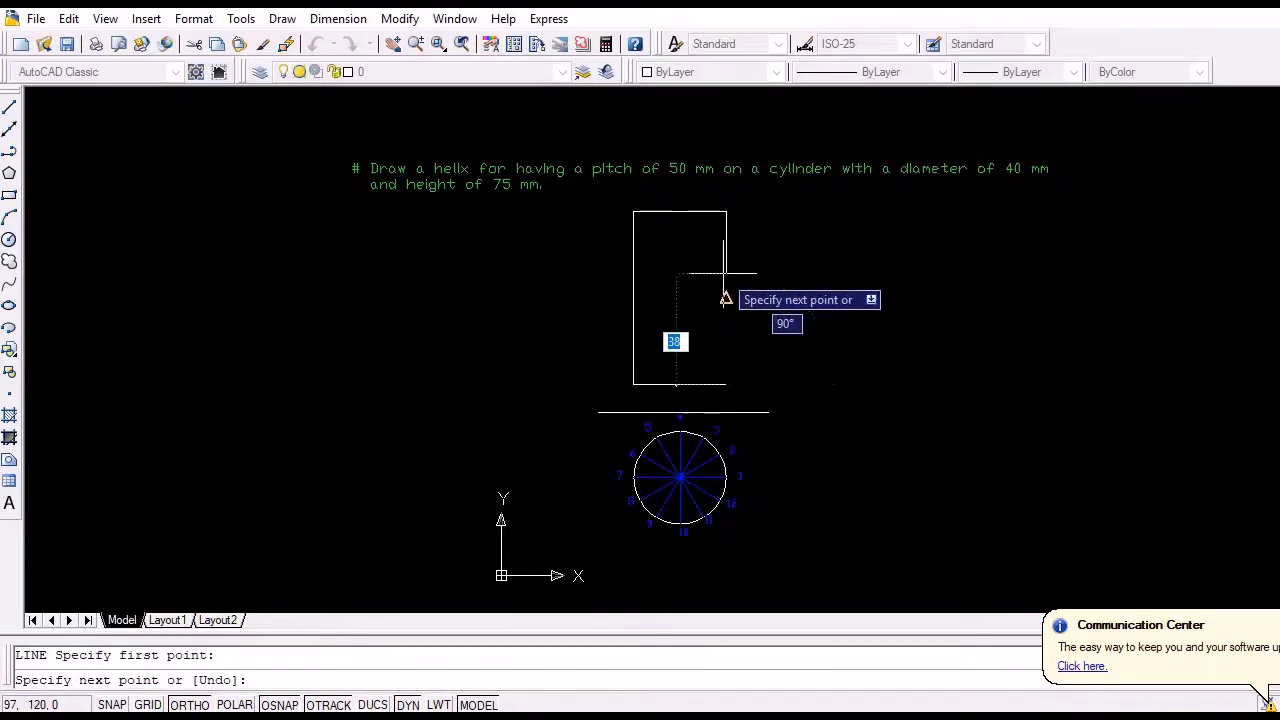
pyautogui.write('50')
pyautogui.press('Return')
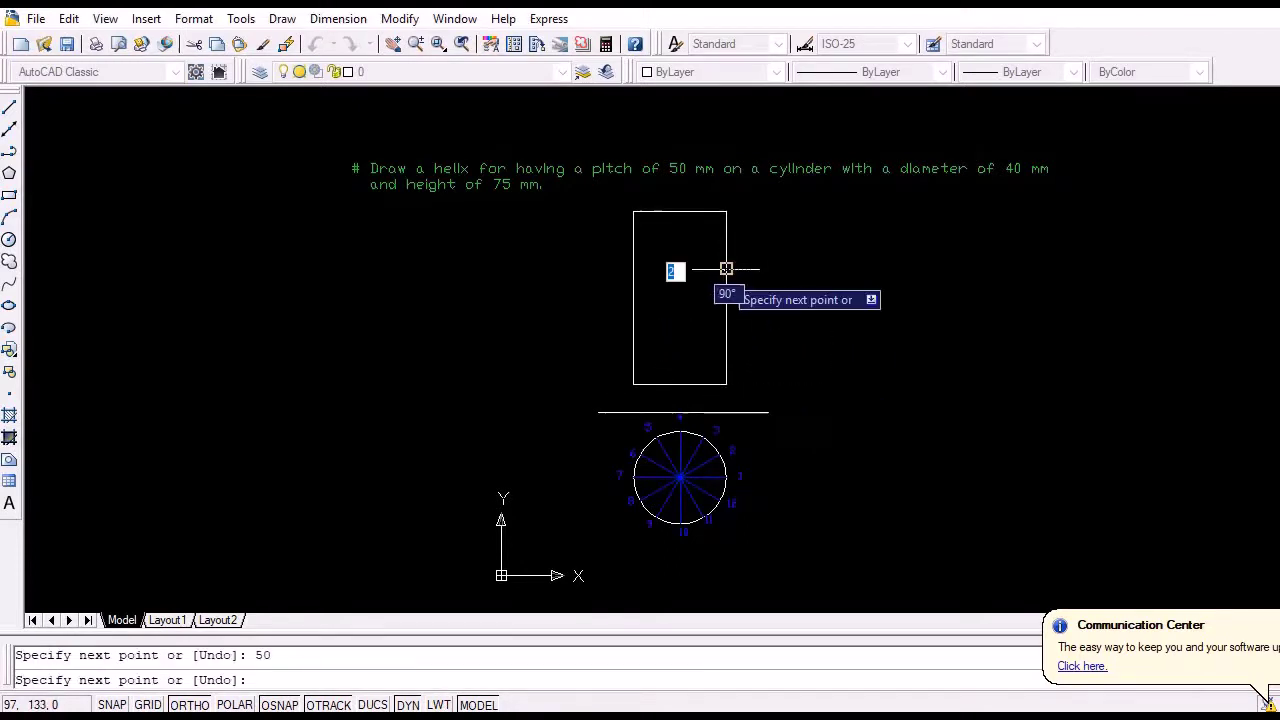
# - End the pitch line perpendicular to the rectangle's left edge
pyautogui.keyDown('shift'); pyautogui.rightClick(638, 276); pyautogui.keyUp('shift')
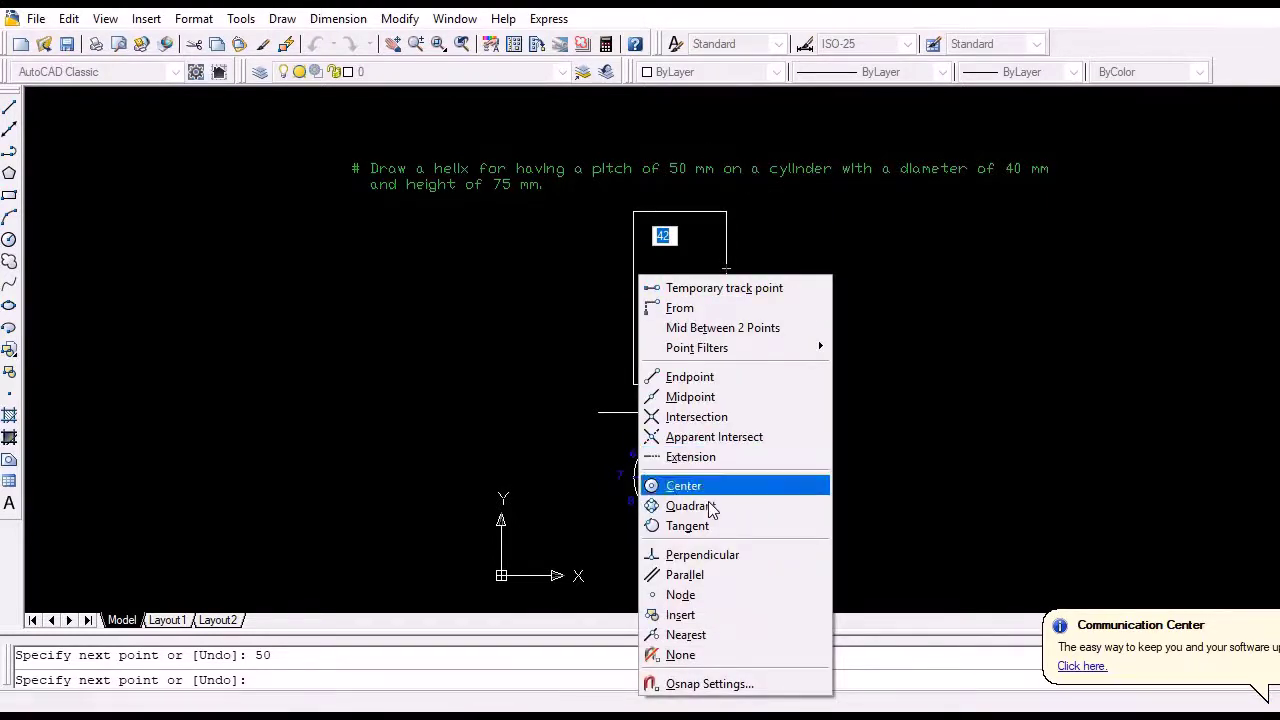
pyautogui.click(718, 554)
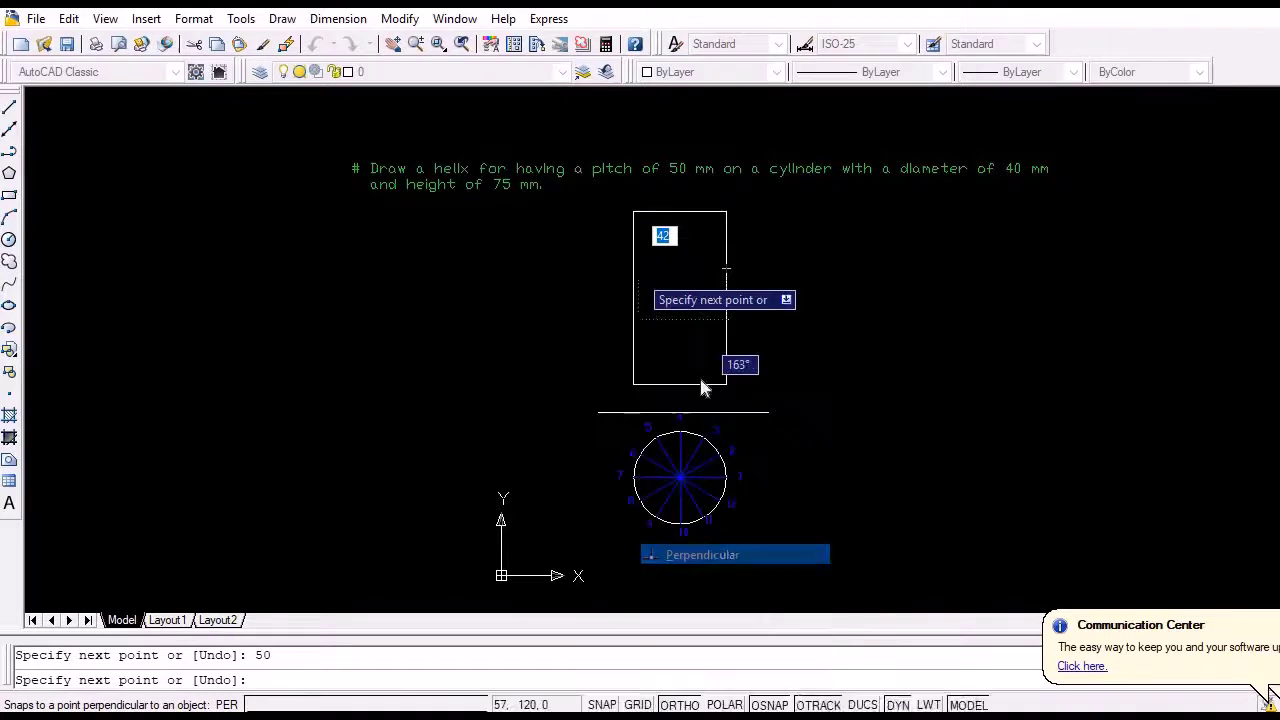
pyautogui.click(632, 267)
pyautogui.press('Return')
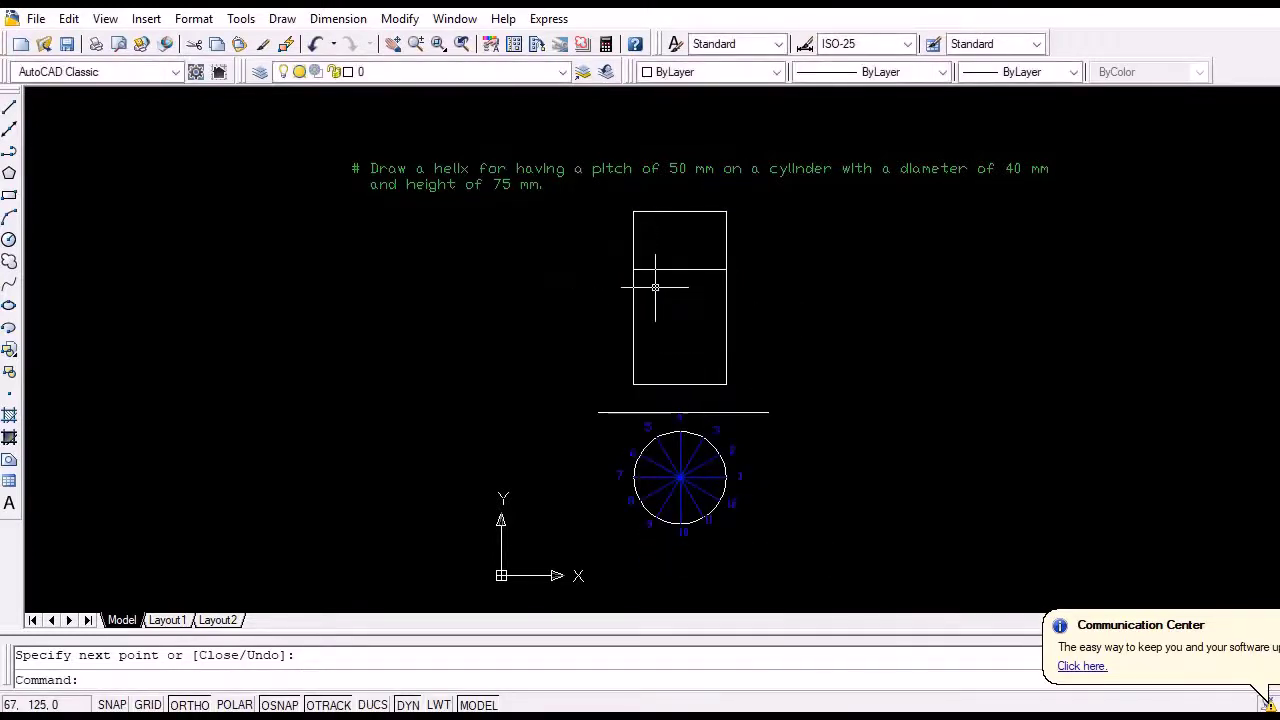
# - Move the horizontal pitch line onto the hidden layer
pyautogui.click(679, 269)
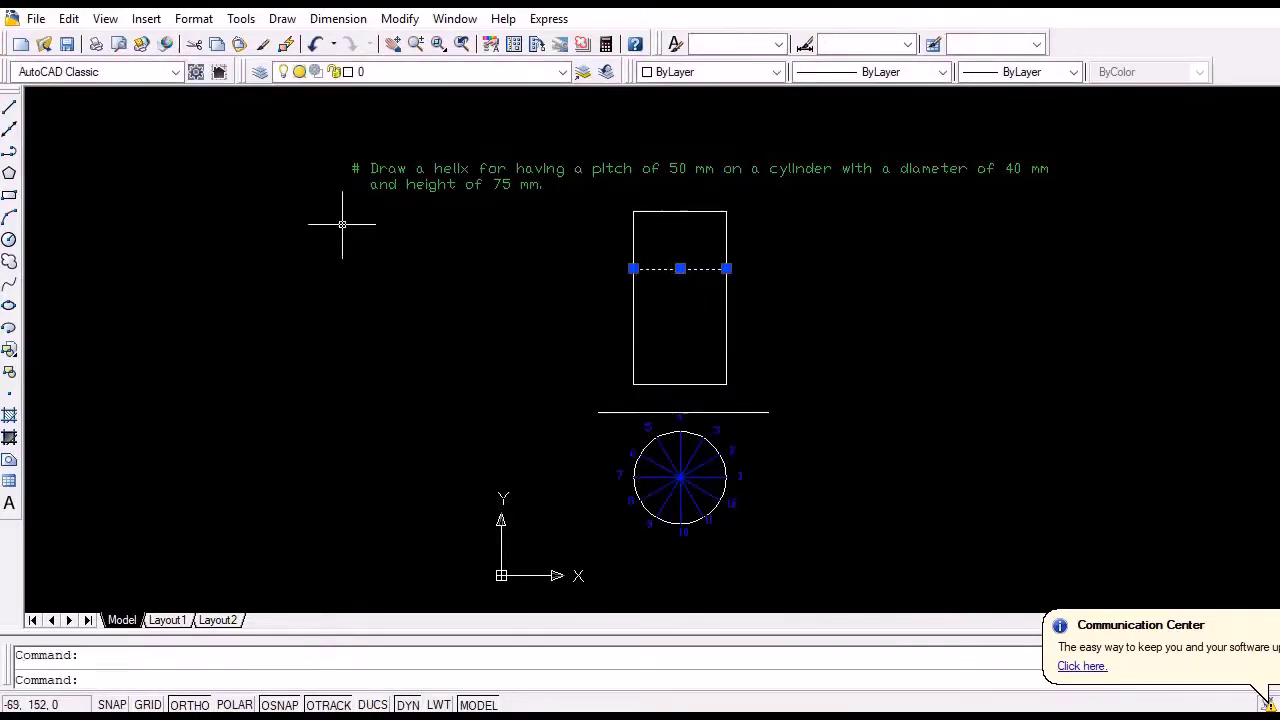
pyautogui.click(562, 74)
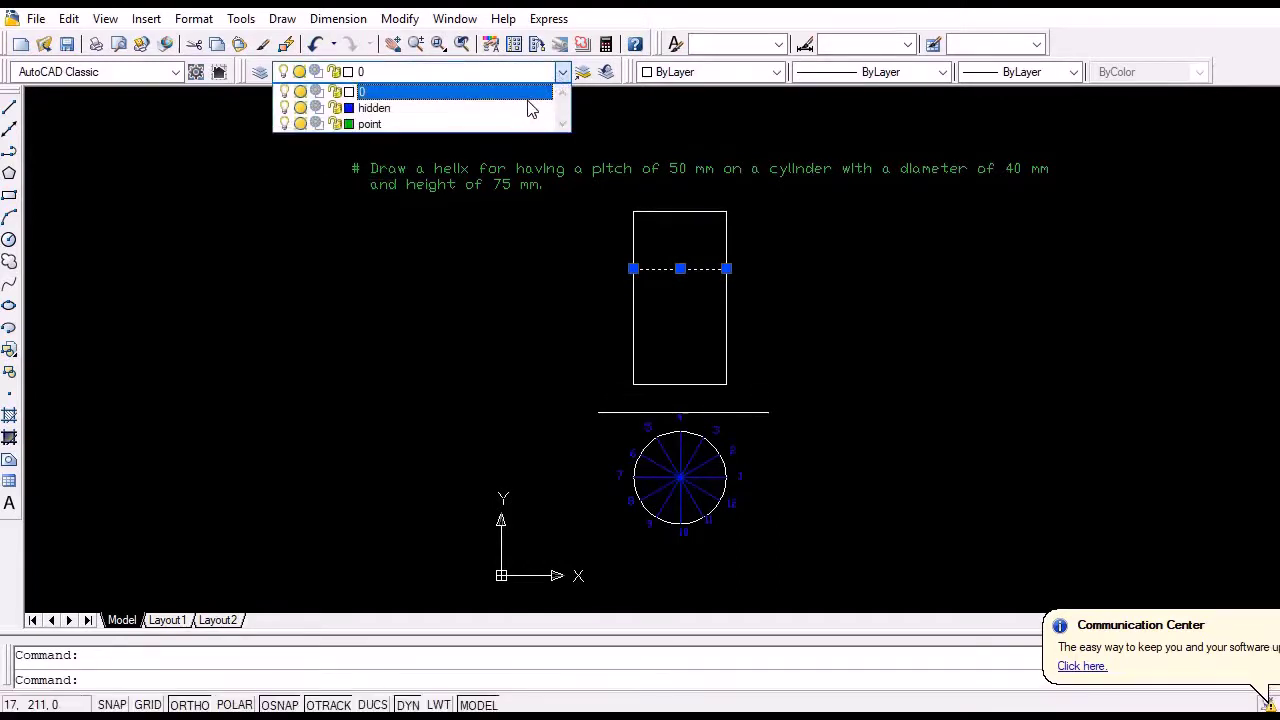
pyautogui.click(530, 108)
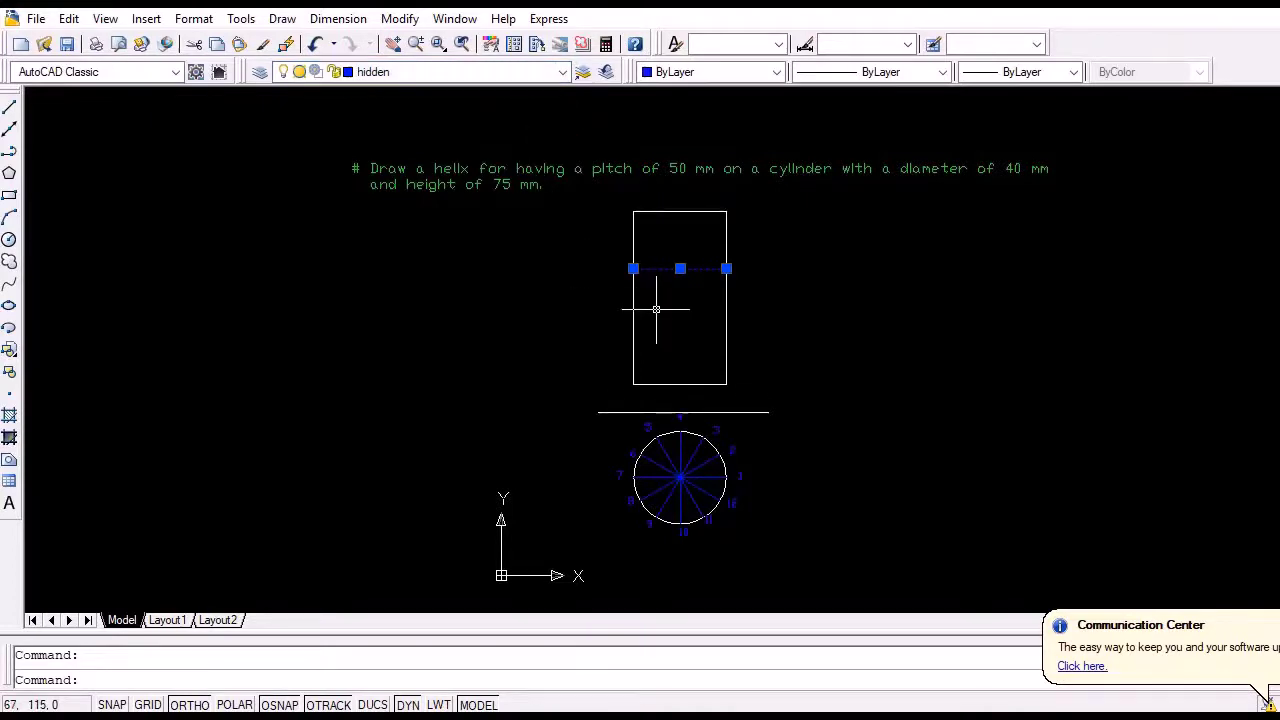
pyautogui.hotkey('ctrl', 'z')
pyautogui.write('mand: a')
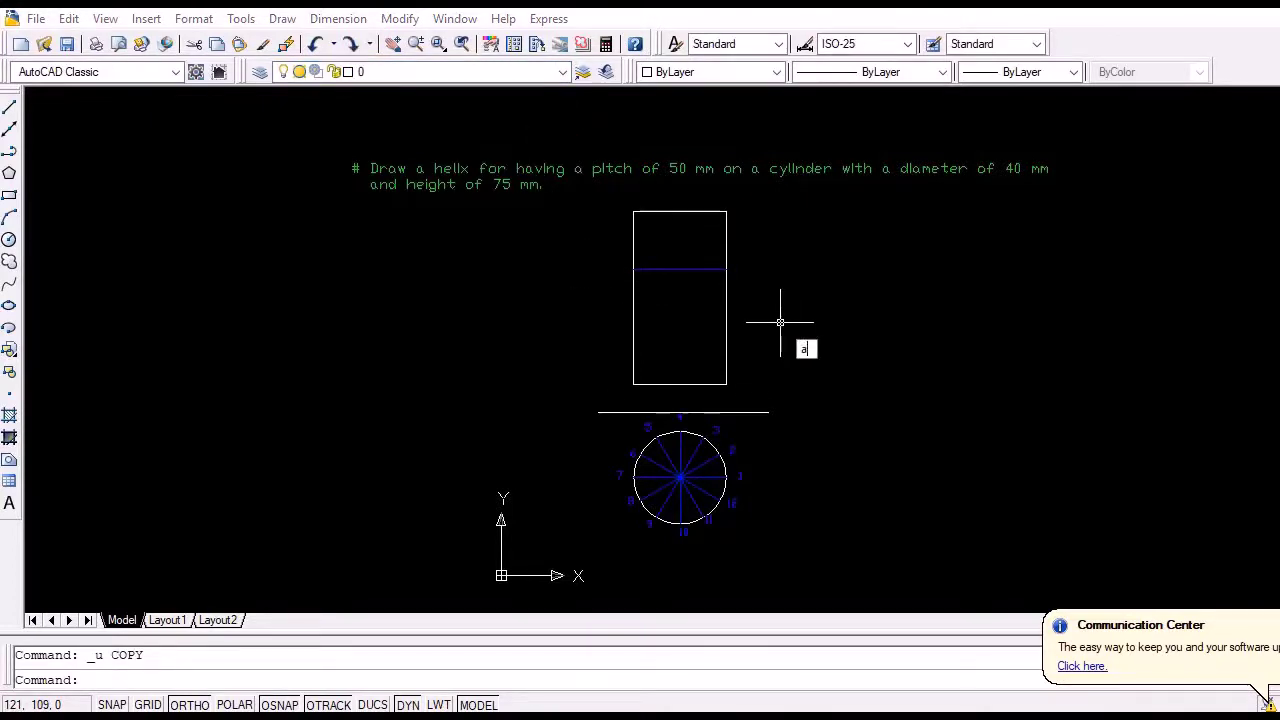
pyautogui.write('rray')
# - Array the blue pitch line rectangularly: 12 rows, 1 column, row offset -4
pyautogui.press('Return')
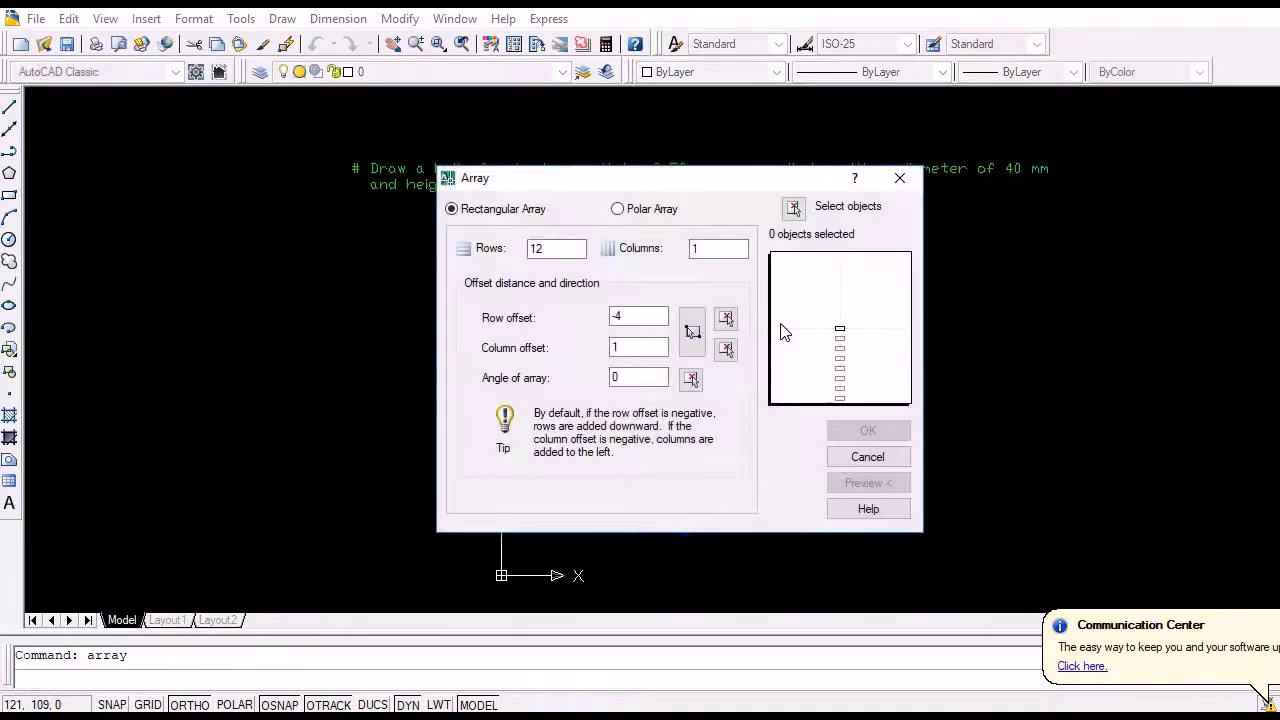
pyautogui.click(571, 252)
pyautogui.moveTo(635, 318); pyautogui.dragTo(609, 318)
pyautogui.write('-')
pyautogui.moveTo(660, 318); pyautogui.dragTo(591, 323)
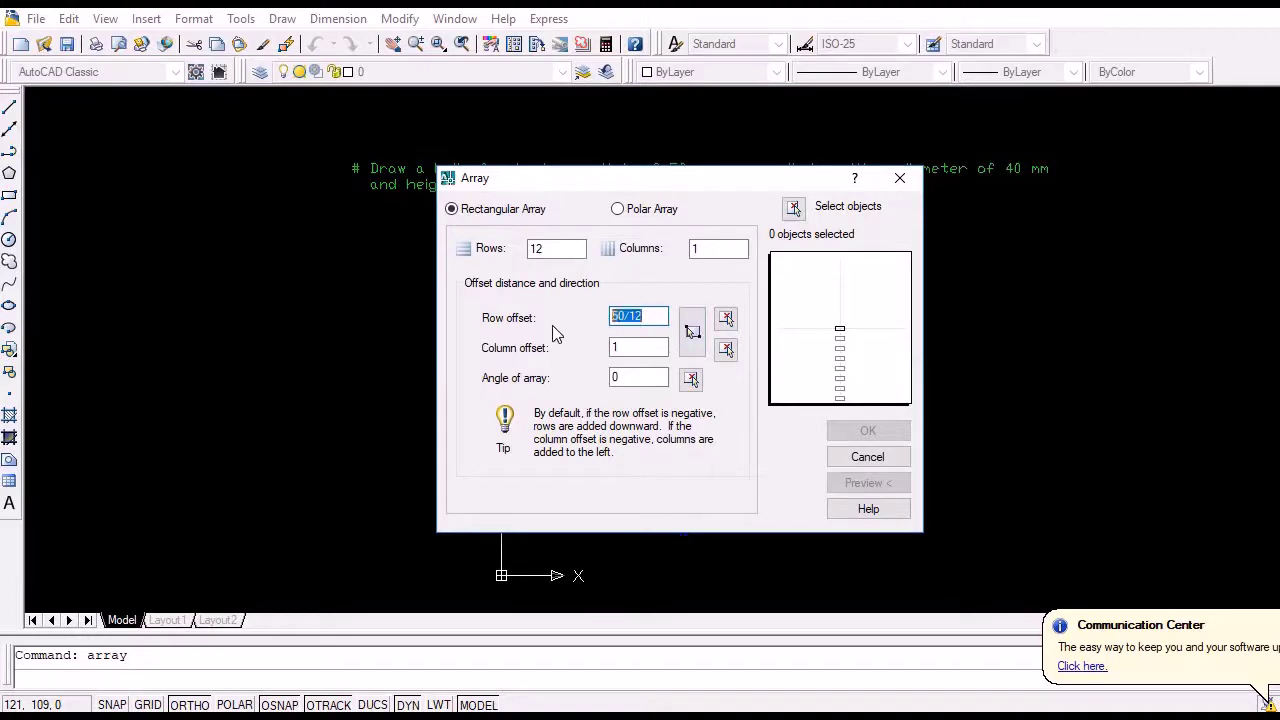
pyautogui.write('-')
pyautogui.press('BackSpace')
pyautogui.press('BackSpace')
pyautogui.press('BackSpace')
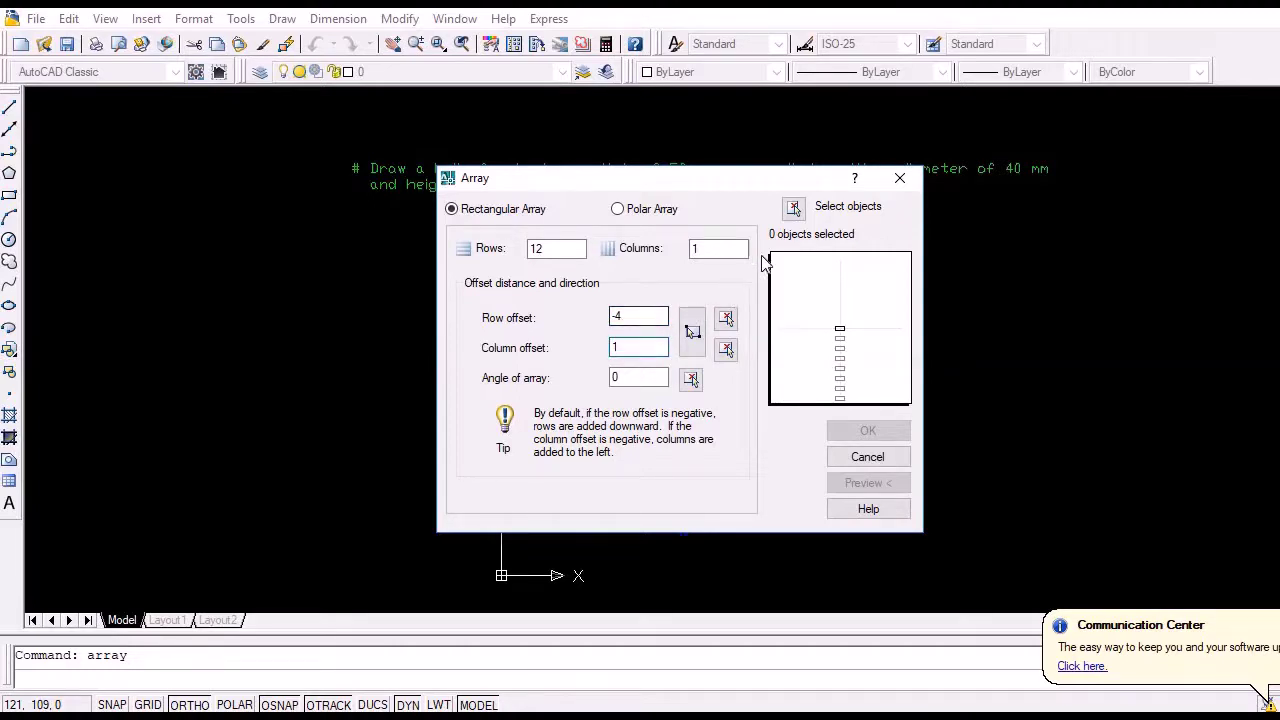
pyautogui.click(794, 207)
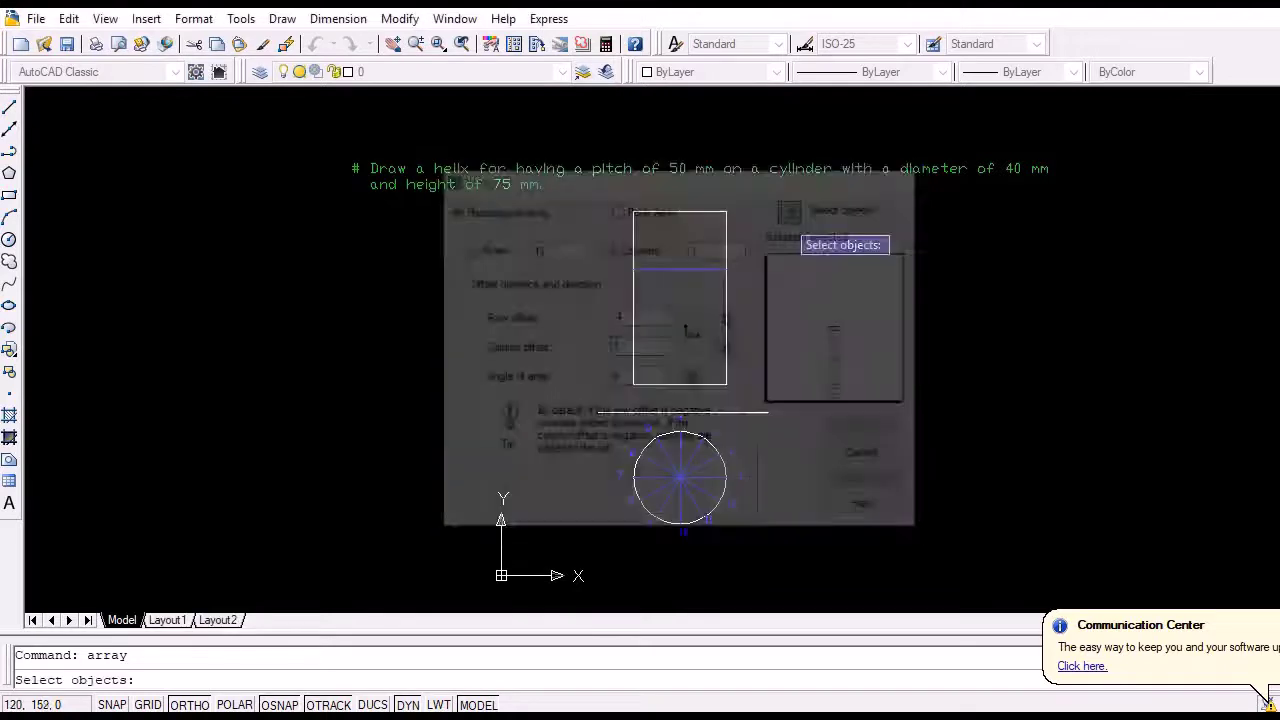
pyautogui.click(677, 269)
pyautogui.press('Return')
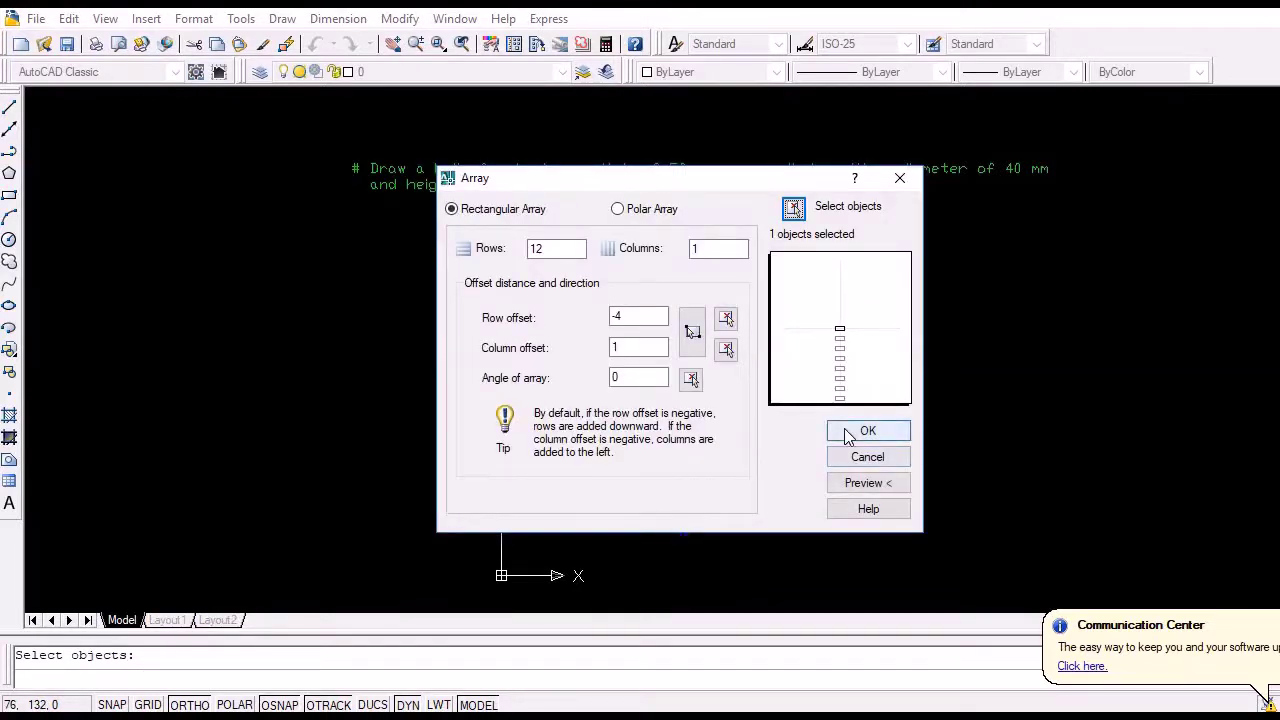
pyautogui.click(866, 431)
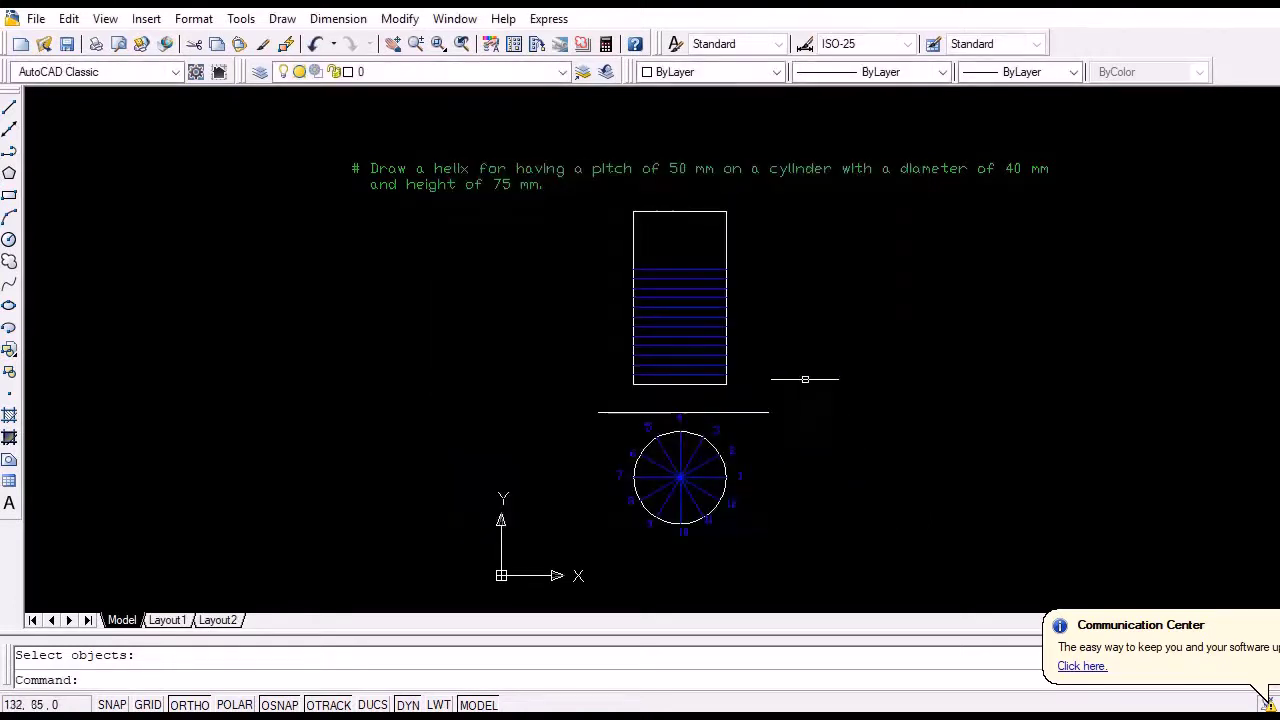
# - Start single-line text beside the rectangle's bottom right corner and enter label 1
pyautogui.scroll(1, 781, 322)
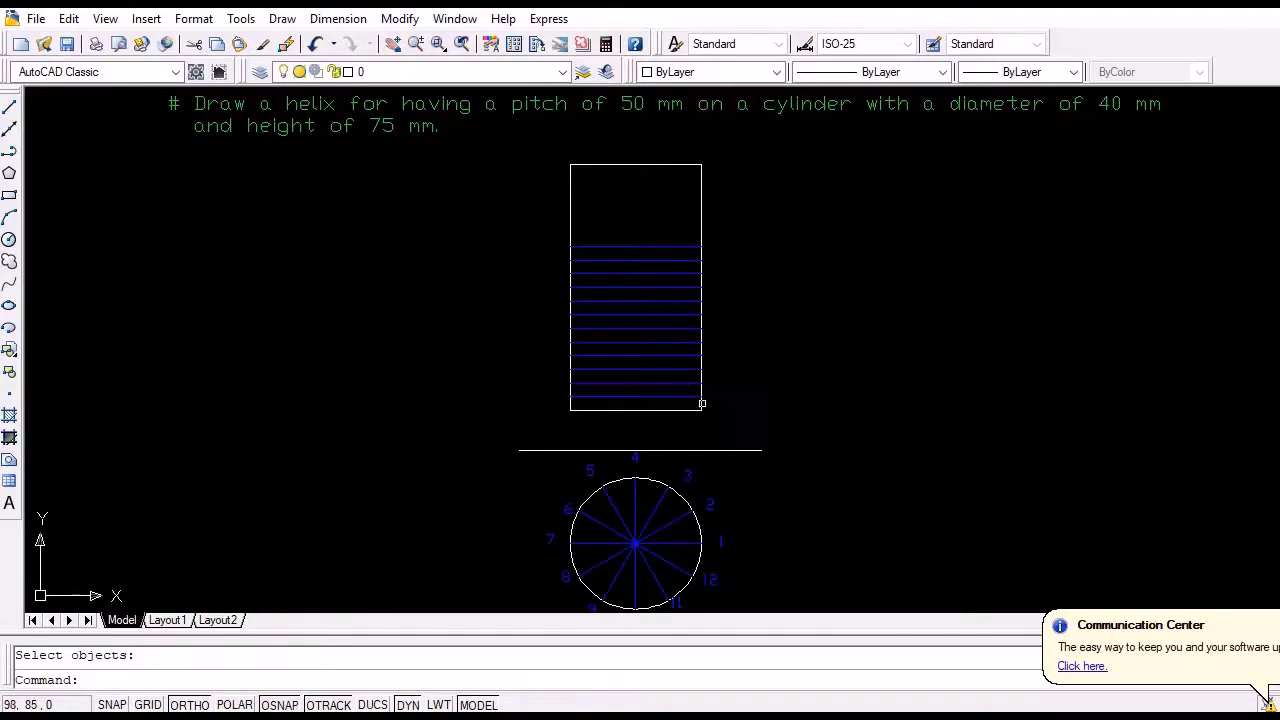
pyautogui.doubleClick(737, 400)
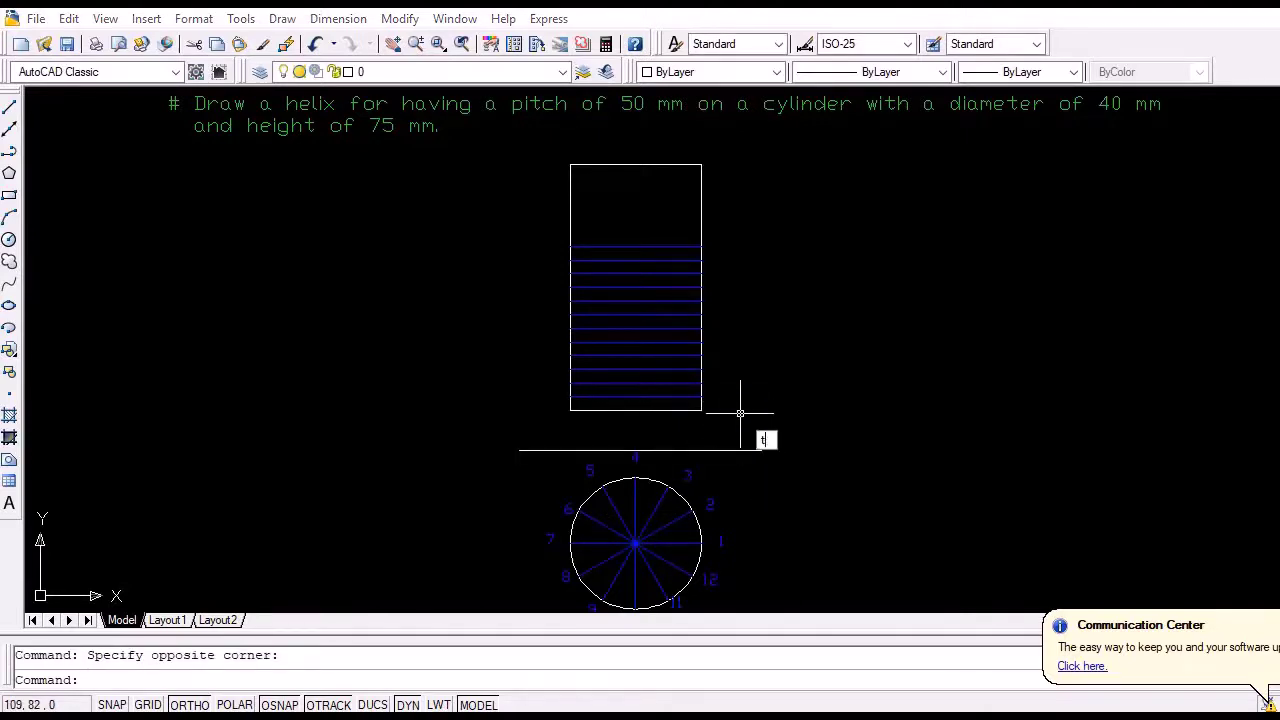
pyautogui.write('t')
pyautogui.press('Return')
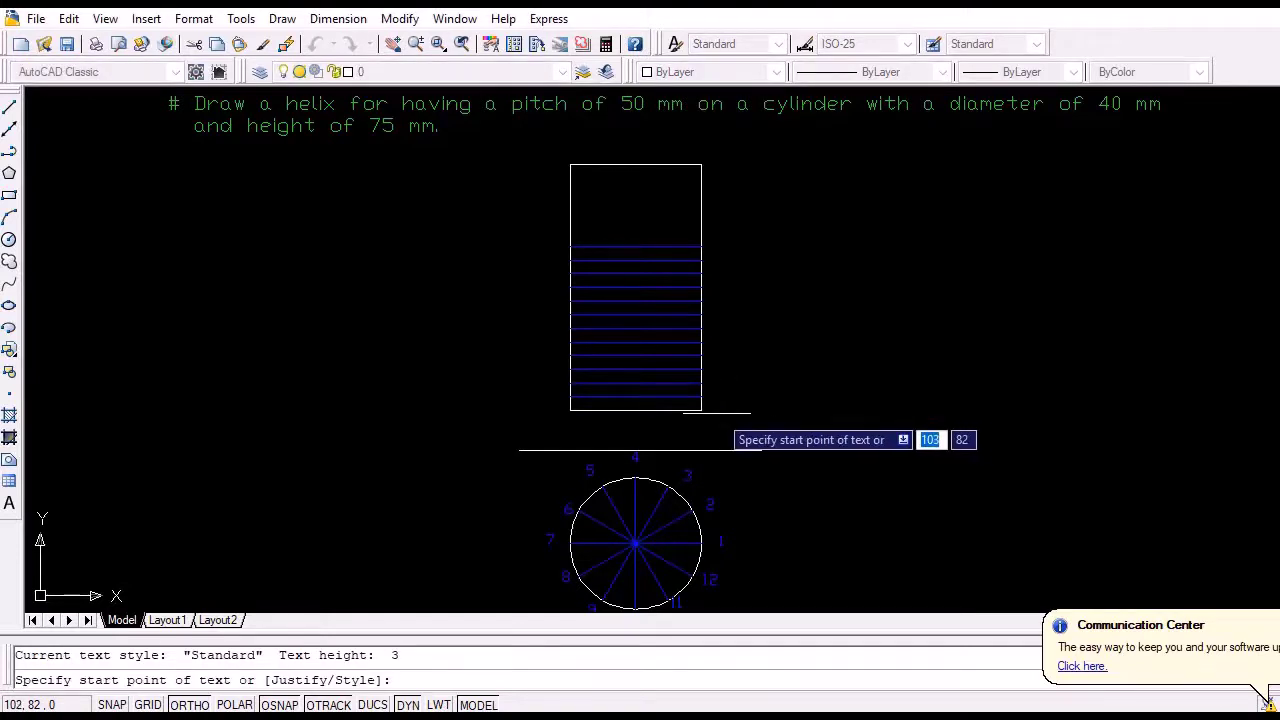
pyautogui.click(712, 409)
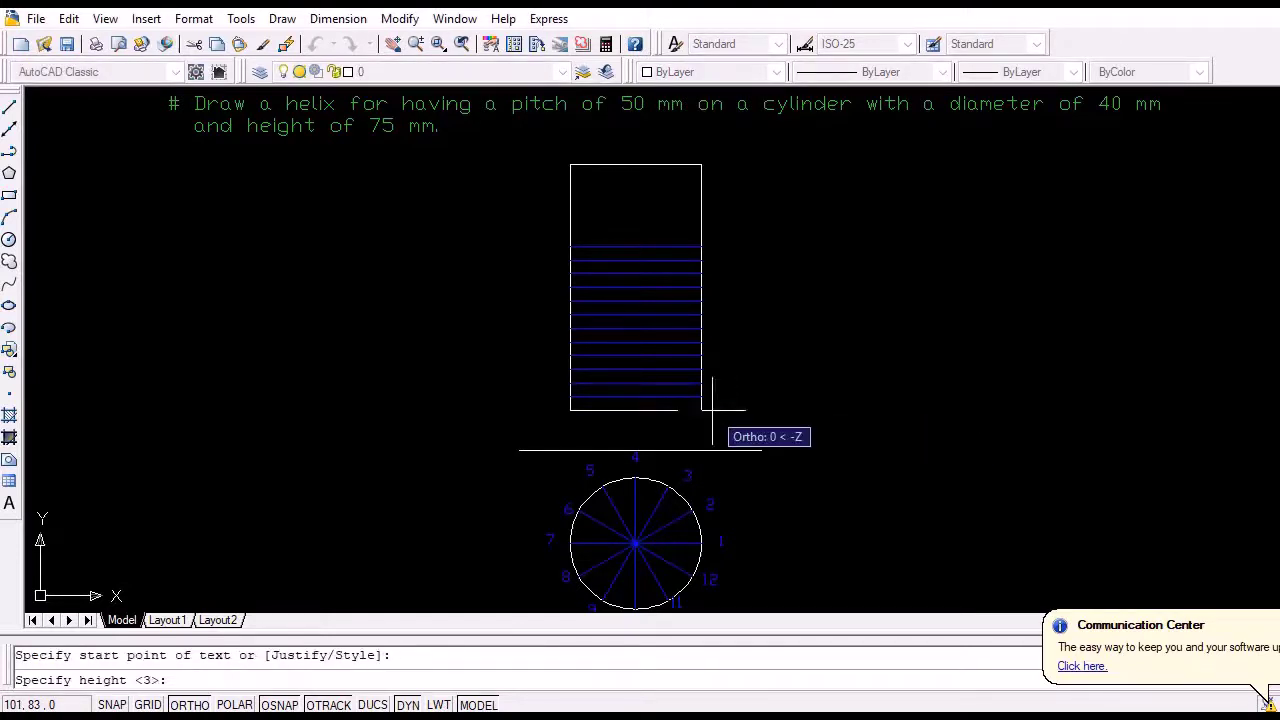
pyautogui.press('F8')
pyautogui.write('1')
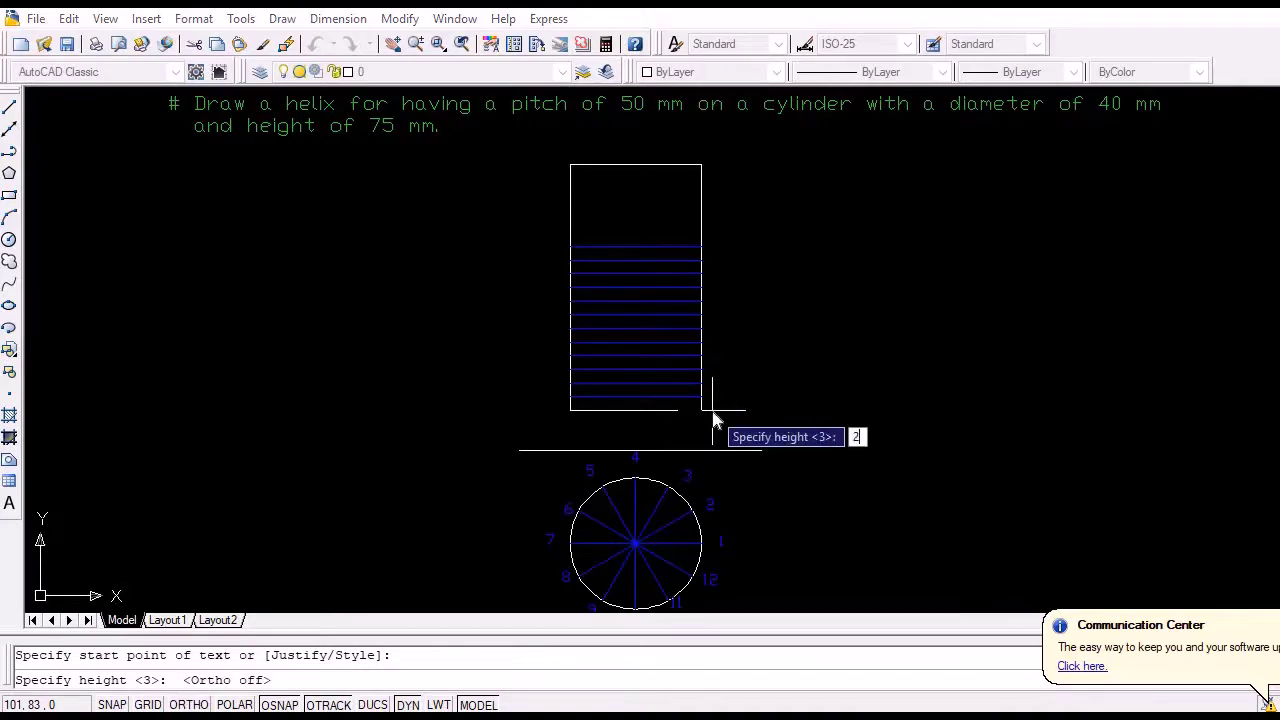
pyautogui.press('Return')
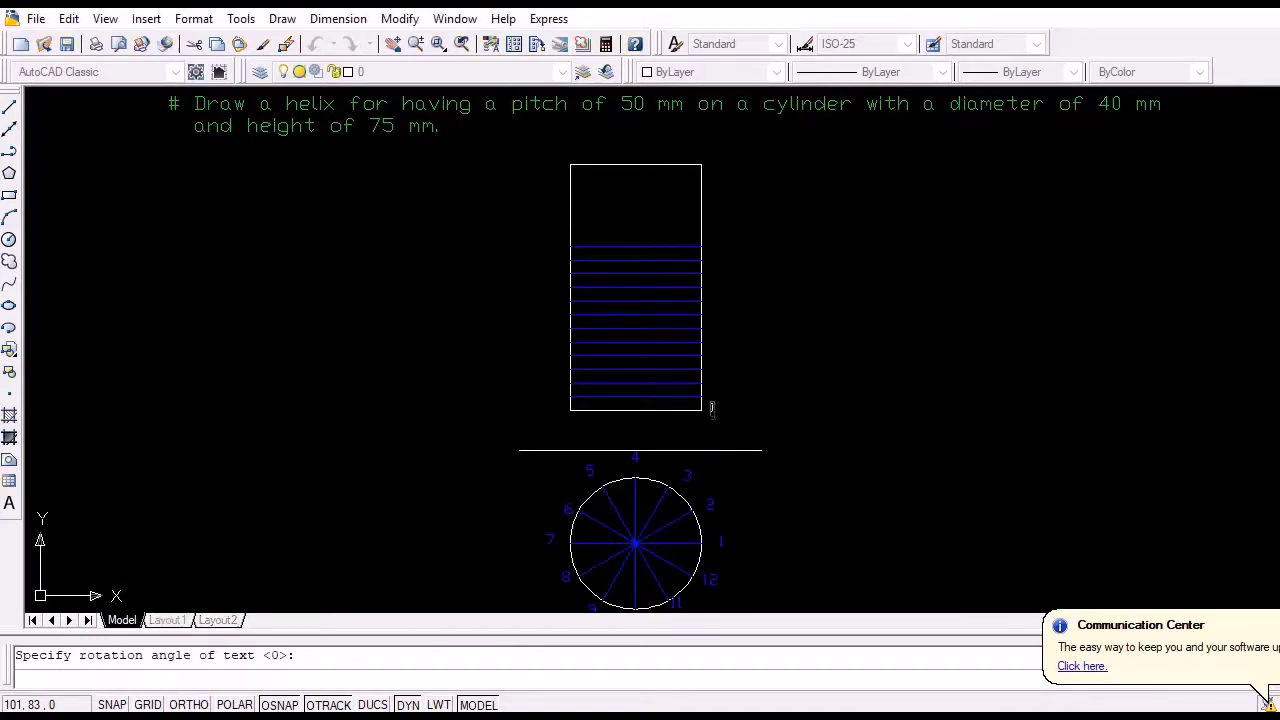
pyautogui.scroll(5, 714, 410)
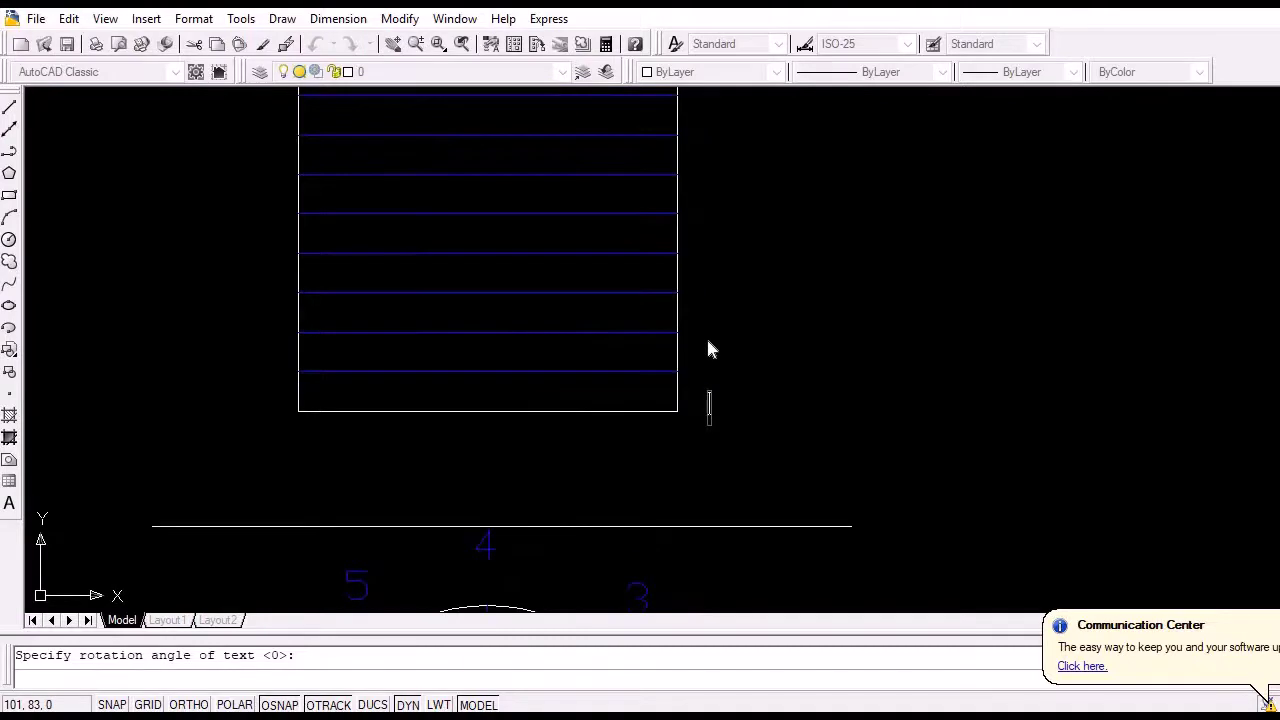
pyautogui.write('1')
# - Label the division lines on the left side with 2, 3, 4 and 6
pyautogui.click(275, 380)
pyautogui.write('2')
pyautogui.write('3')
pyautogui.click(280, 292)
pyautogui.write('4')
pyautogui.click(279, 219)
pyautogui.write('6')
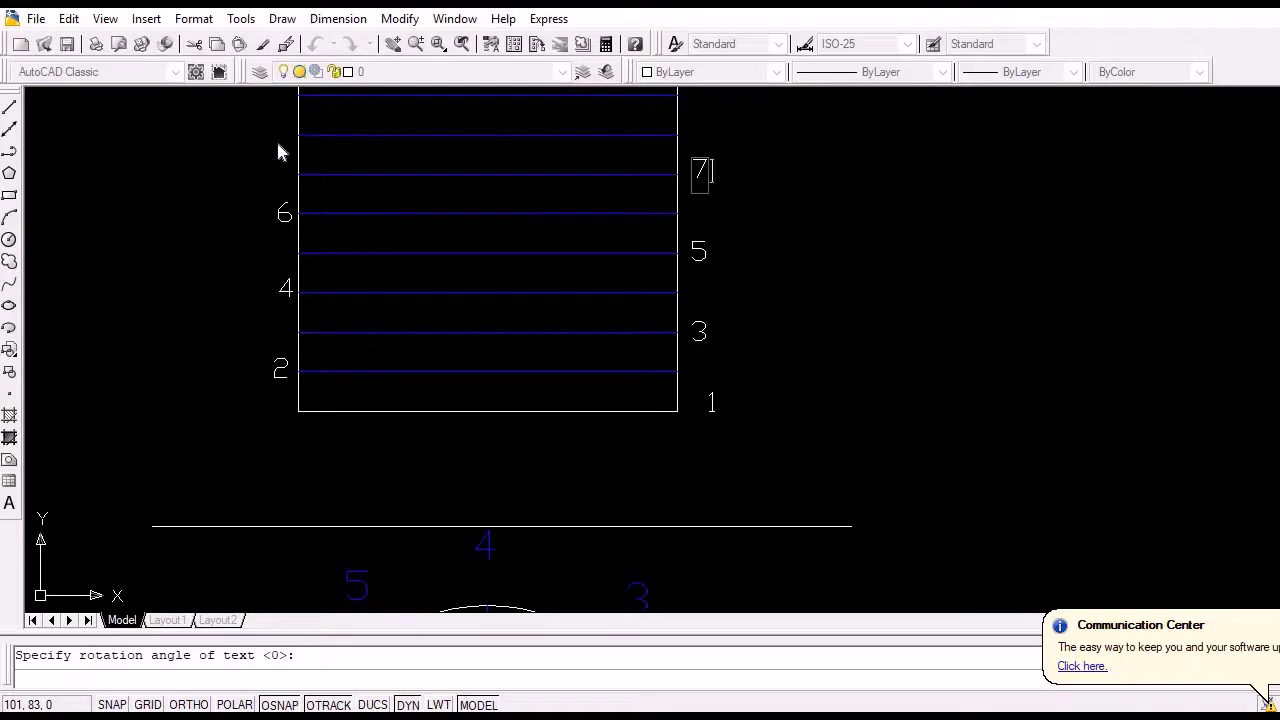
# - Place labels 11, 12 and a final 1 on the upper lines, then finish the text
pyautogui.moveTo(483, 172)
pyautogui.mouseDown(button='middle')
pyautogui.moveTo(500, 240)
pyautogui.moveTo(490, 318)
pyautogui.mouseUp(button='middle')
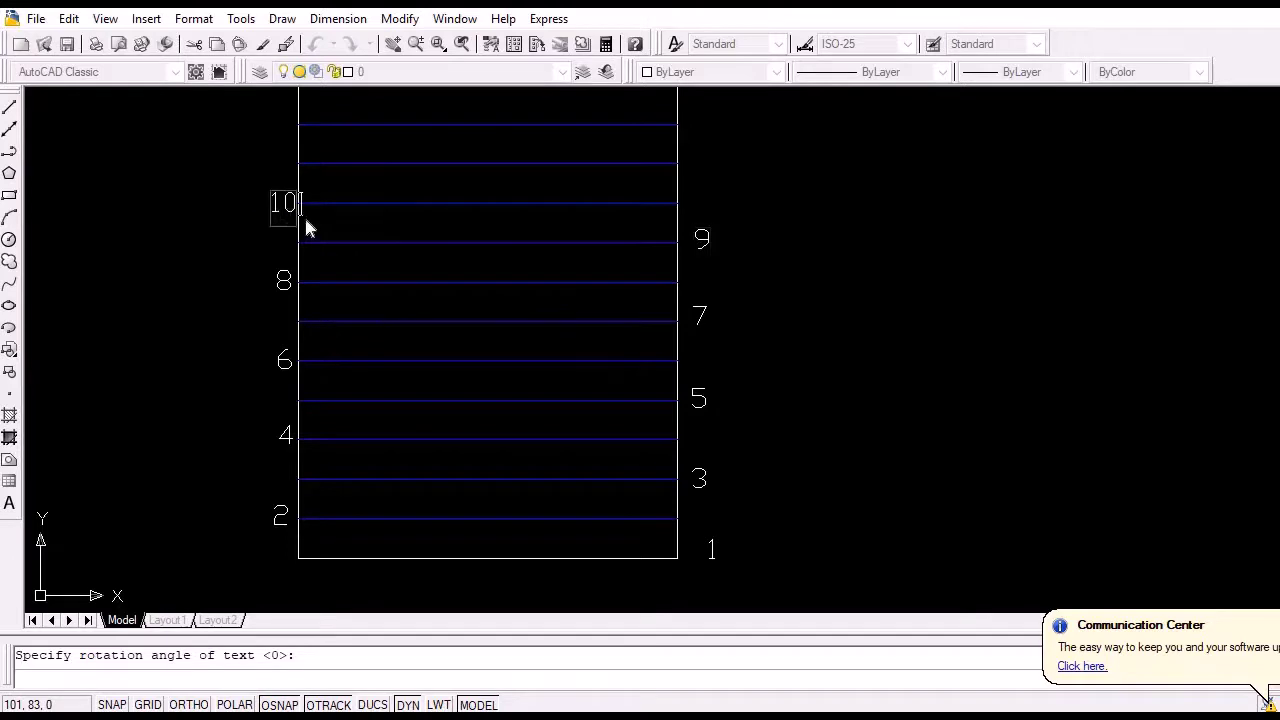
pyautogui.click(689, 166)
pyautogui.write('11')
pyautogui.click(253, 127)
pyautogui.write('12')
pyautogui.moveTo(341, 202); pyautogui.dragTo(311, 357, button='middle')
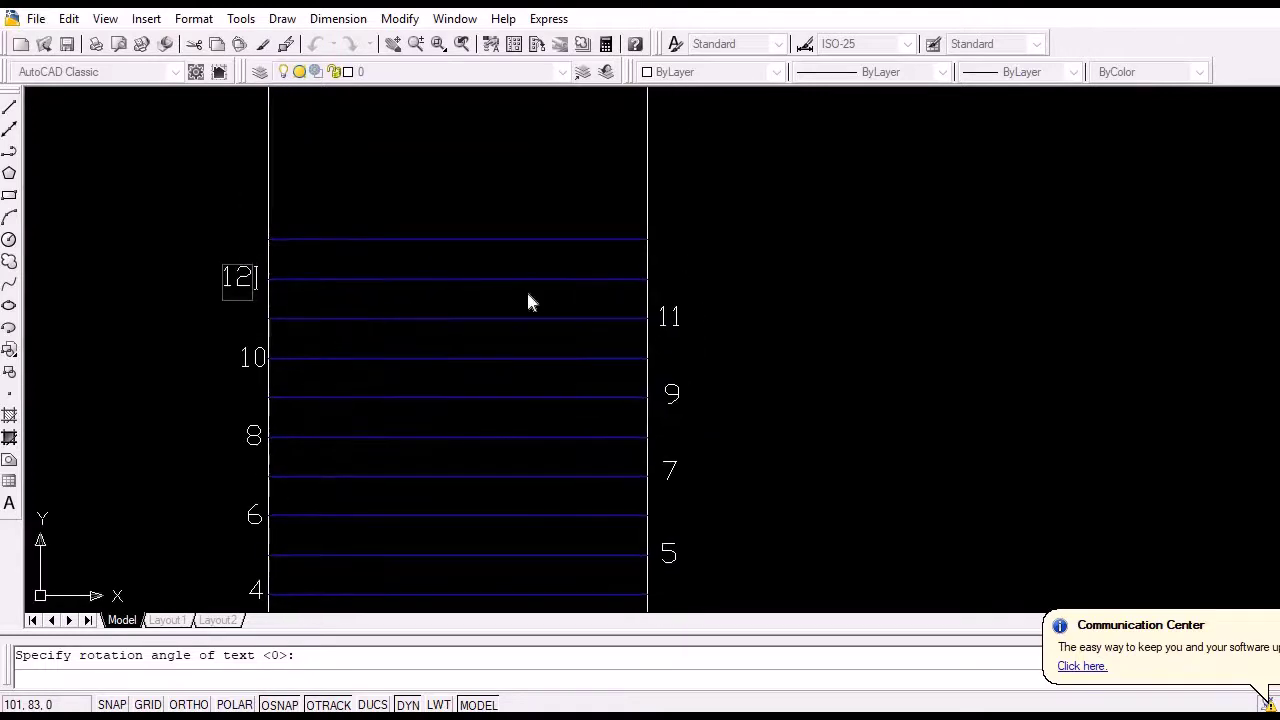
pyautogui.click(668, 265)
pyautogui.write('1')
pyautogui.scroll(-2, 680, 312)
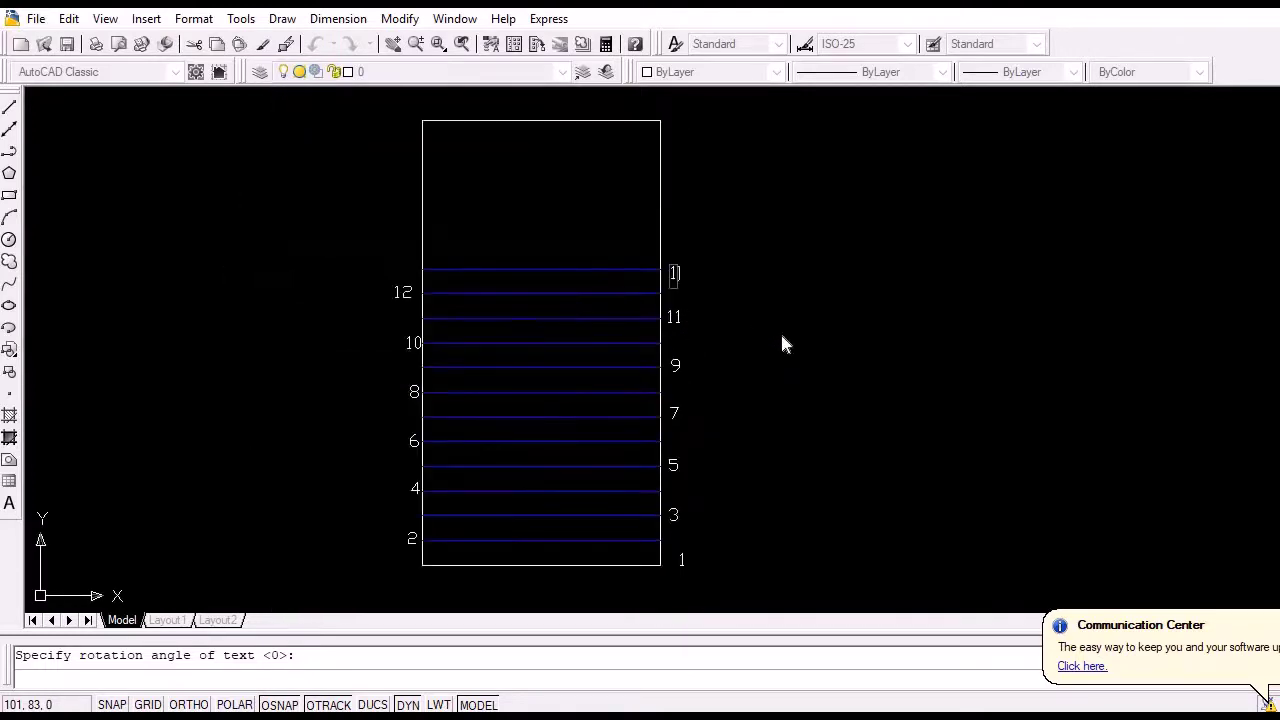
pyautogui.press('Return')
pyautogui.press('Return')
pyautogui.scroll(-2, 748, 370)
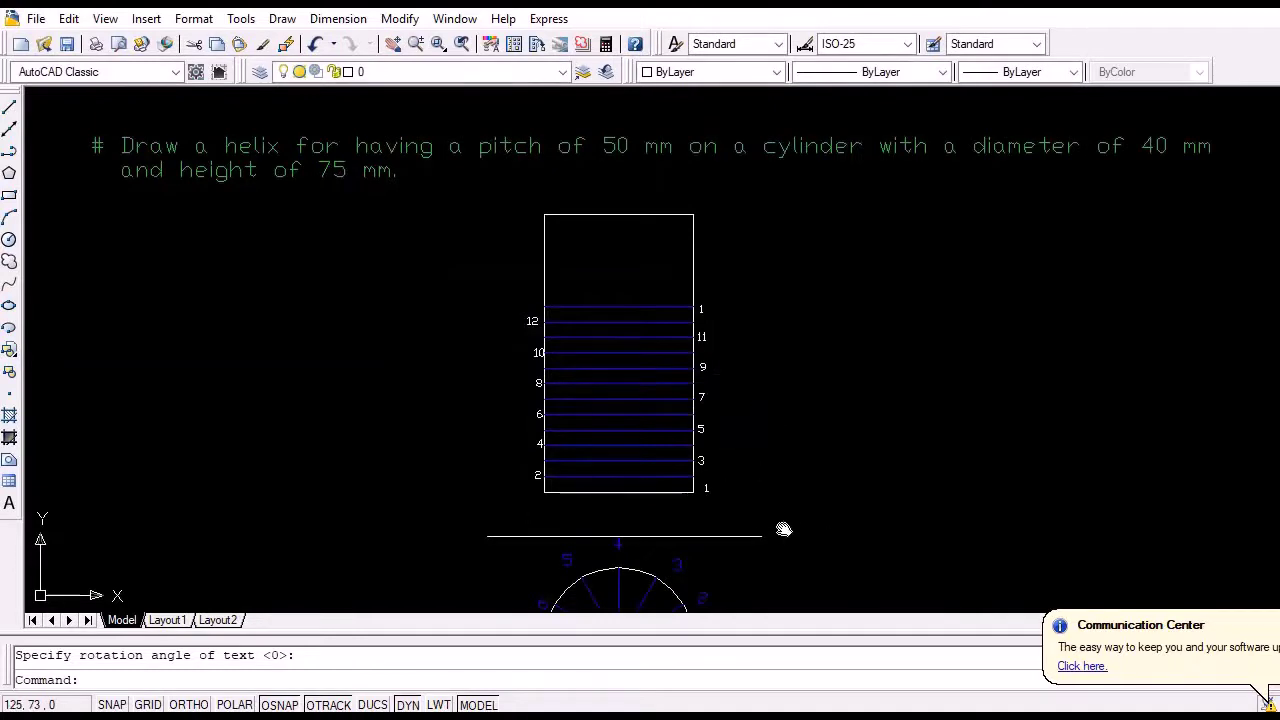
# - Bring the whole plan circle into view and make 'hidden' the current layer
pyautogui.moveTo(783, 529)
pyautogui.mouseDown(button='middle')
pyautogui.moveTo(731, 429)
pyautogui.moveTo(746, 423)
pyautogui.mouseUp(button='middle')
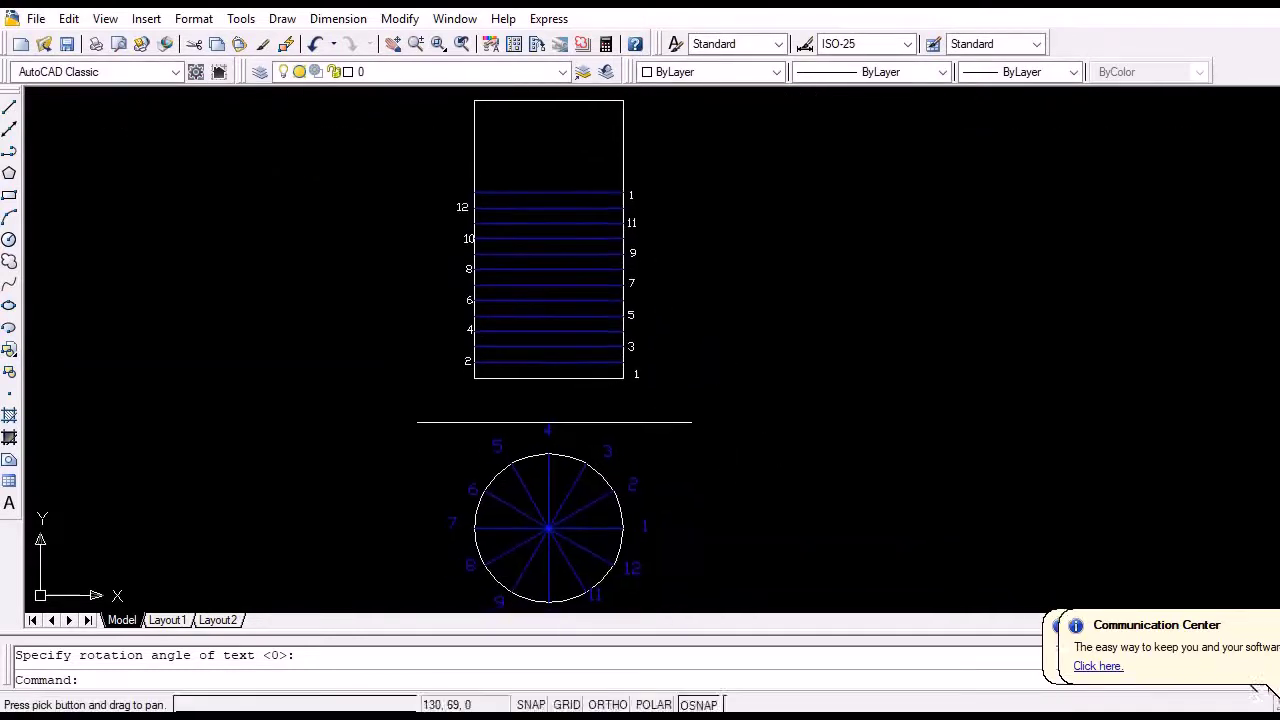
pyautogui.click(563, 72)
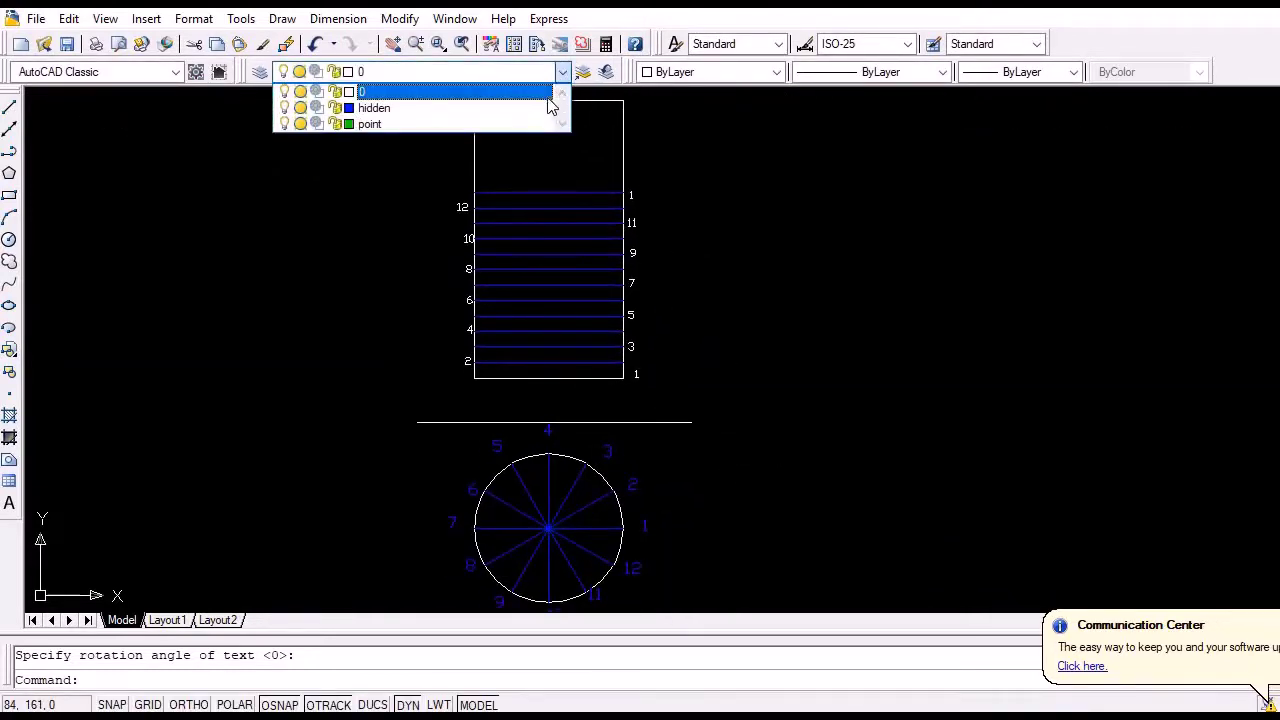
pyautogui.click(540, 106)
# - With Ortho on, draw vertical projectors from circle point 12, the lower-right point and the top point to the rectangle's top
pyautogui.write('l')
pyautogui.press('Return')
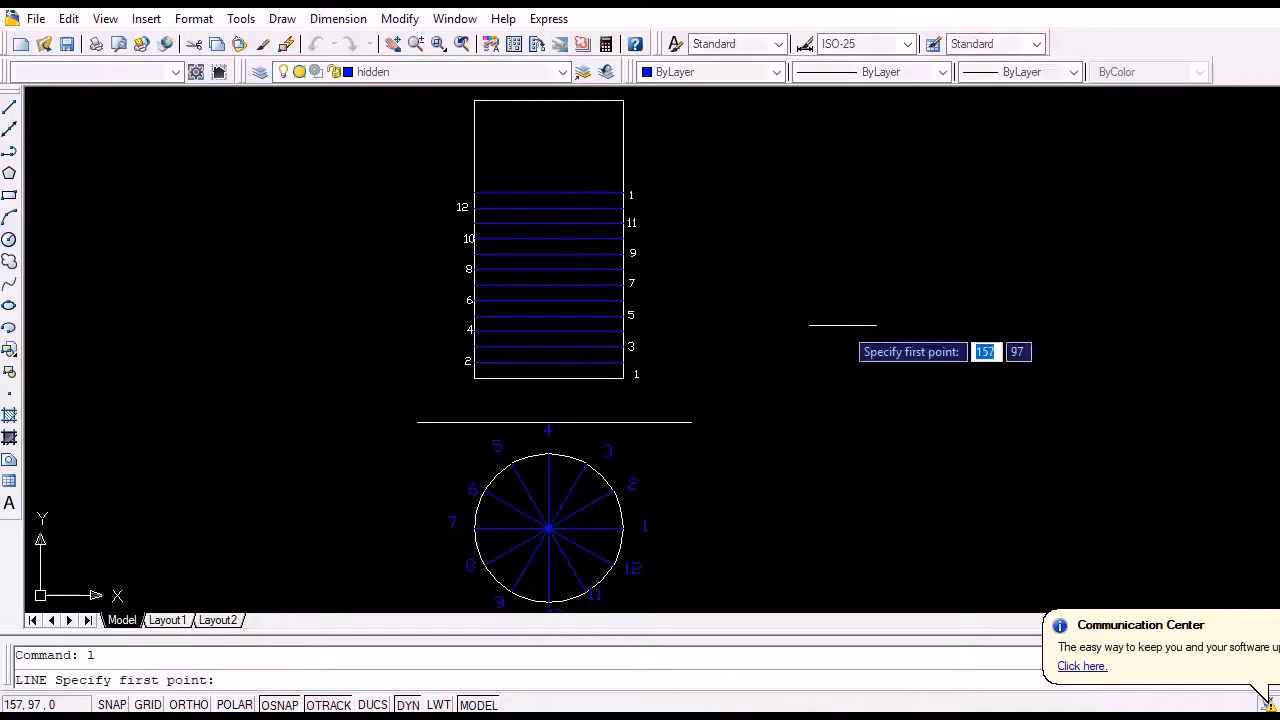
pyautogui.click(612, 566)
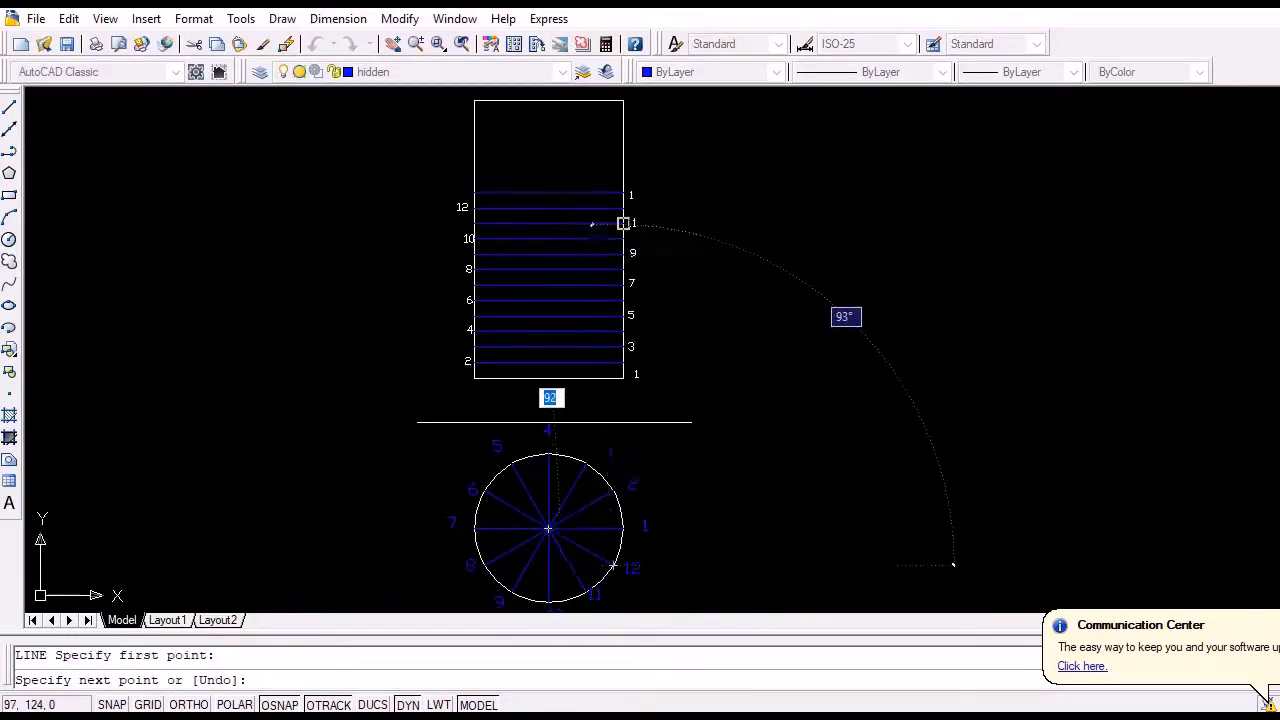
pyautogui.press('F8')
pyautogui.scroll(-2, 570, 166)
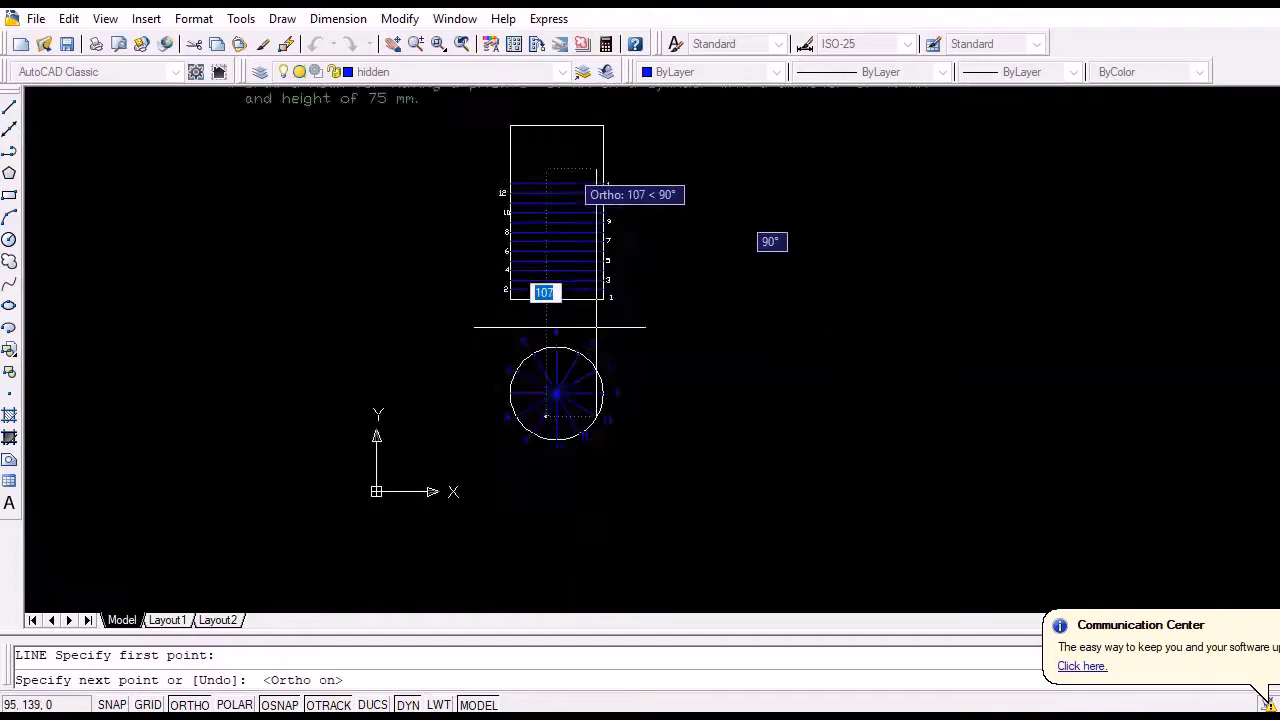
pyautogui.click(568, 126)
pyautogui.press('Return')
pyautogui.press('Return')
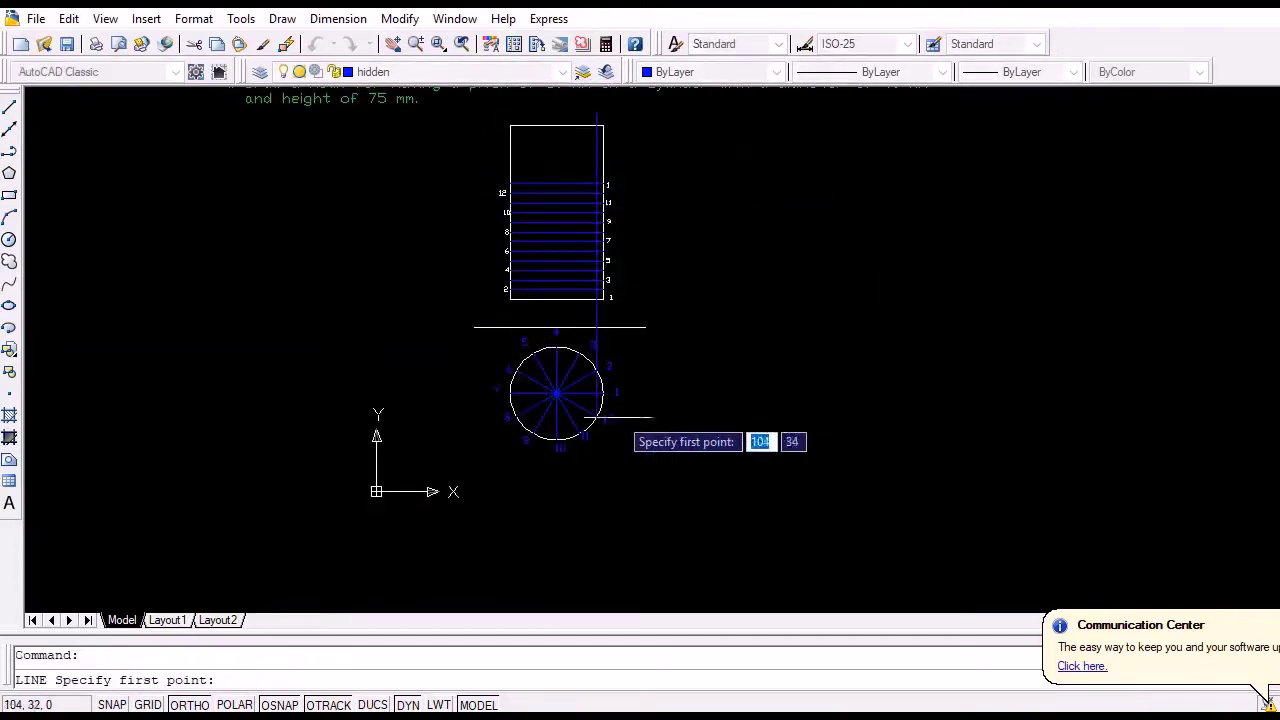
pyautogui.click(578, 433)
pyautogui.click(578, 127)
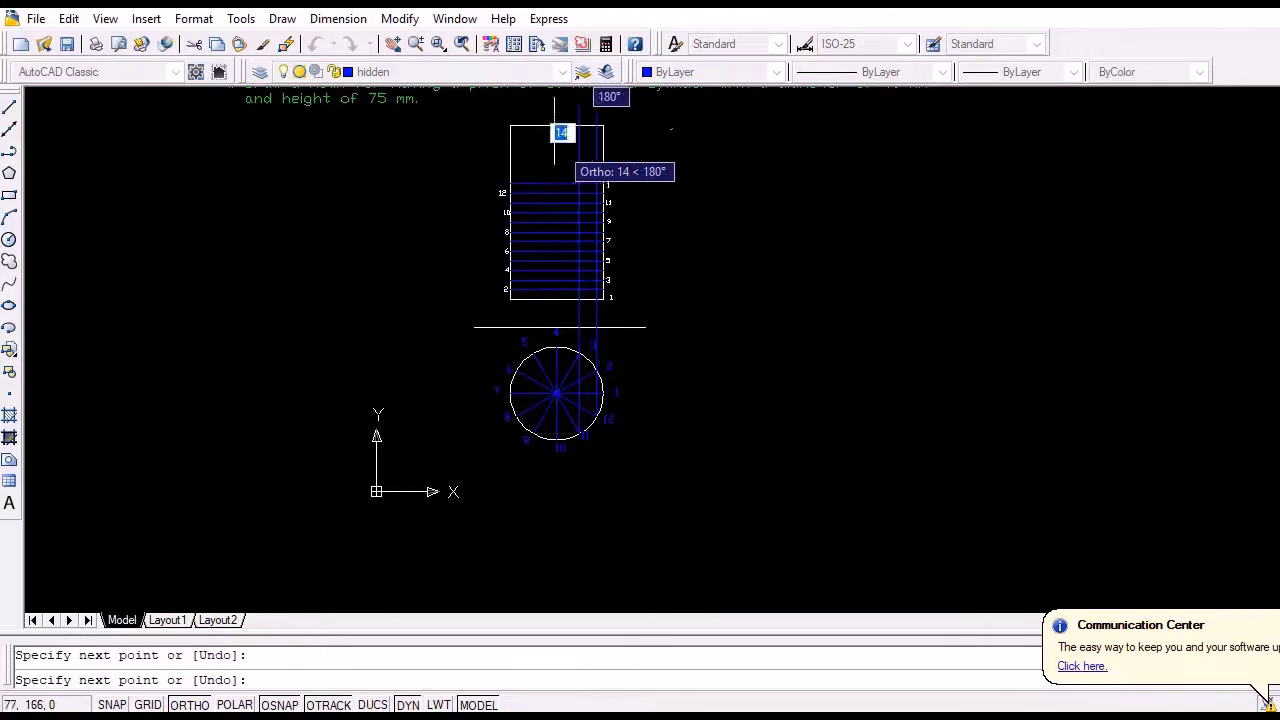
pyautogui.press('Return')
pyautogui.press('Return')
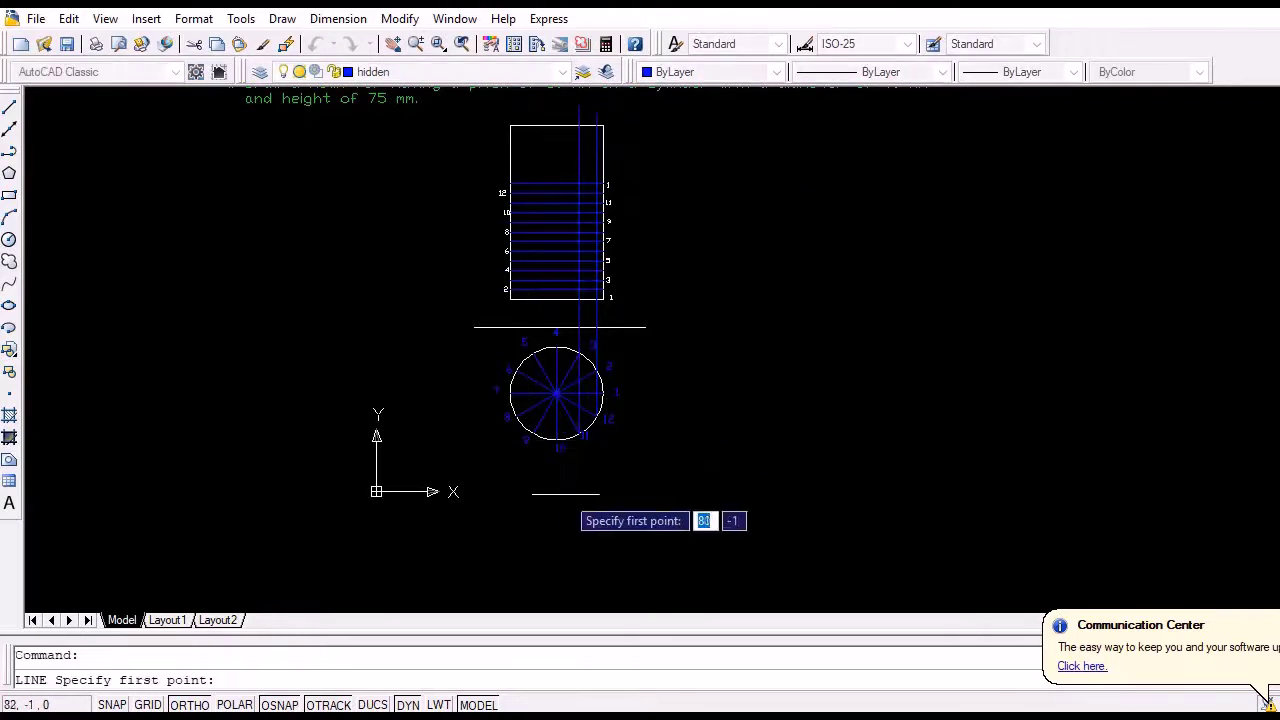
pyautogui.click(556, 347)
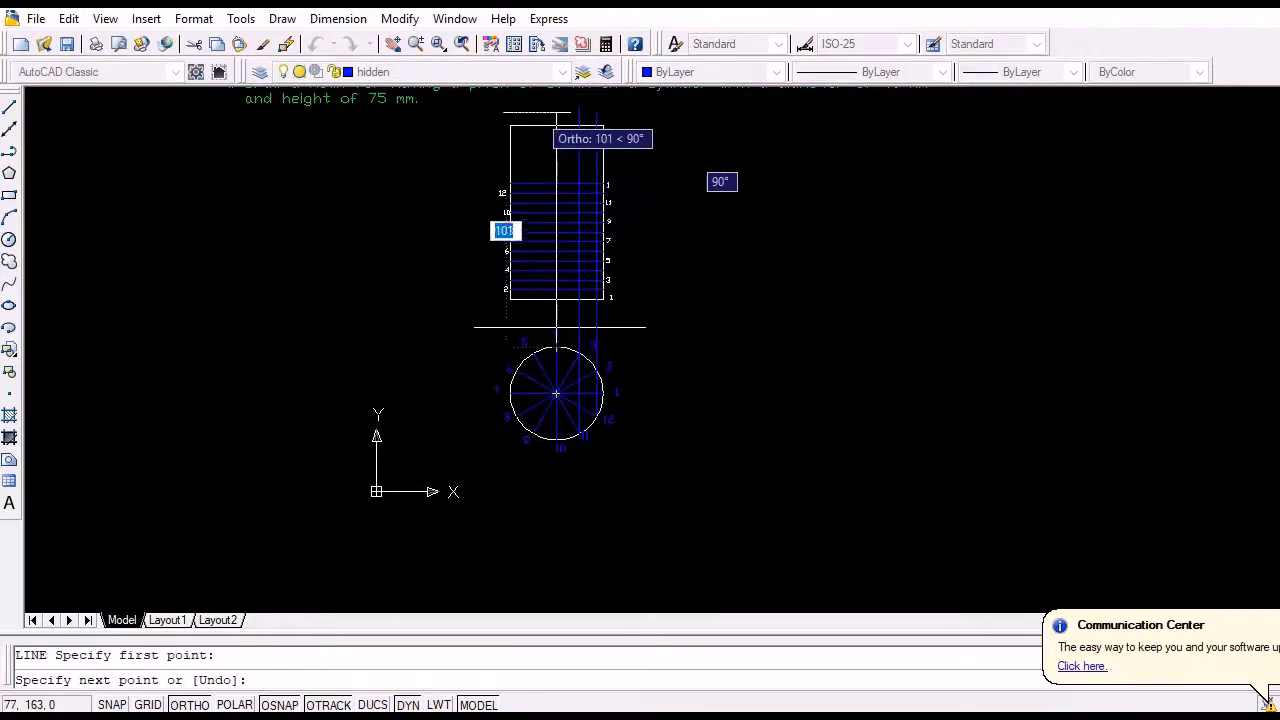
pyautogui.click(556, 126)
pyautogui.press('Return')
pyautogui.press('Return')
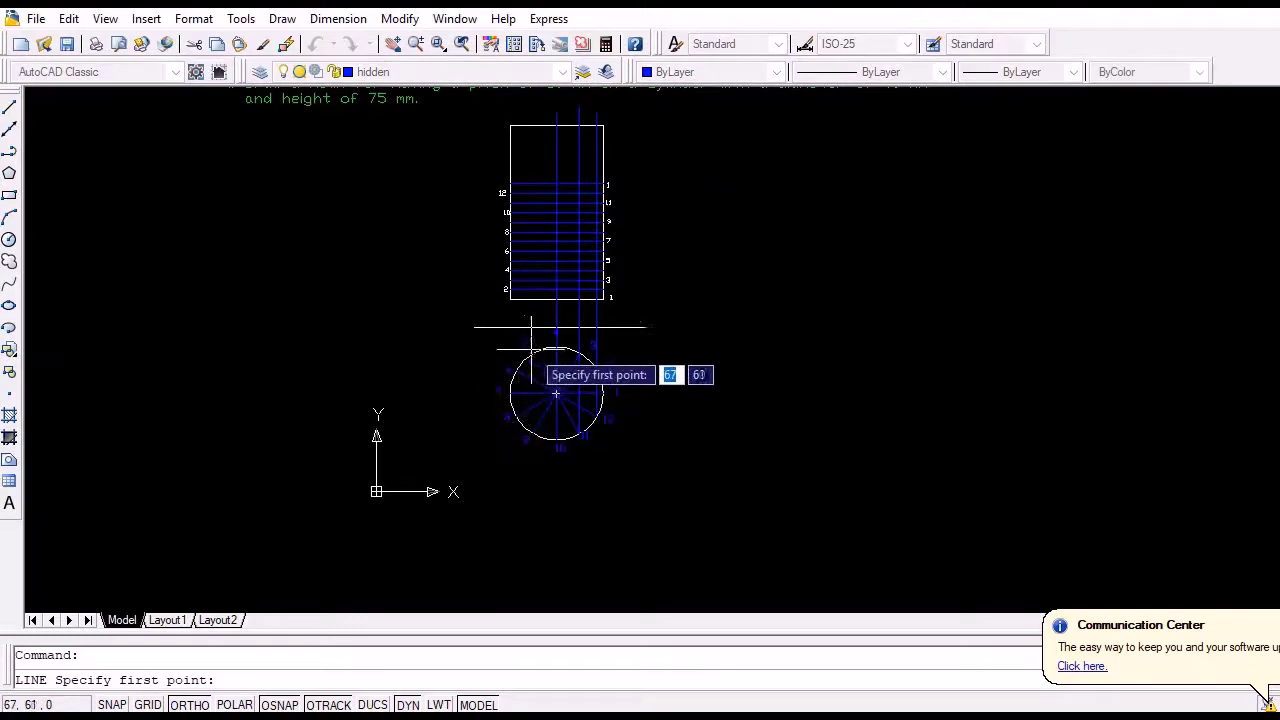
# - Draw projectors from the upper-left, lower and lower-left division points up to the rectangle's top
pyautogui.click(533, 353)
pyautogui.click(533, 126)
pyautogui.press('Return')
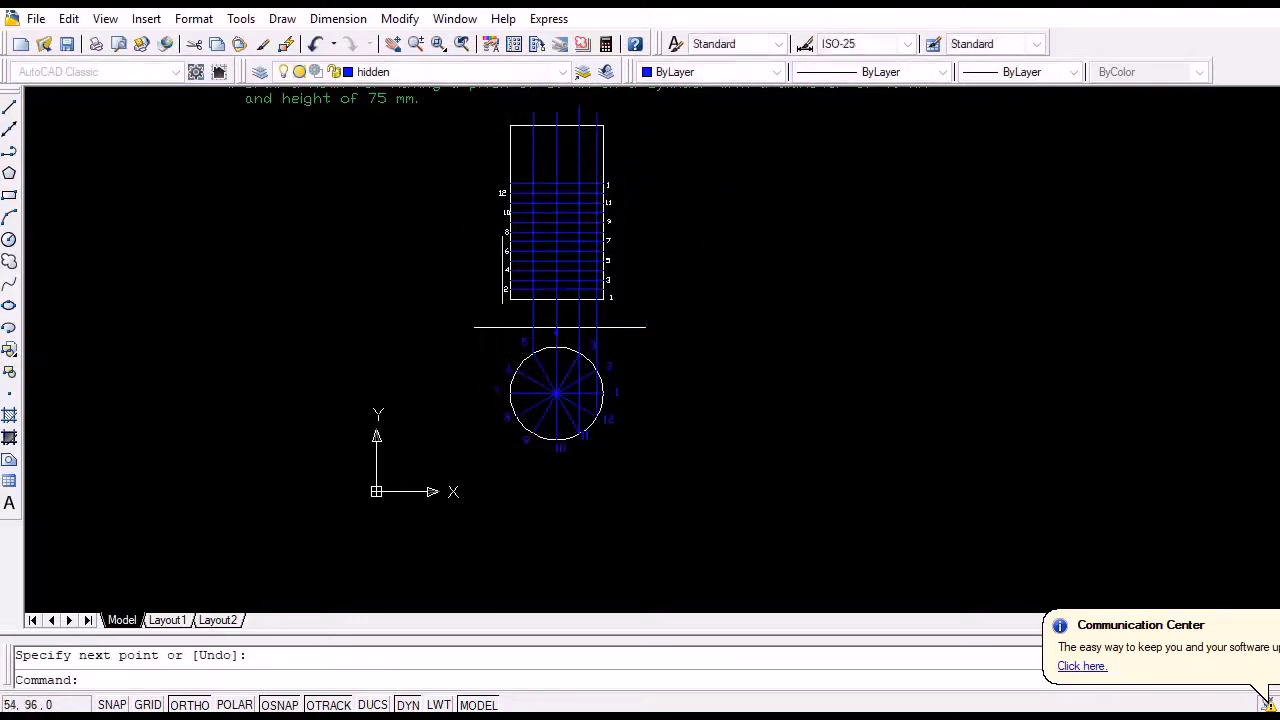
pyautogui.press('Return')
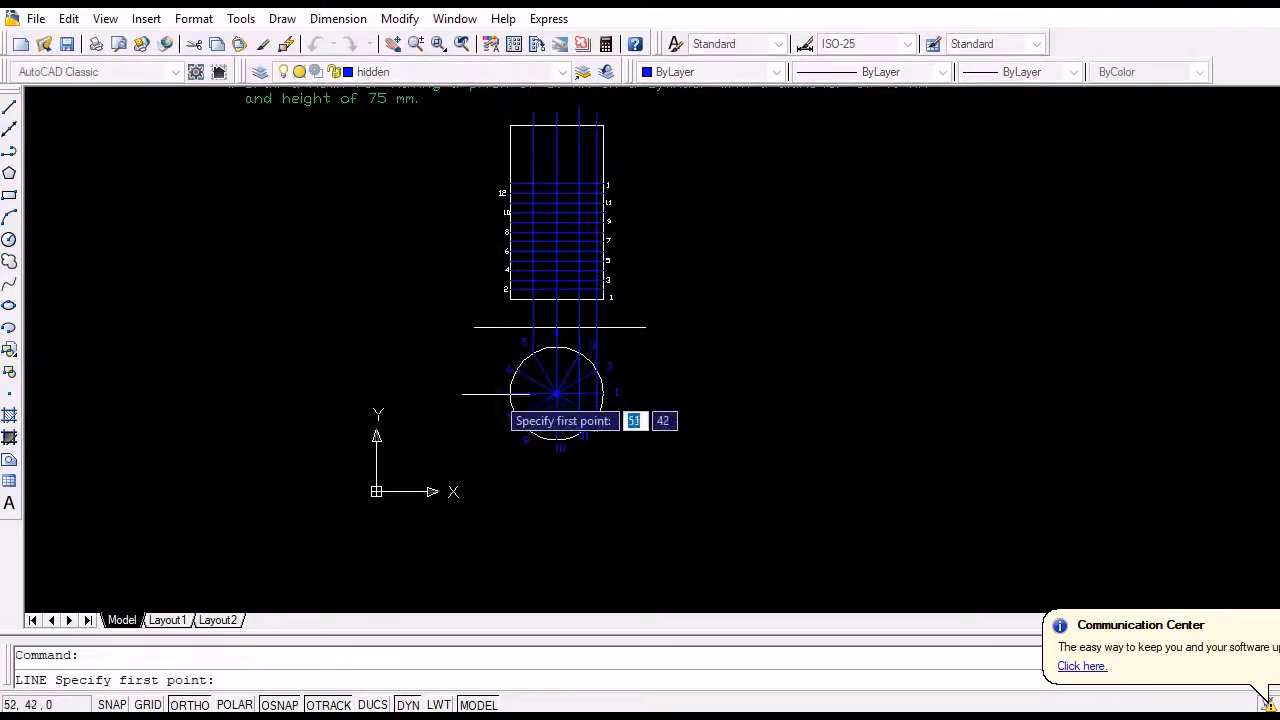
pyautogui.click(533, 434)
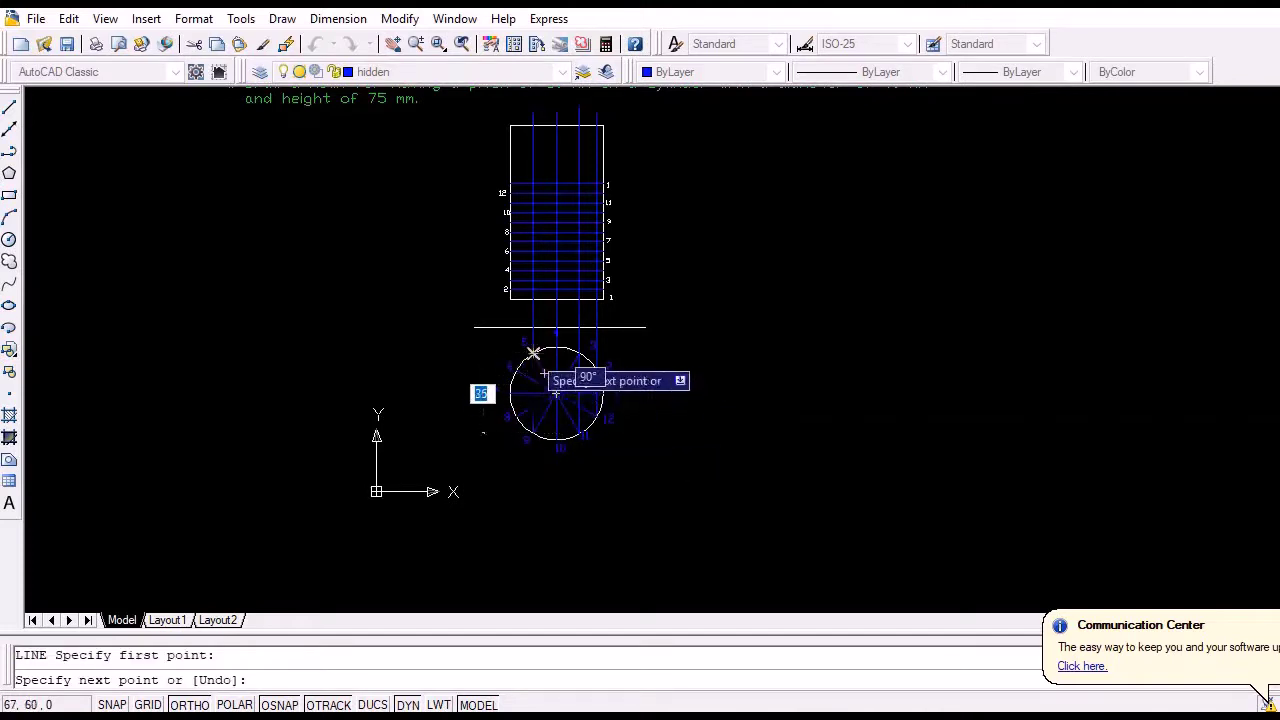
pyautogui.press('Return')
pyautogui.press('Return')
pyautogui.click(516, 416)
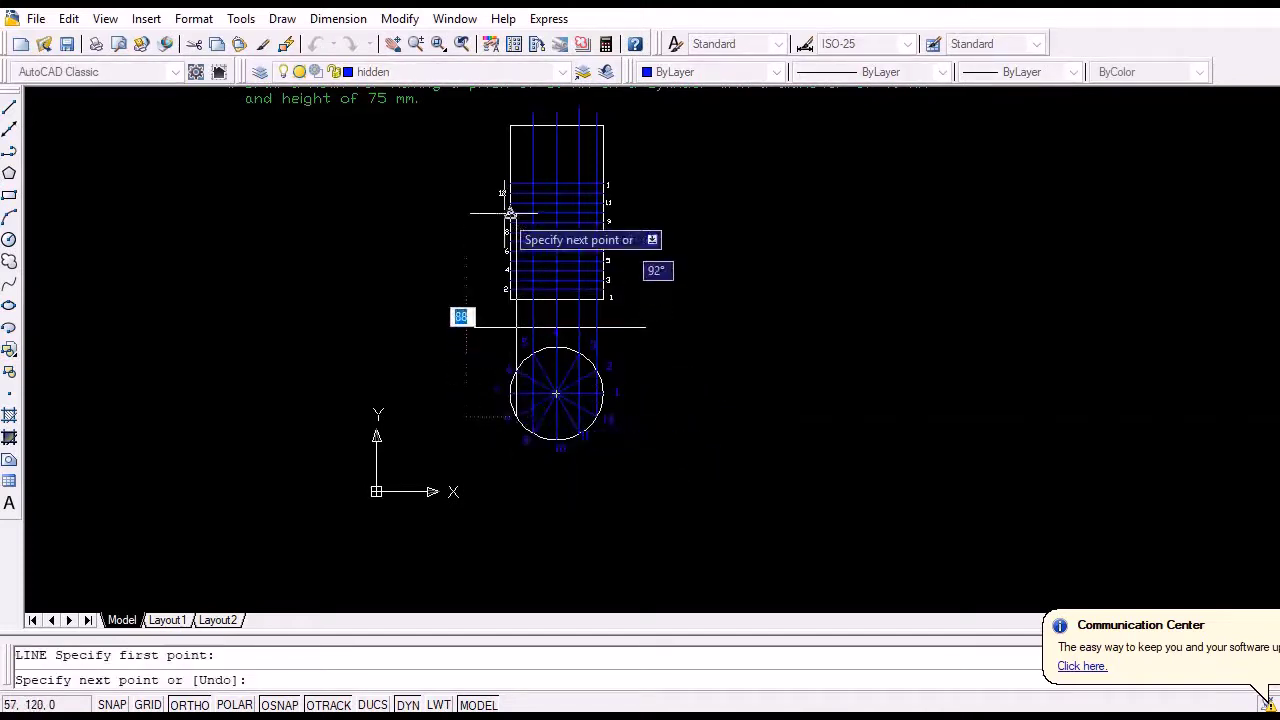
pyautogui.press('Escape')
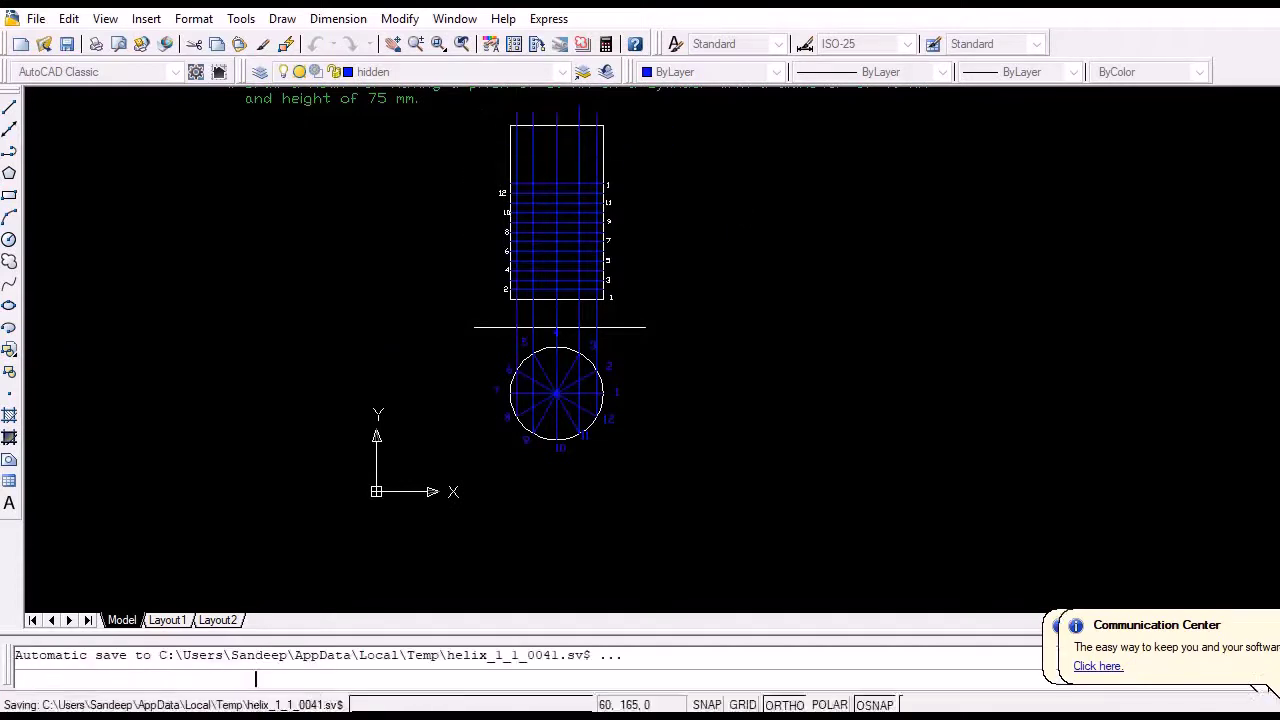
# - Pan and zoom to frame the elevation above the plan circle
pyautogui.scroll(2, 520, 232)
pyautogui.moveTo(523, 234); pyautogui.dragTo(523, 324, button='middle')
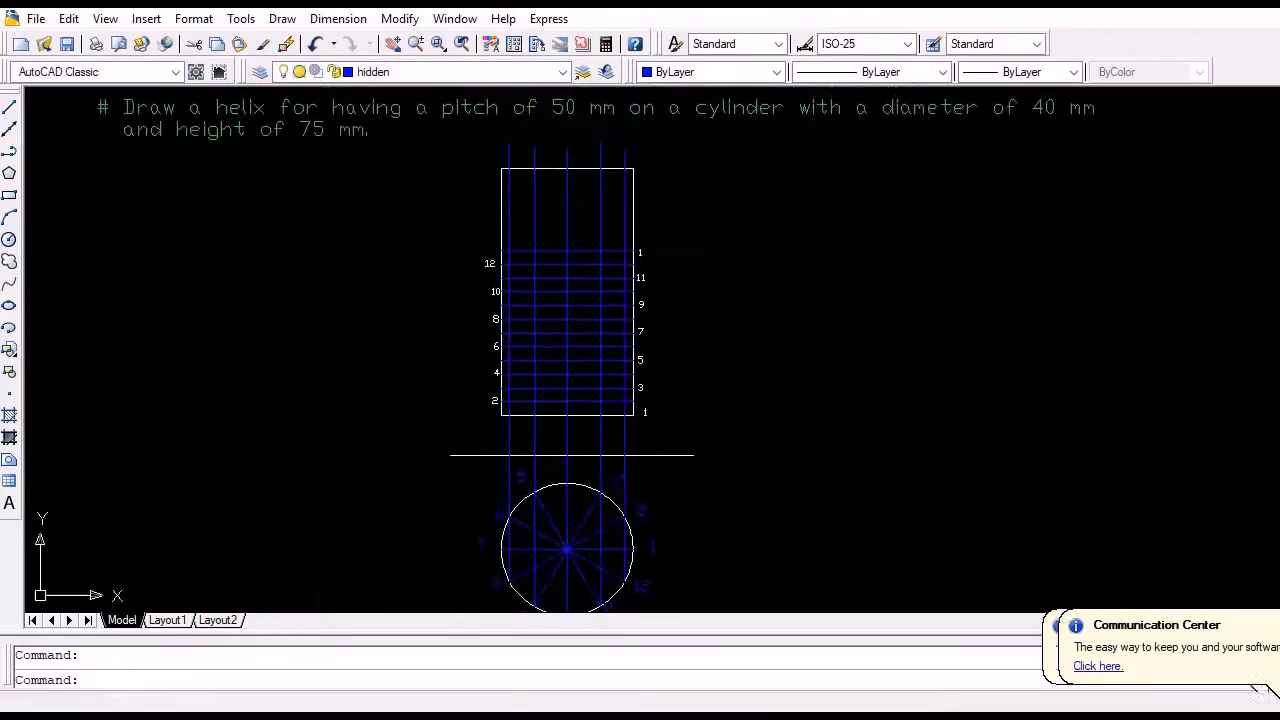
pyautogui.scroll(1, 468, 330)
pyautogui.scroll(-3, 446, 376)
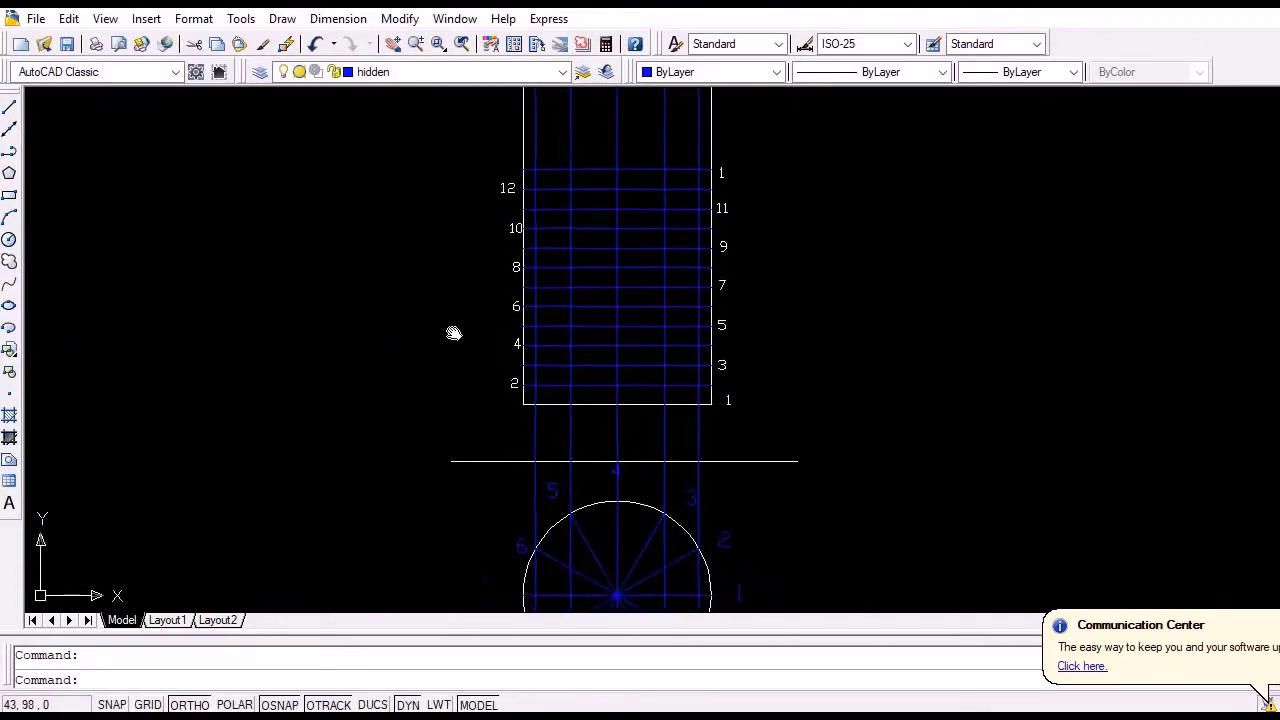
pyautogui.scroll(1, 420, 305)
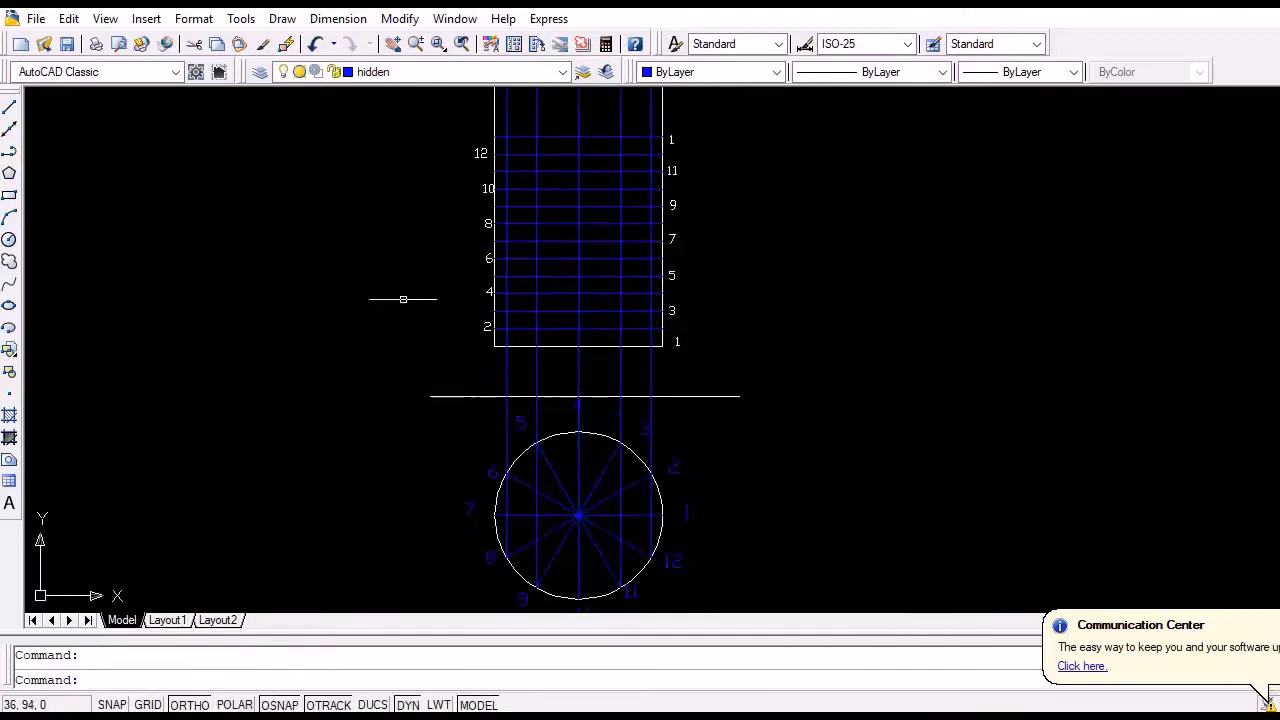
pyautogui.click(558, 75)
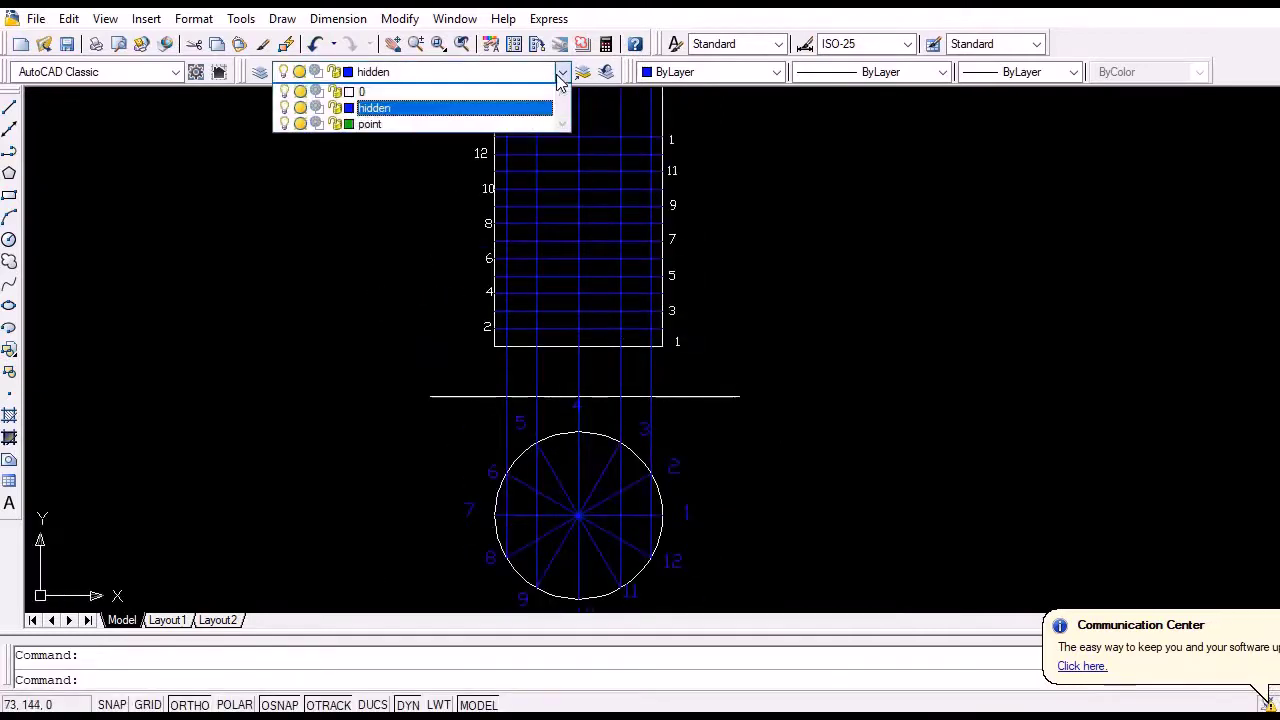
# - Make 'point' the current layer and place point markers at helix positions 1 to 3
pyautogui.click(515, 124)
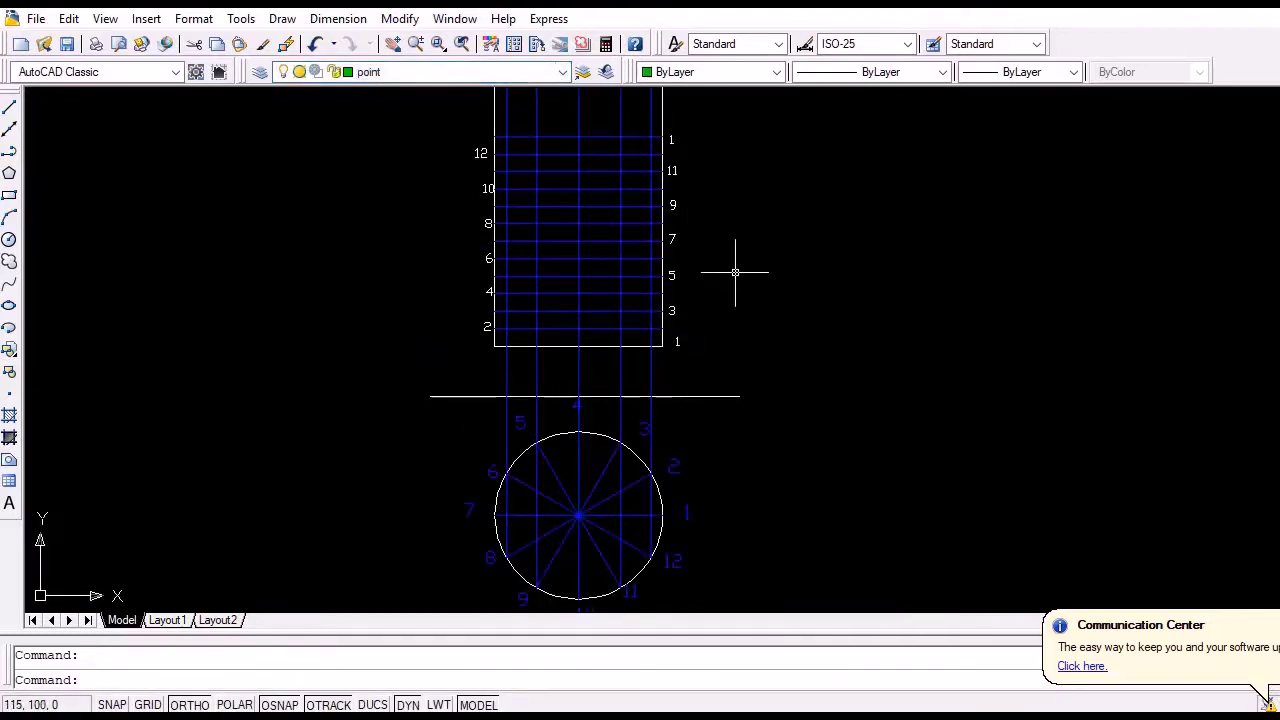
pyautogui.write('poin')
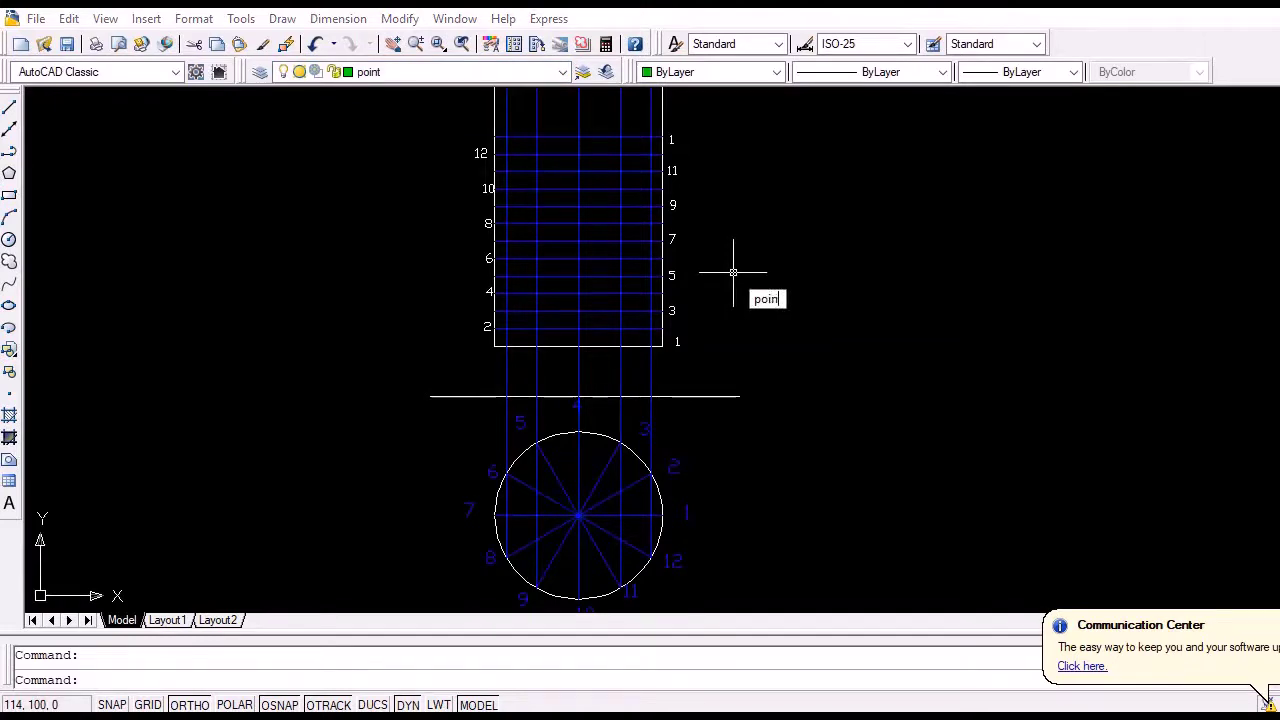
pyautogui.write('t')
pyautogui.press('Return')
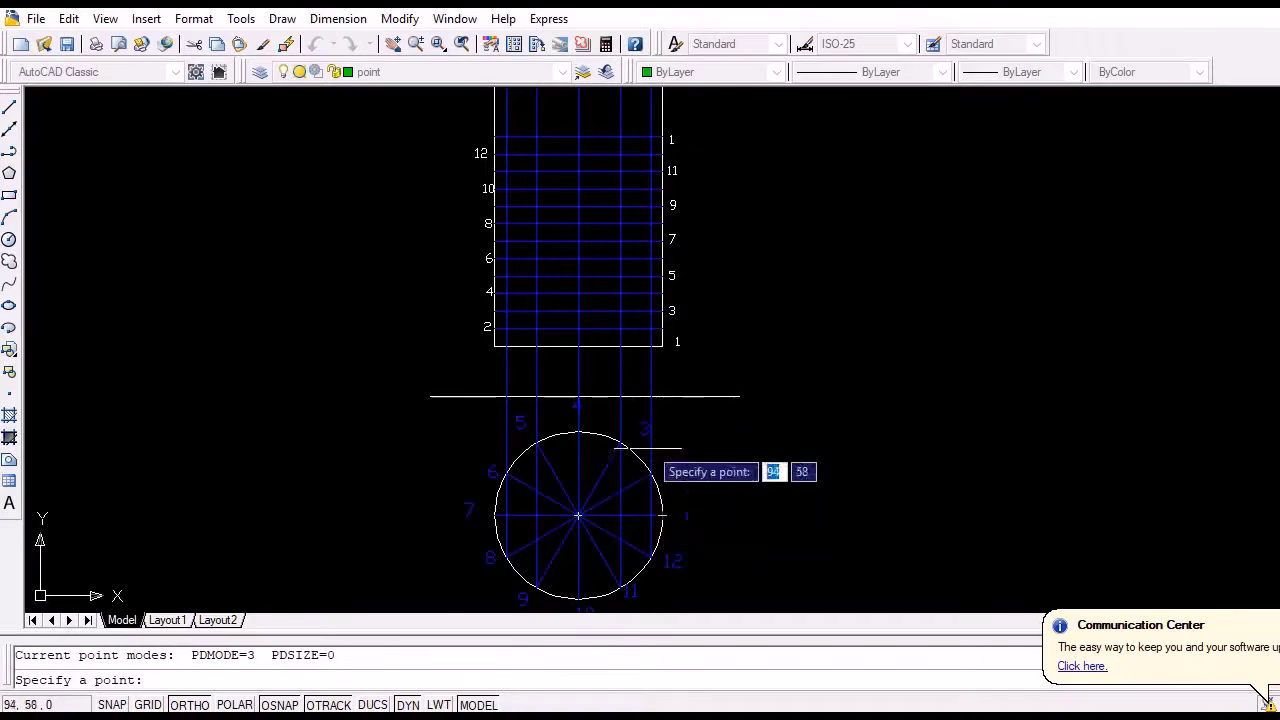
pyautogui.click(662, 346)
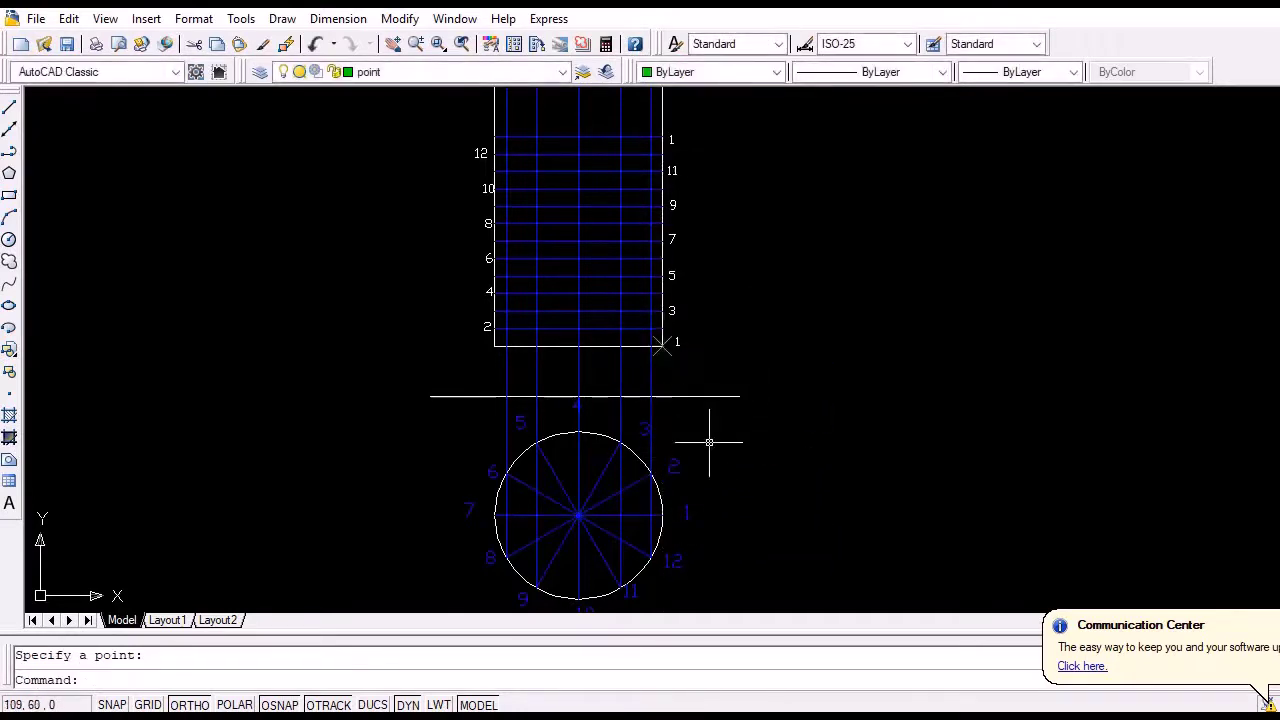
pyautogui.write('po')
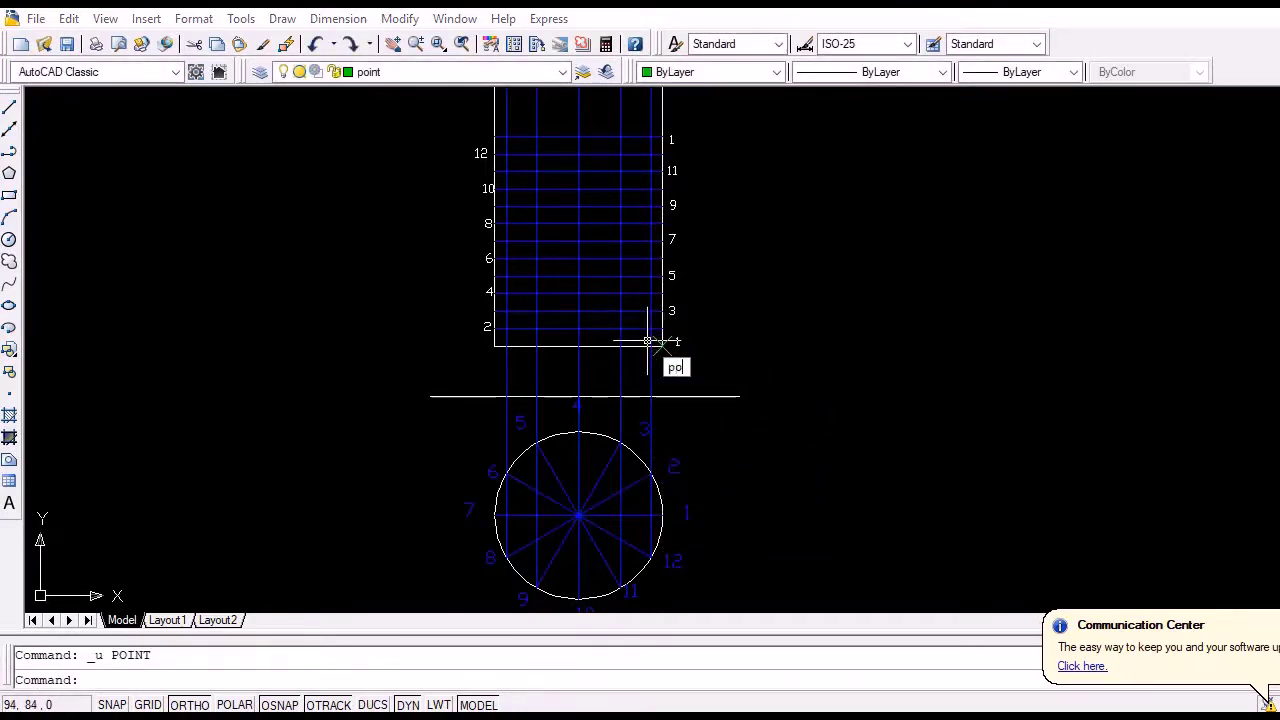
pyautogui.write('int')
pyautogui.press('Return')
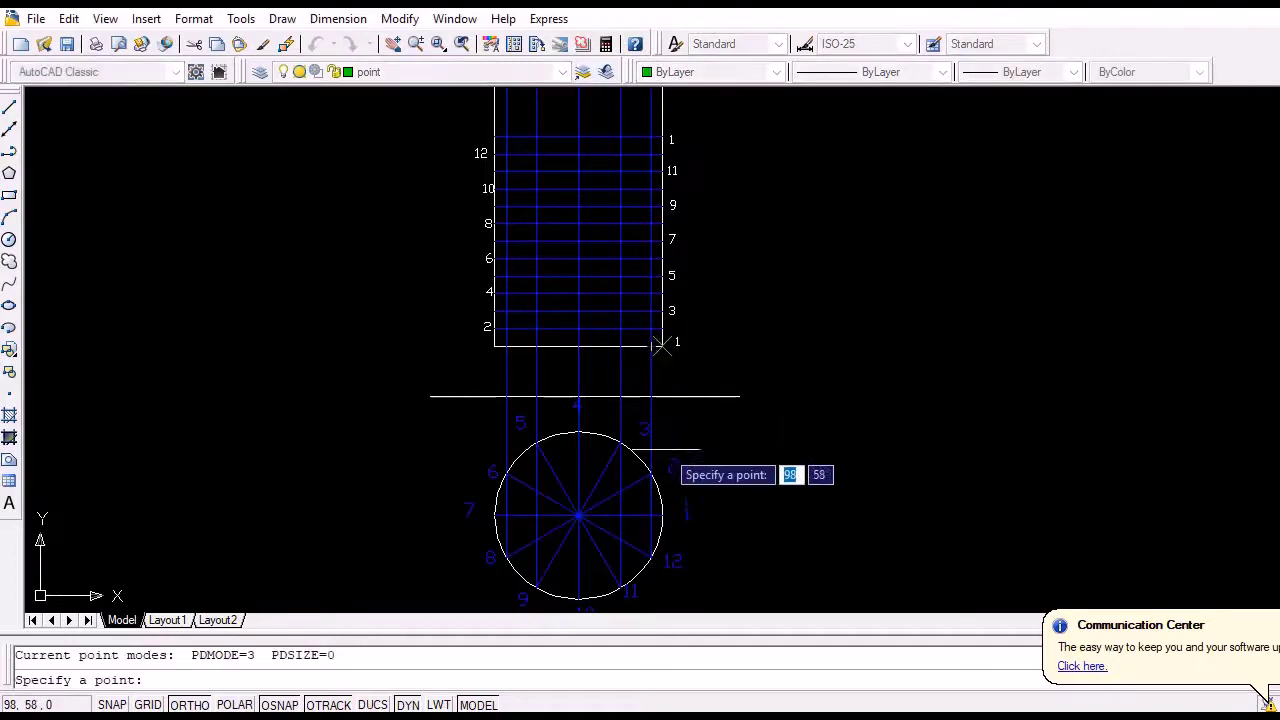
pyautogui.click(651, 473)
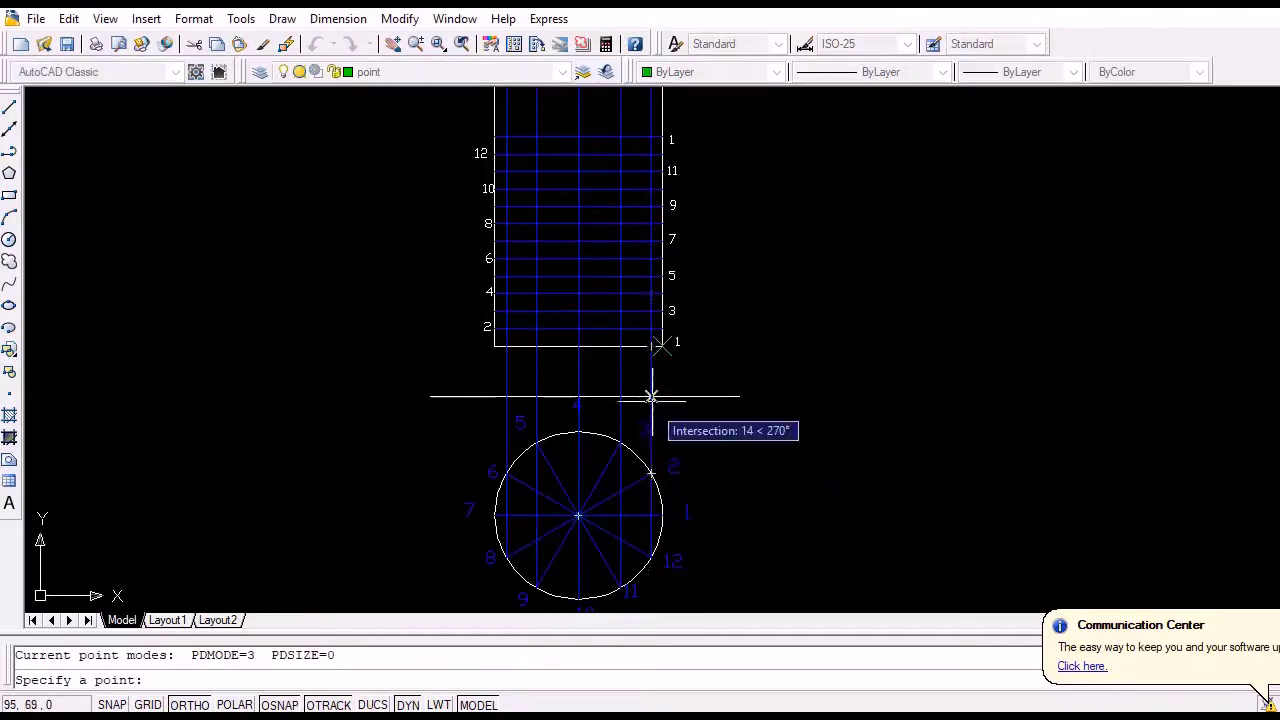
pyautogui.click(651, 329)
pyautogui.press('Return')
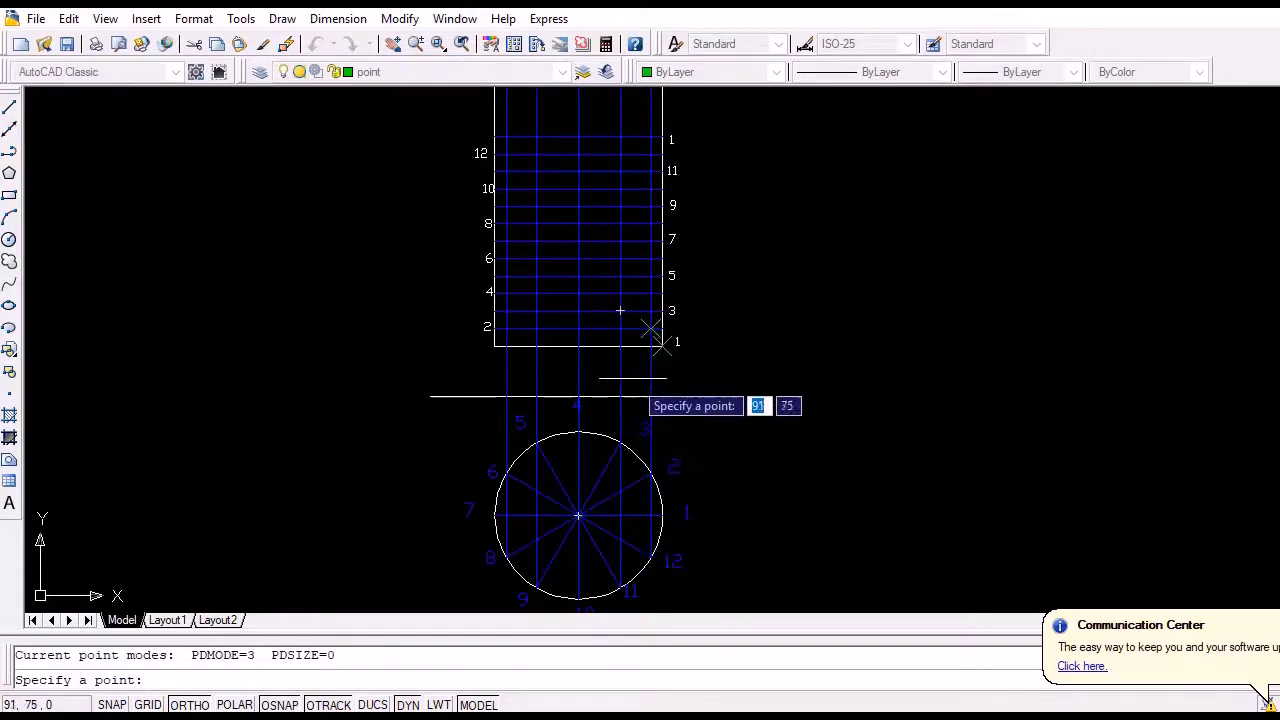
# - Place point markers at the helix intersections climbing to the elevation's left edge
pyautogui.click(620, 309)
pyautogui.press('Return')
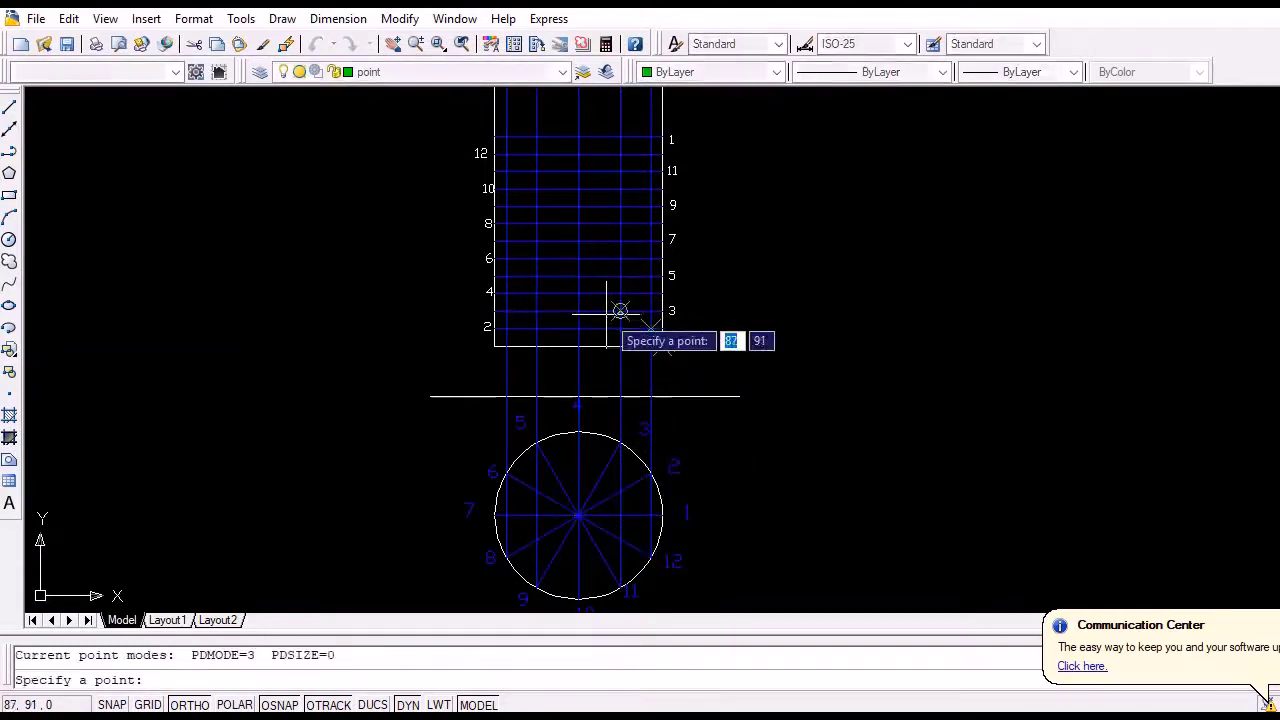
pyautogui.click(588, 296)
pyautogui.press('Return')
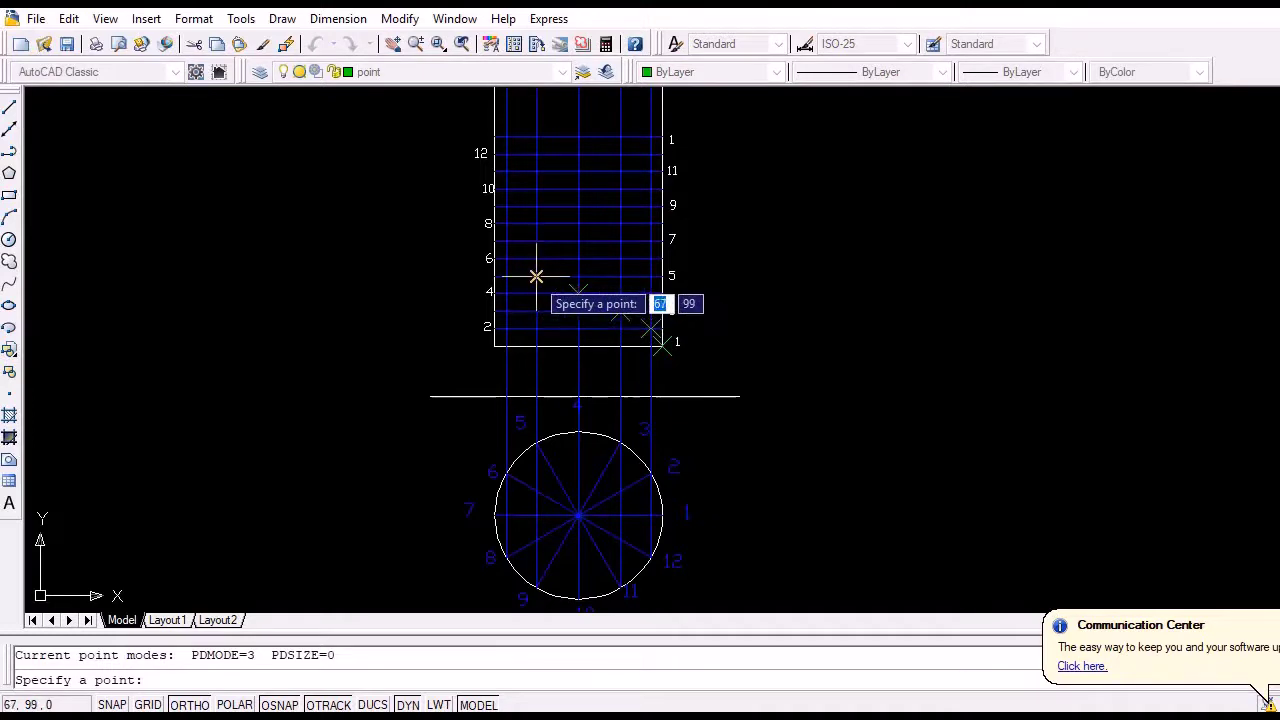
pyautogui.click(536, 276)
pyautogui.press('Return')
pyautogui.click(506, 258)
pyautogui.press('Return')
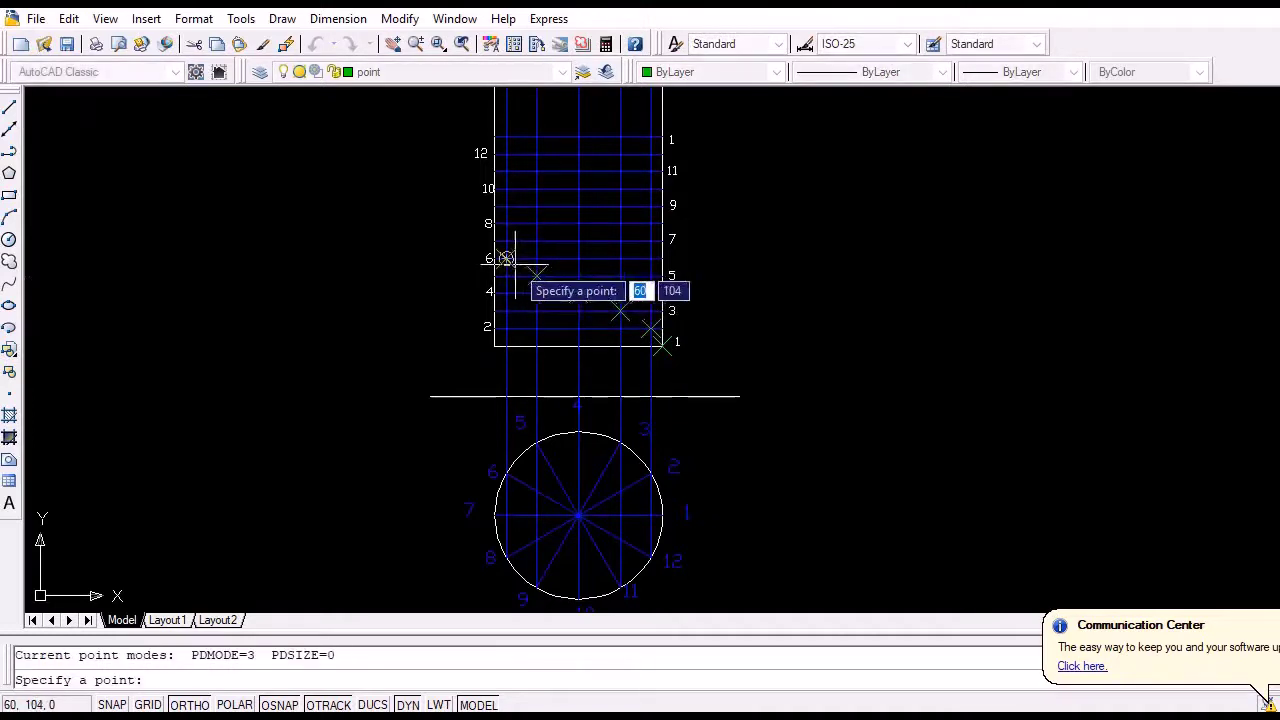
pyautogui.click(494, 241)
pyautogui.press('Return')
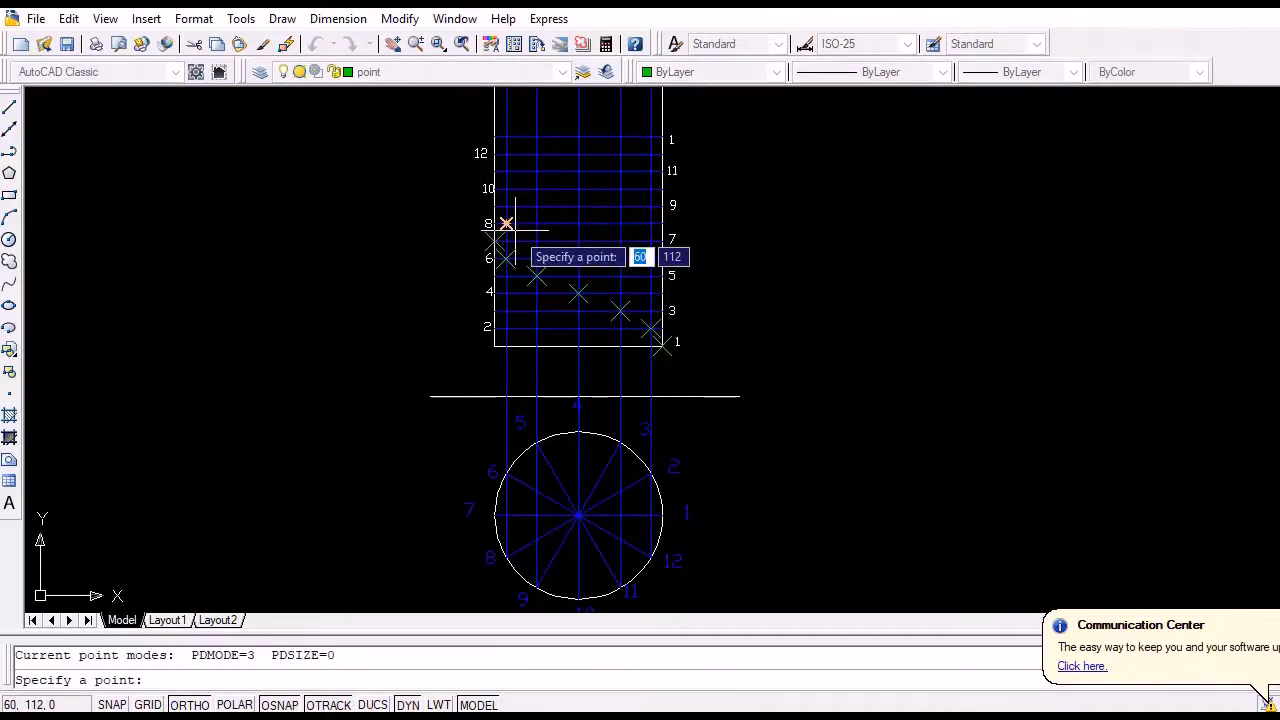
pyautogui.click(512, 229)
pyautogui.press('Return')
# - Place point markers along the rising half up to the top-right corner
pyautogui.click(536, 206)
pyautogui.press('Return')
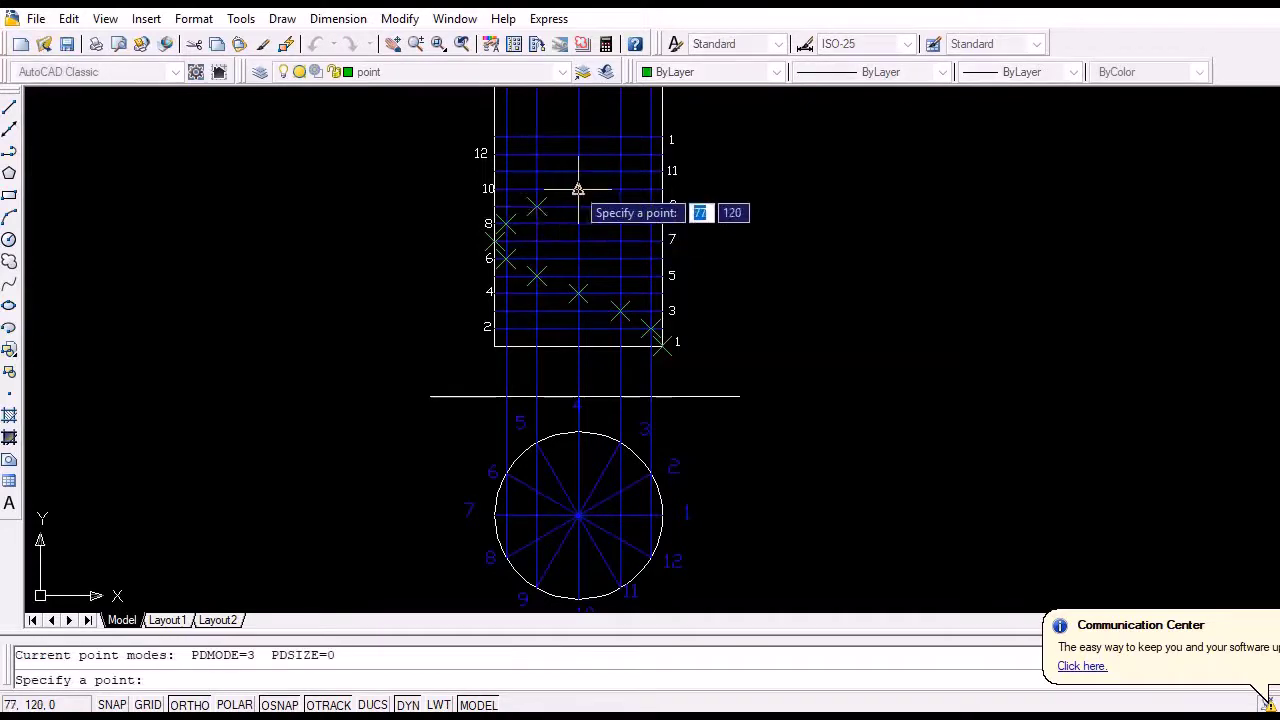
pyautogui.click(578, 189)
pyautogui.press('Return')
pyautogui.click(620, 170)
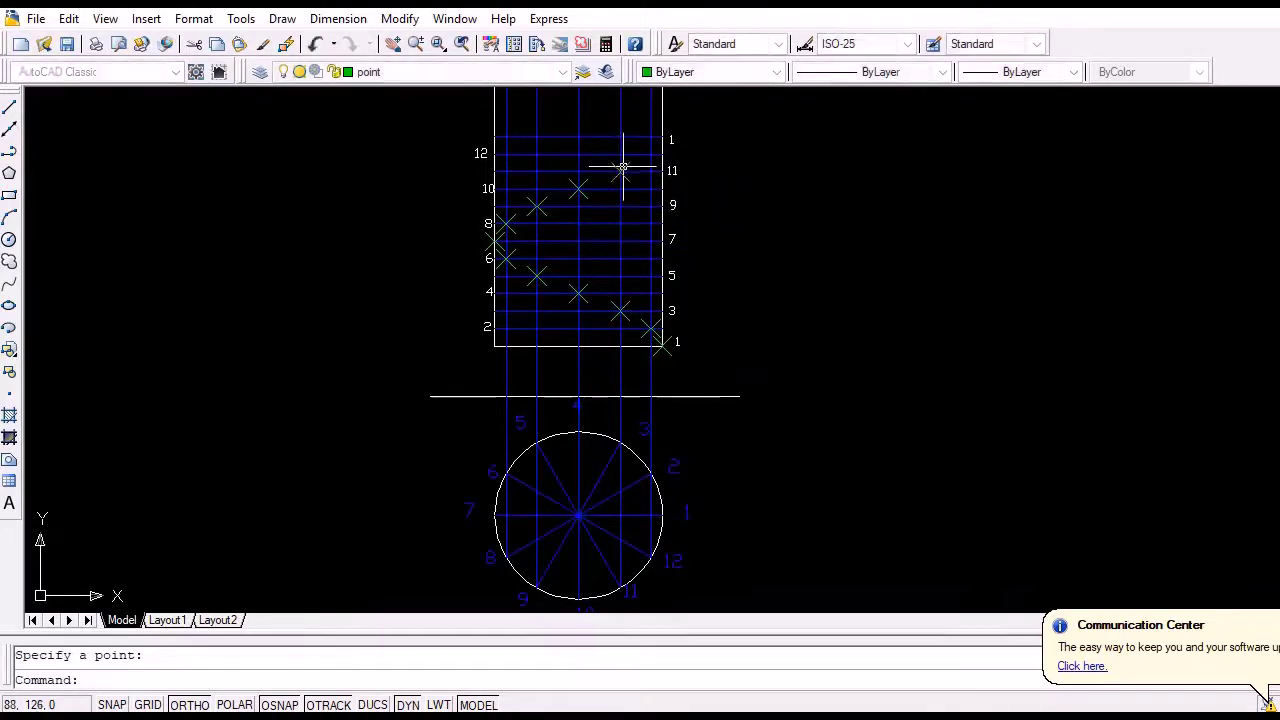
pyautogui.press('Return')
pyautogui.click(651, 154)
pyautogui.press('Return')
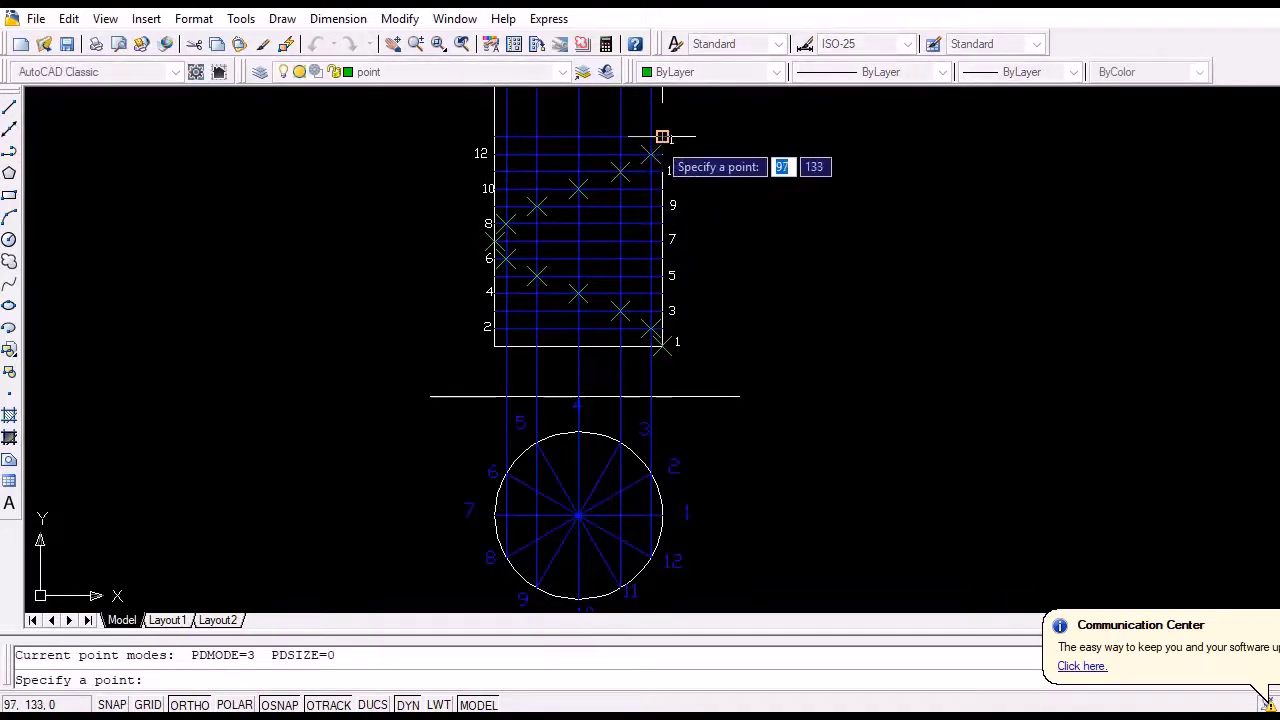
pyautogui.click(662, 136)
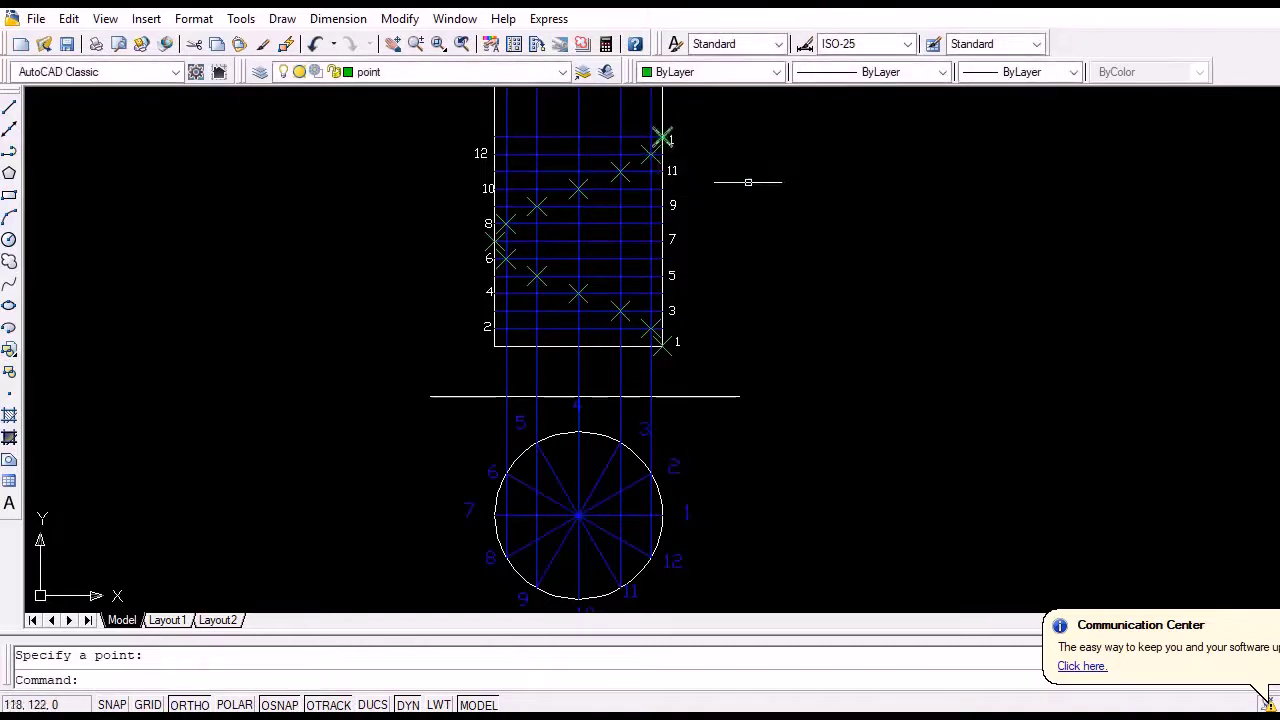
pyautogui.write('s')
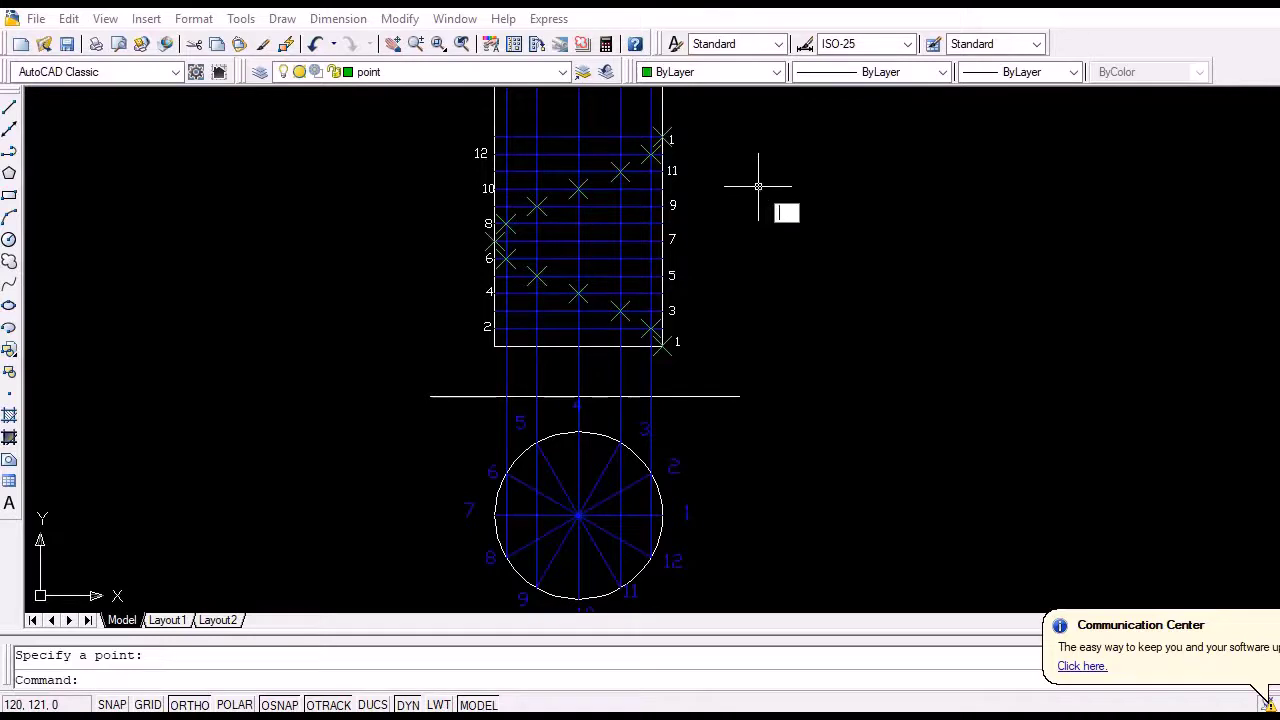
pyautogui.click(560, 74)
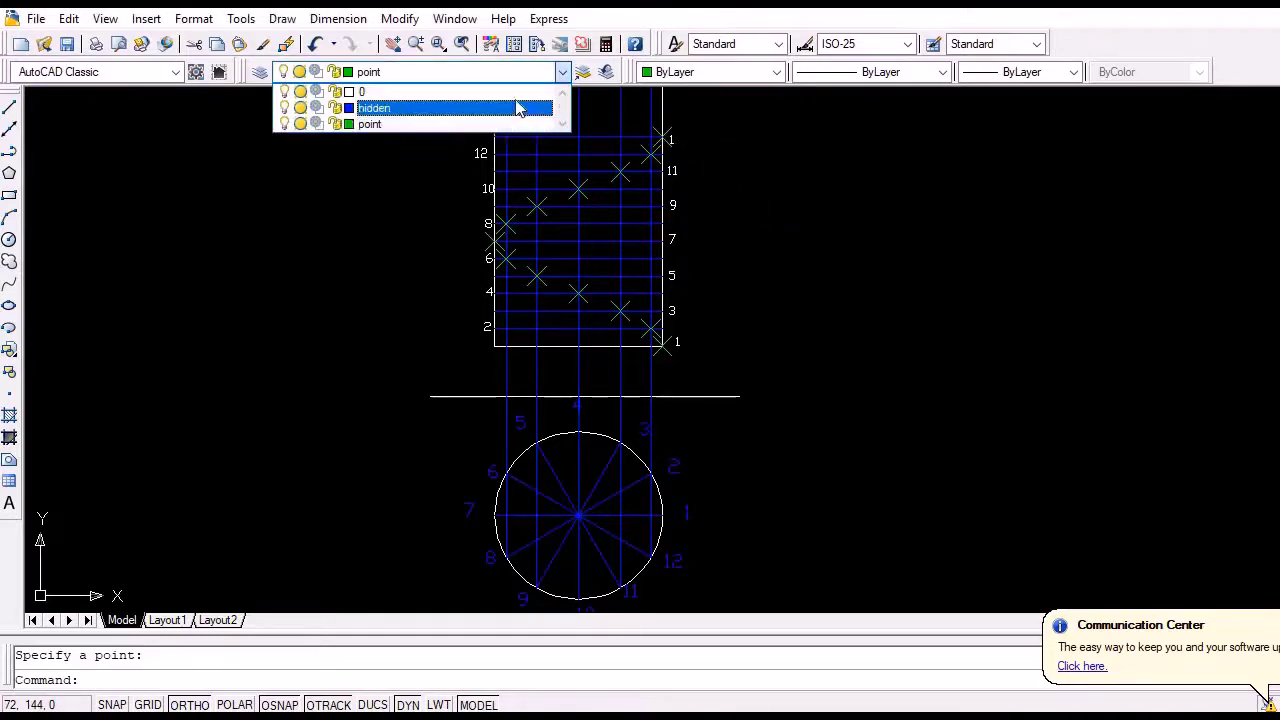
# - Make layer 0 current and draw a spline through markers 1, 2 and 3 with default tangents
pyautogui.click(515, 91)
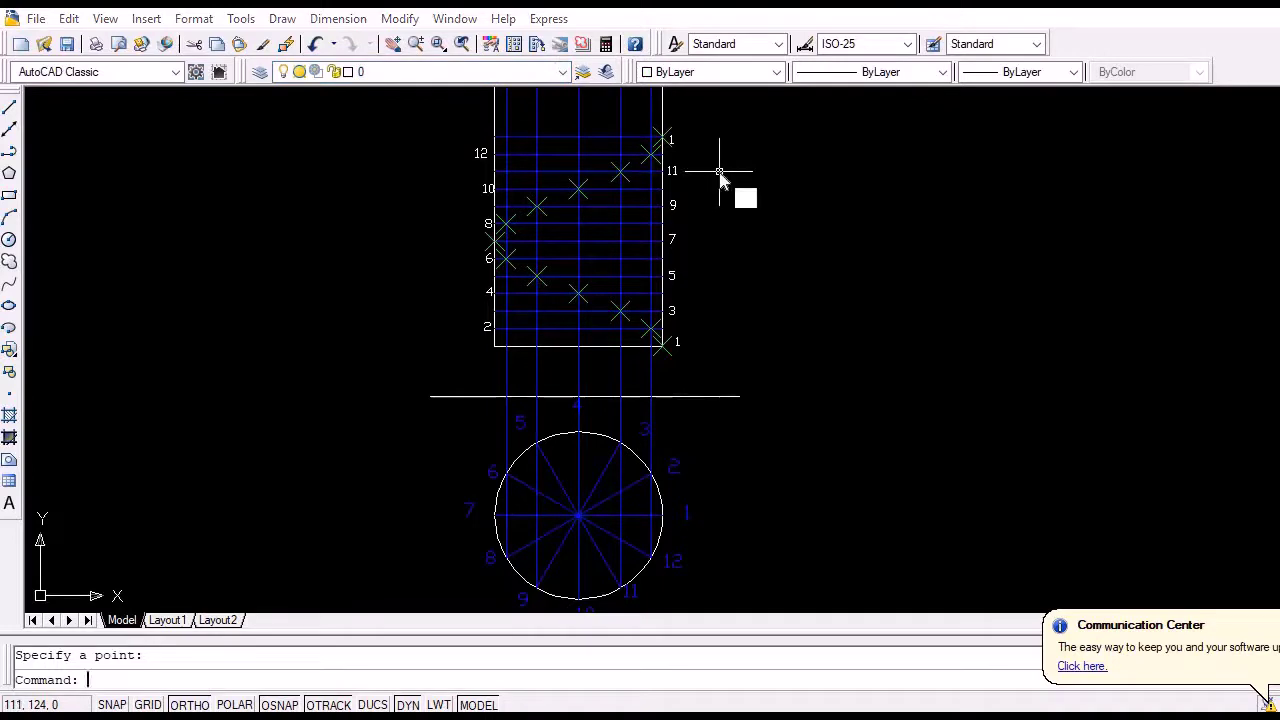
pyautogui.press('Return')
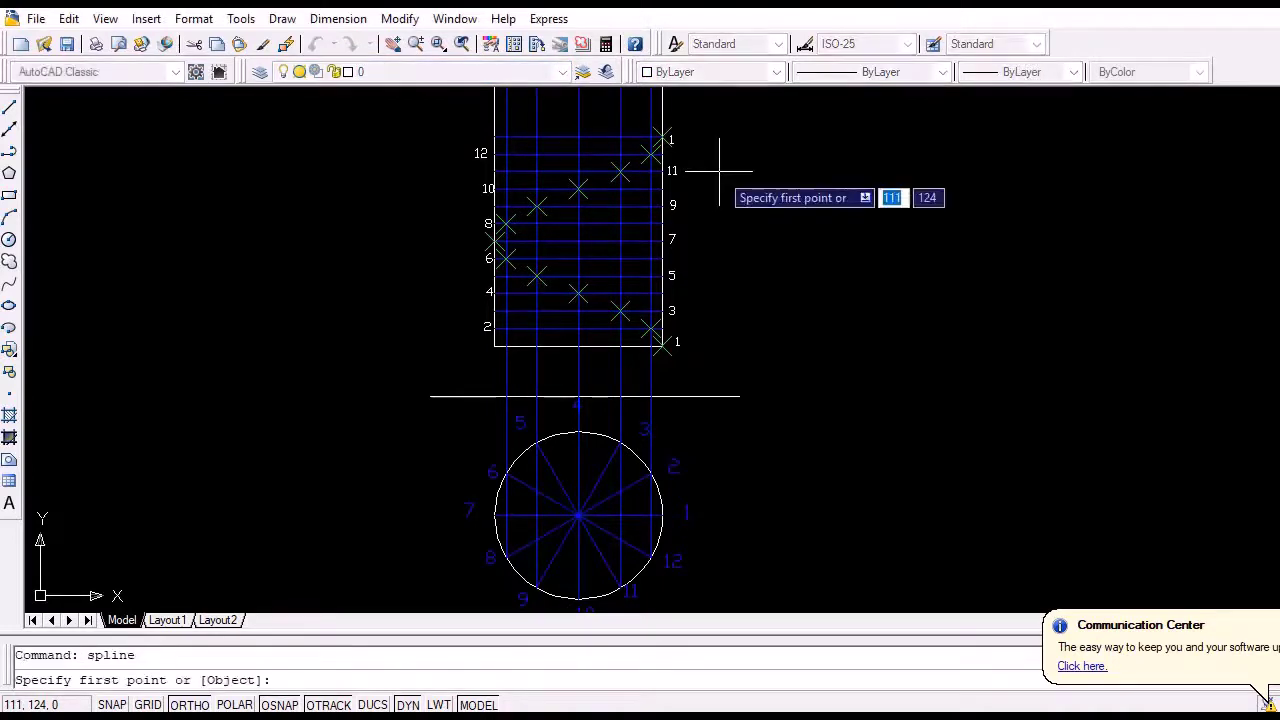
pyautogui.scroll(3, 643, 343)
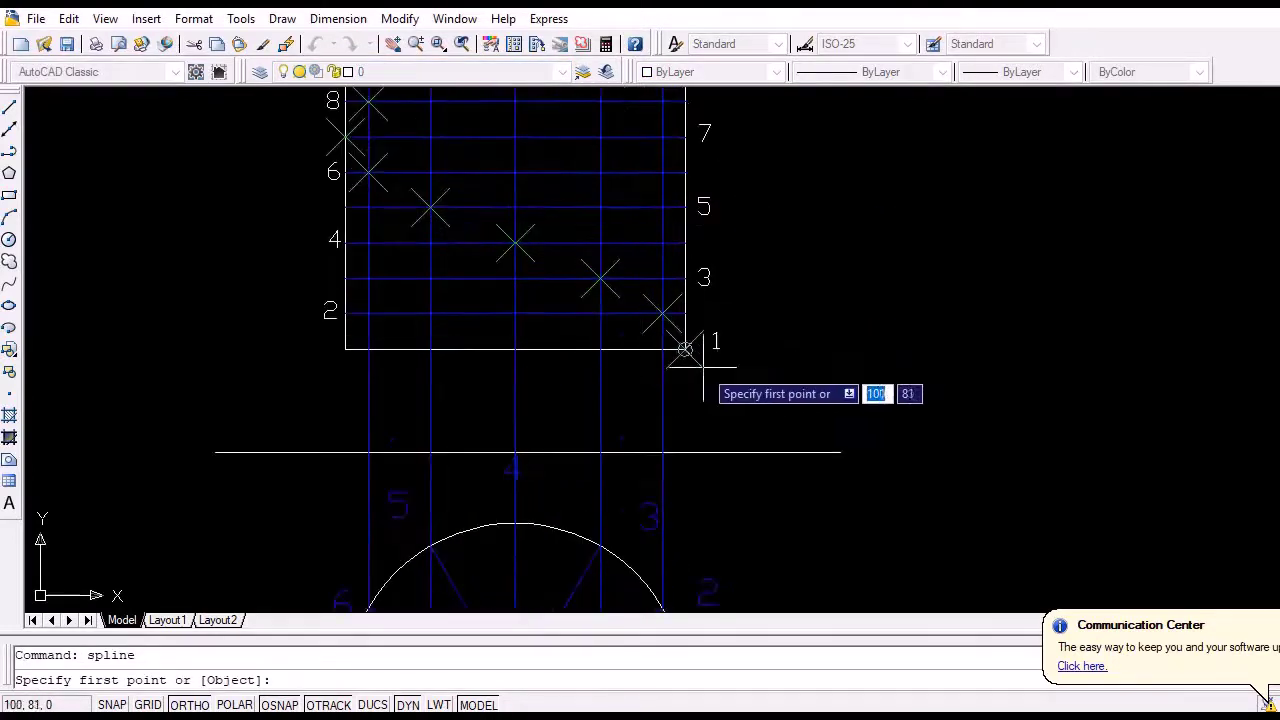
pyautogui.click(685, 345)
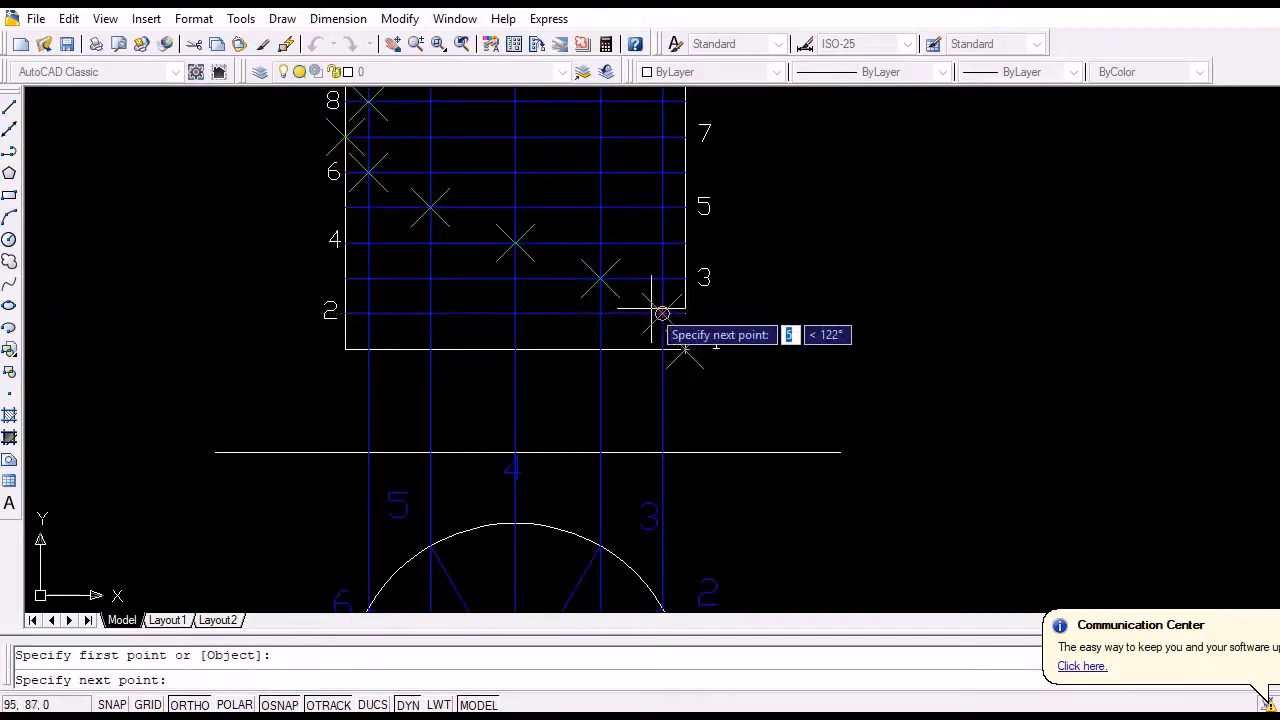
pyautogui.click(662, 314)
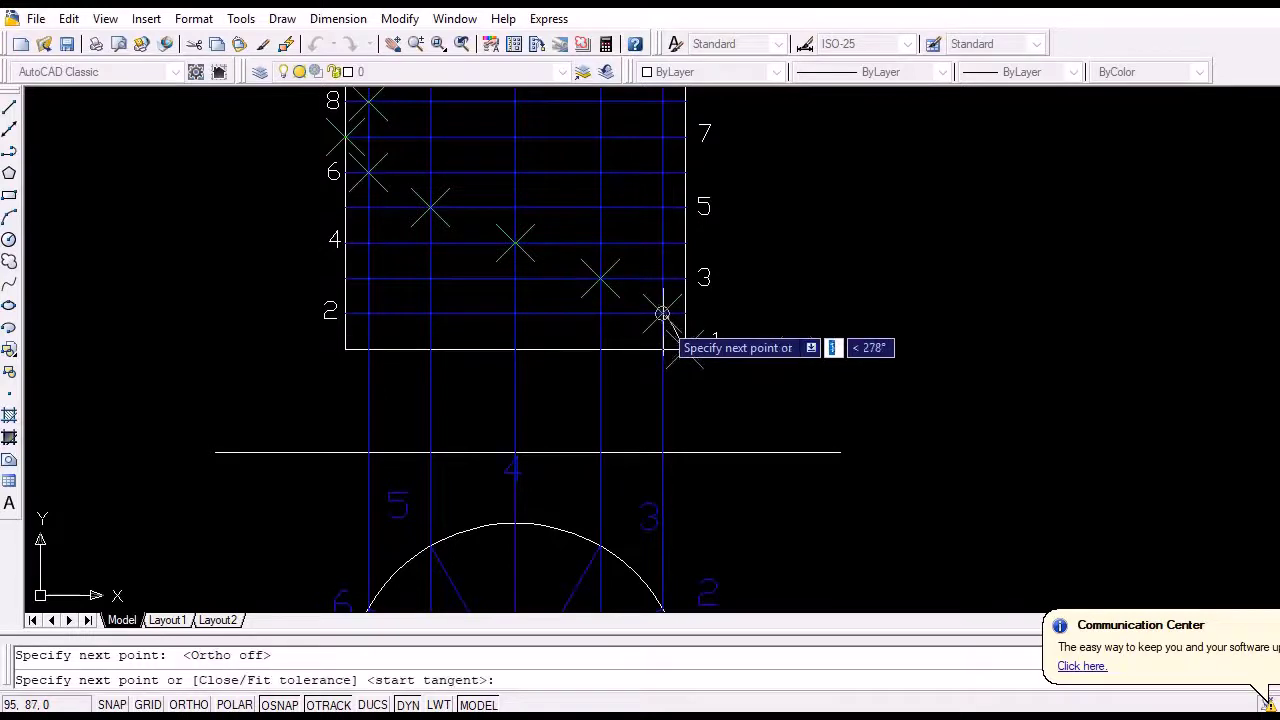
pyautogui.rightClick(600, 278)
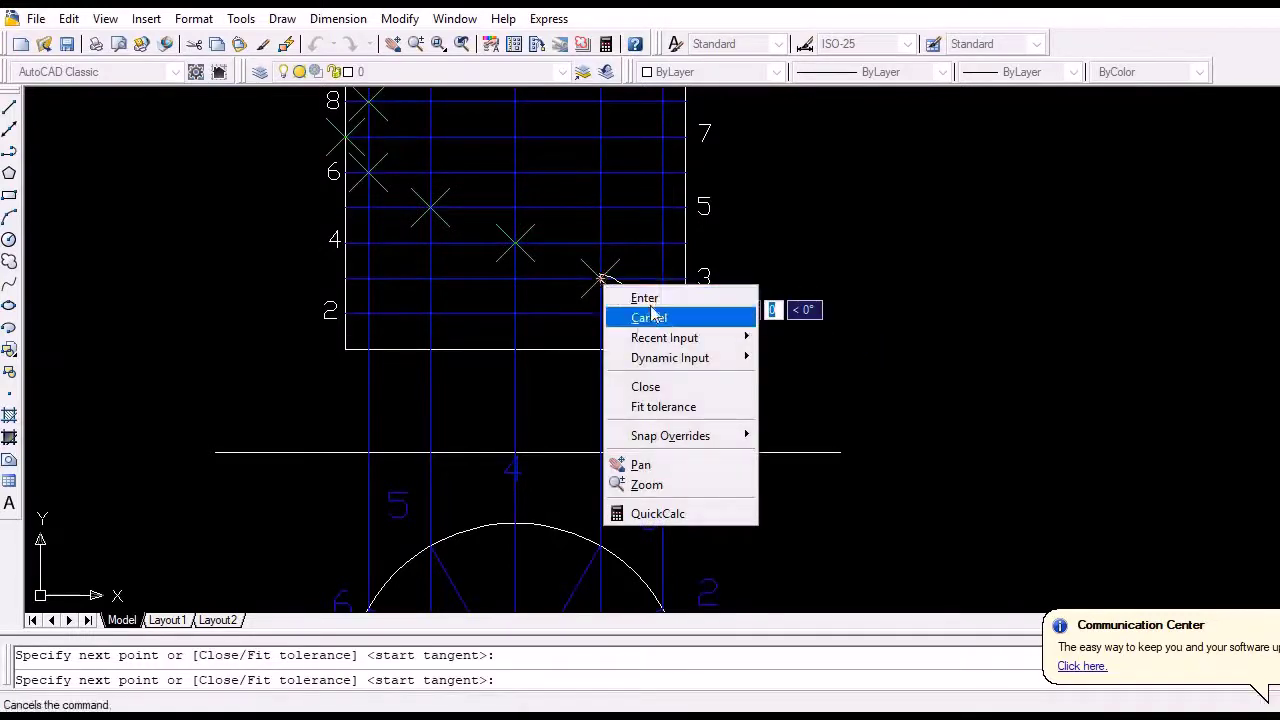
pyautogui.click(640, 297)
pyautogui.click(765, 278)
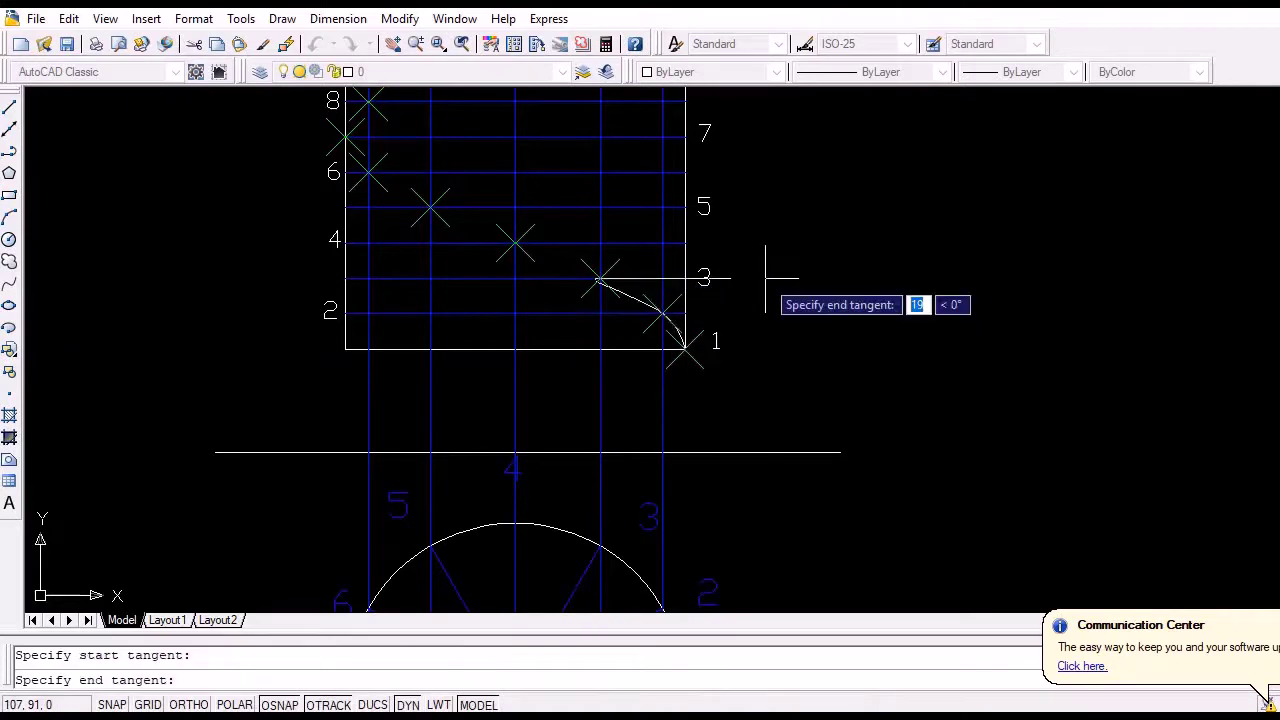
pyautogui.click(765, 278)
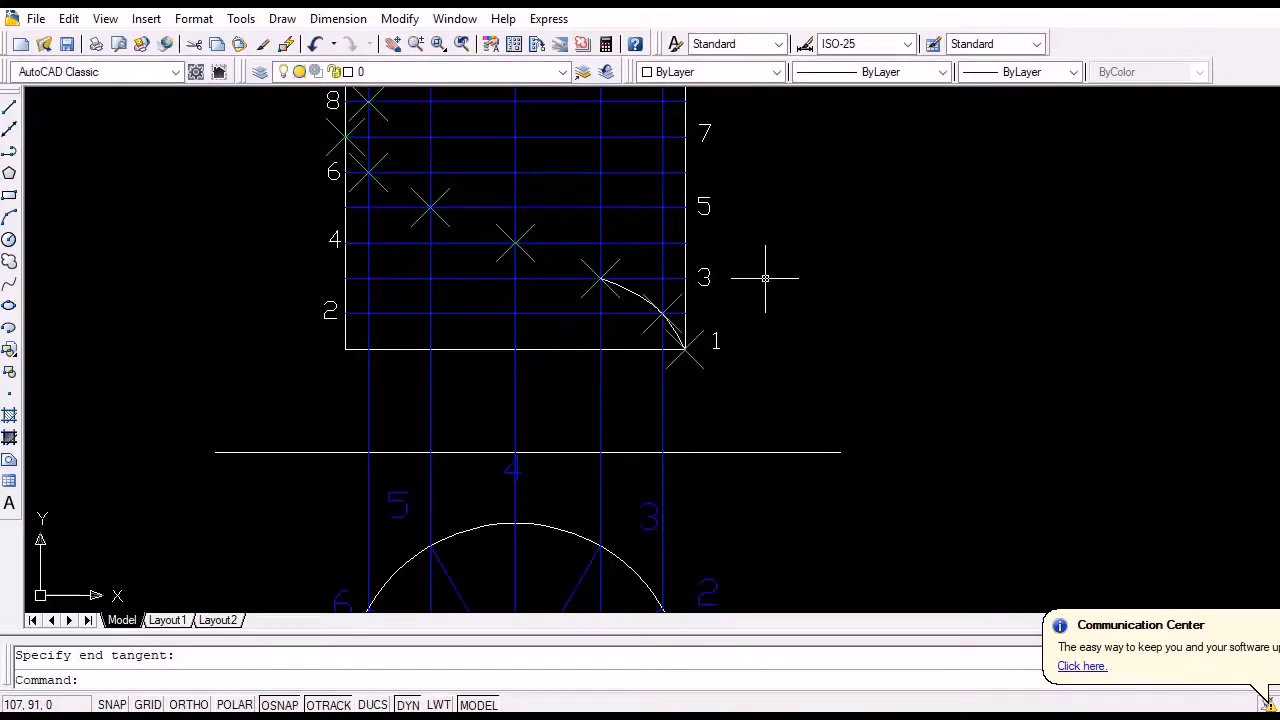
pyautogui.press('Return')
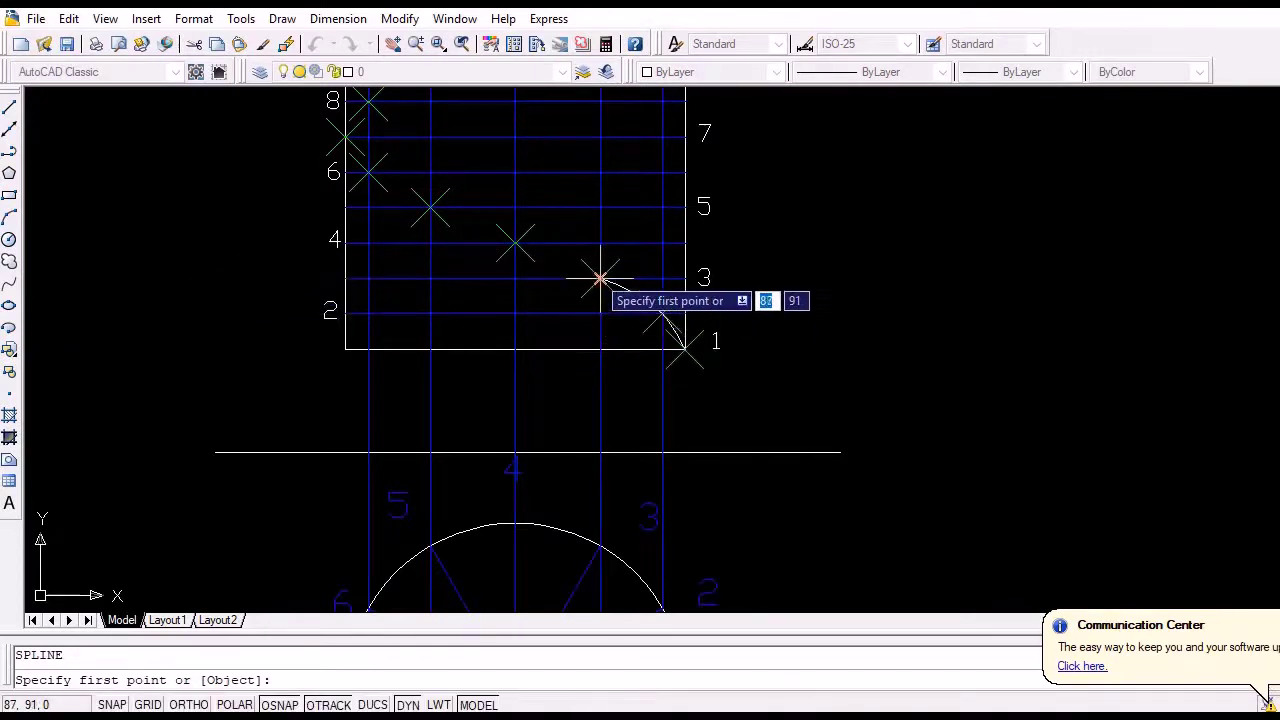
# - Draw a spline from marker 3 through markers 4, 5 and 6 to marker 7 on the left edge
pyautogui.click(600, 278)
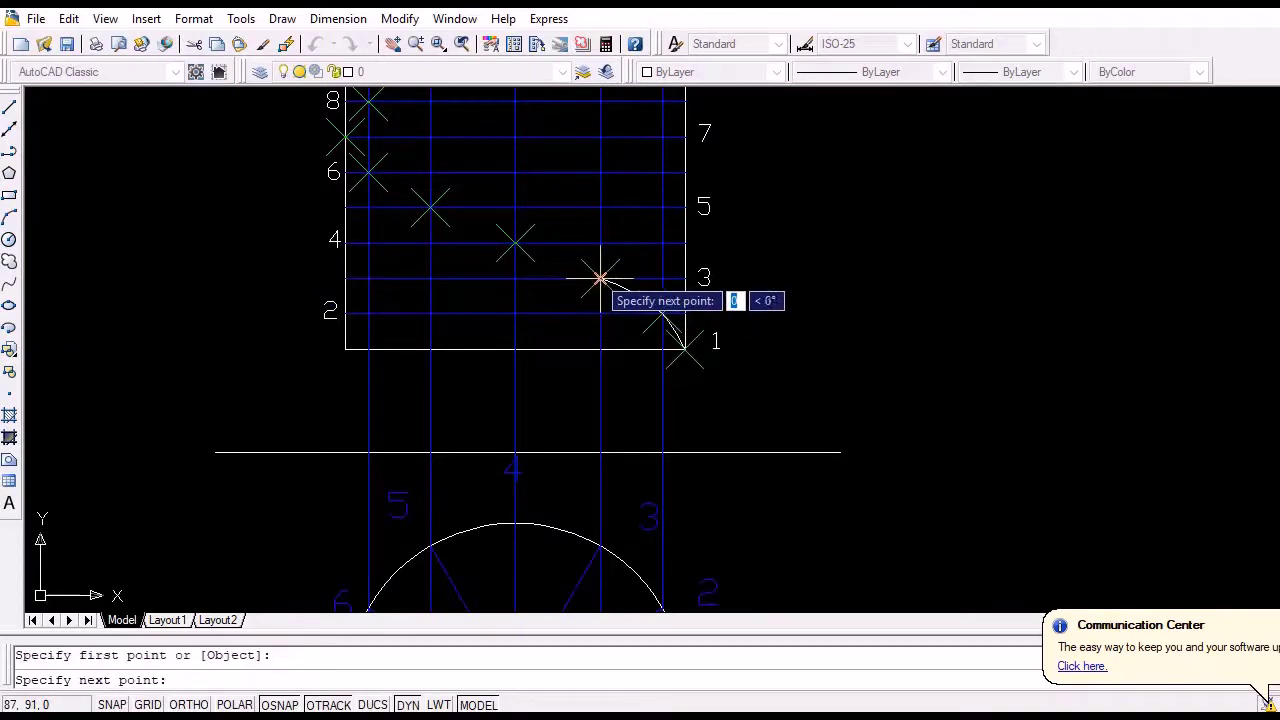
pyautogui.click(515, 243)
pyautogui.click(430, 210)
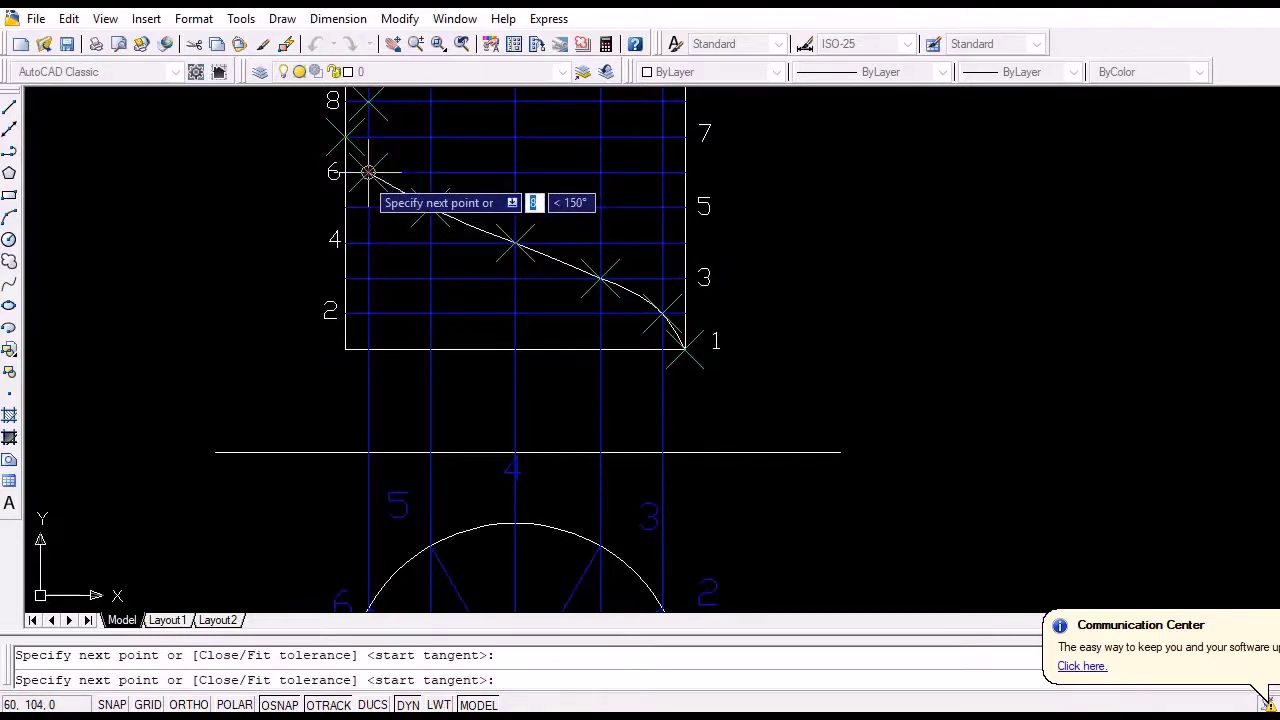
pyautogui.click(368, 172)
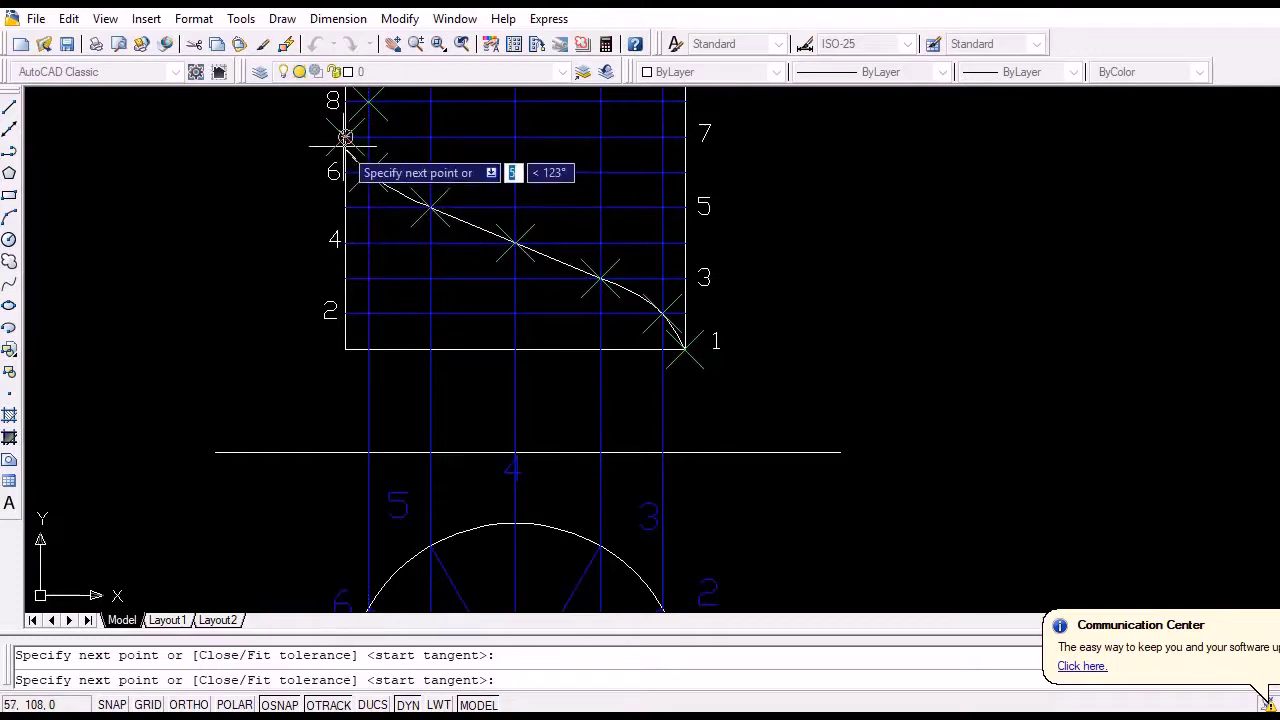
pyautogui.rightClick(345, 140)
pyautogui.click(378, 160)
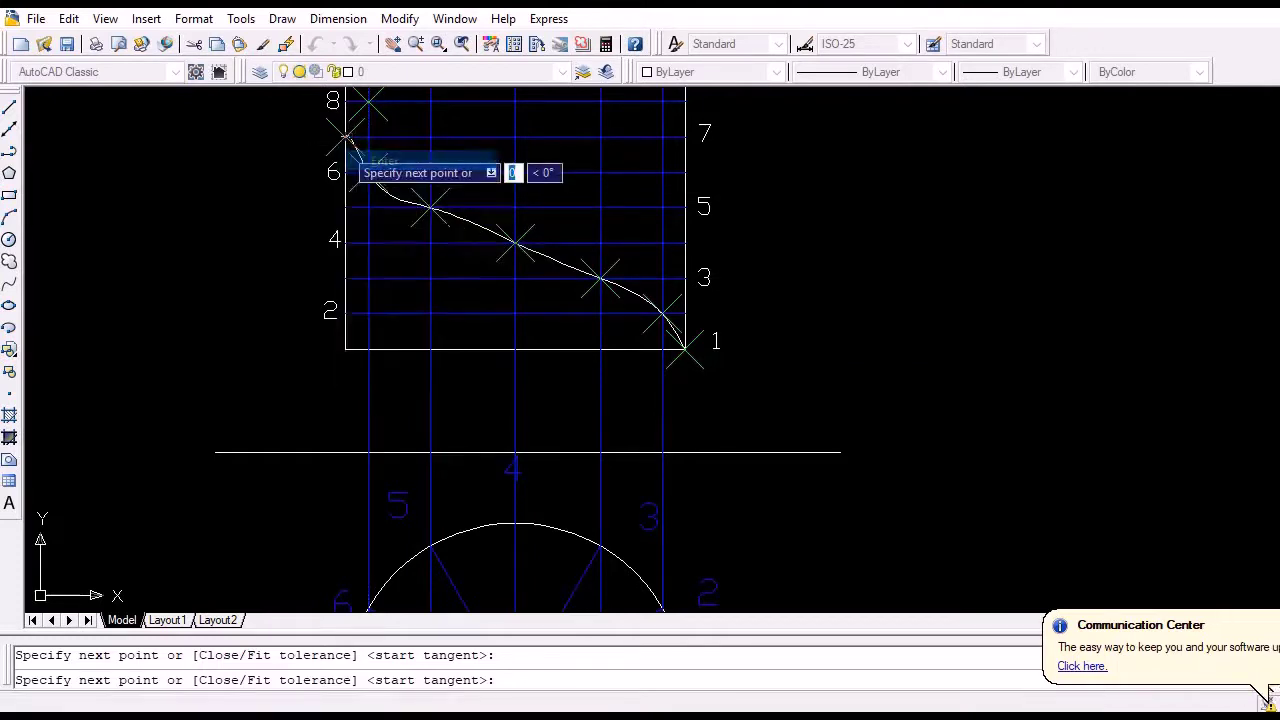
pyautogui.click(395, 183)
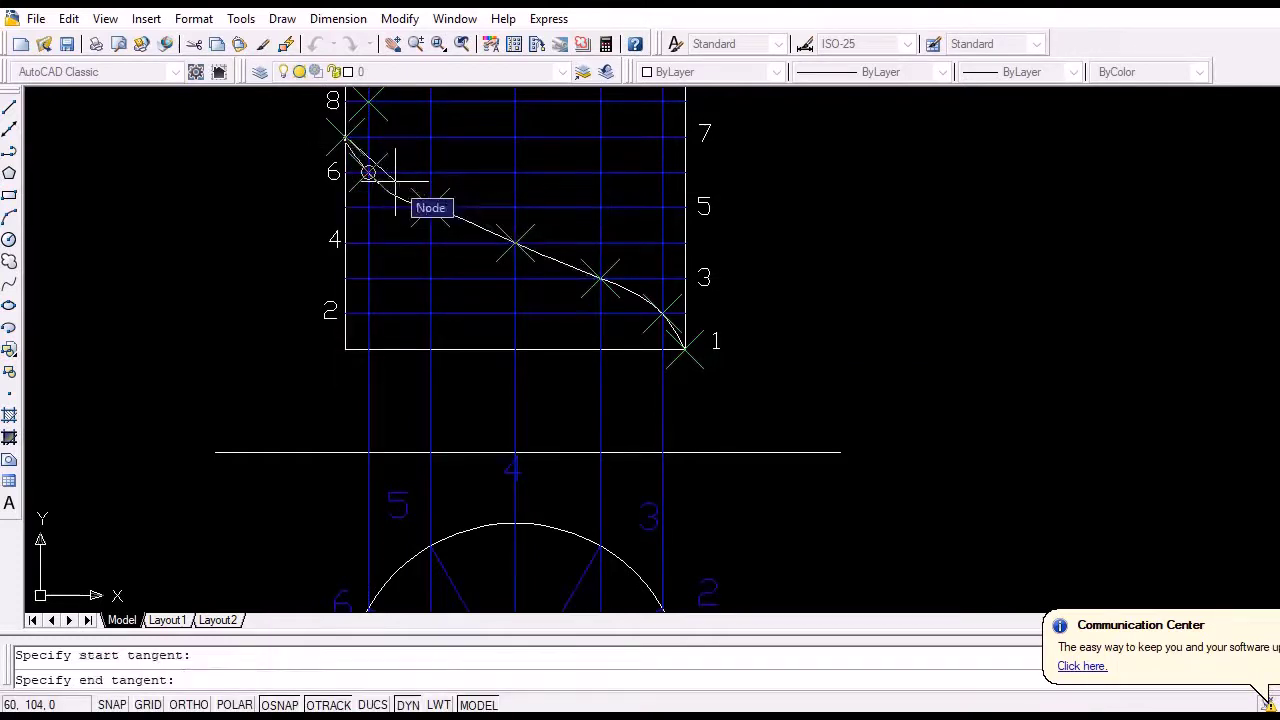
pyautogui.click(395, 183)
pyautogui.moveTo(437, 149); pyautogui.dragTo(423, 311, button='middle')
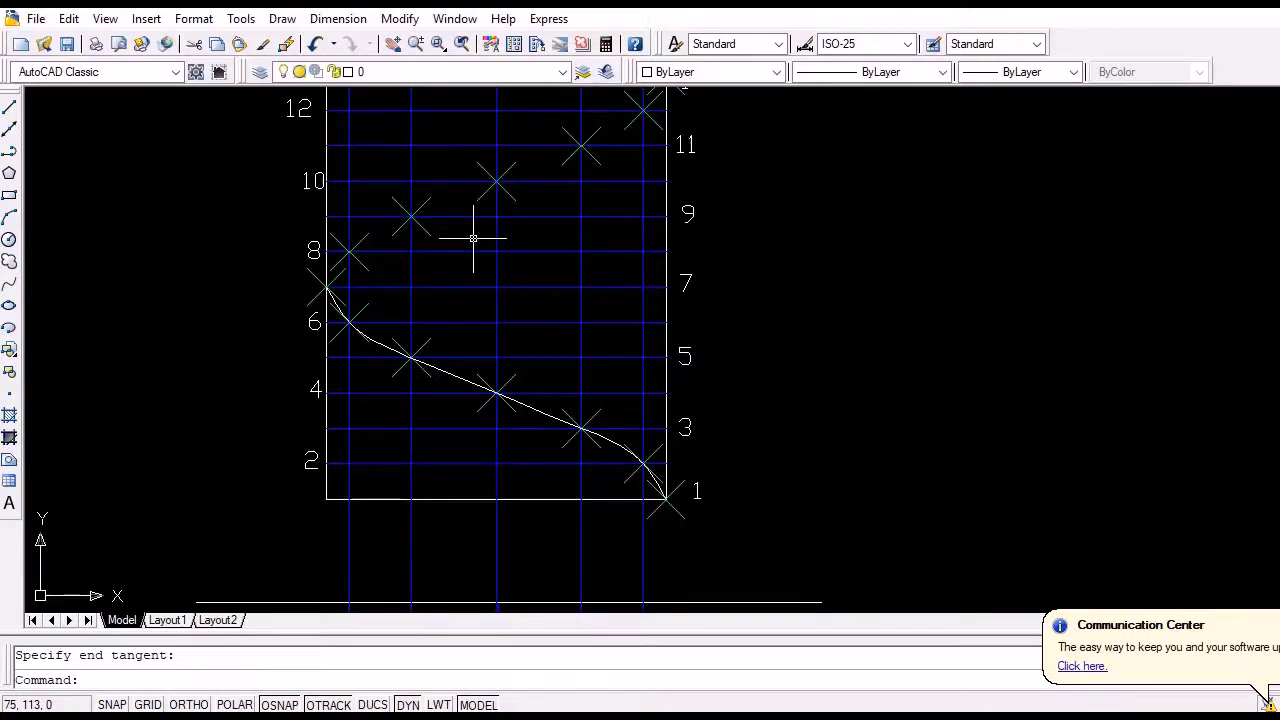
pyautogui.press('Return')
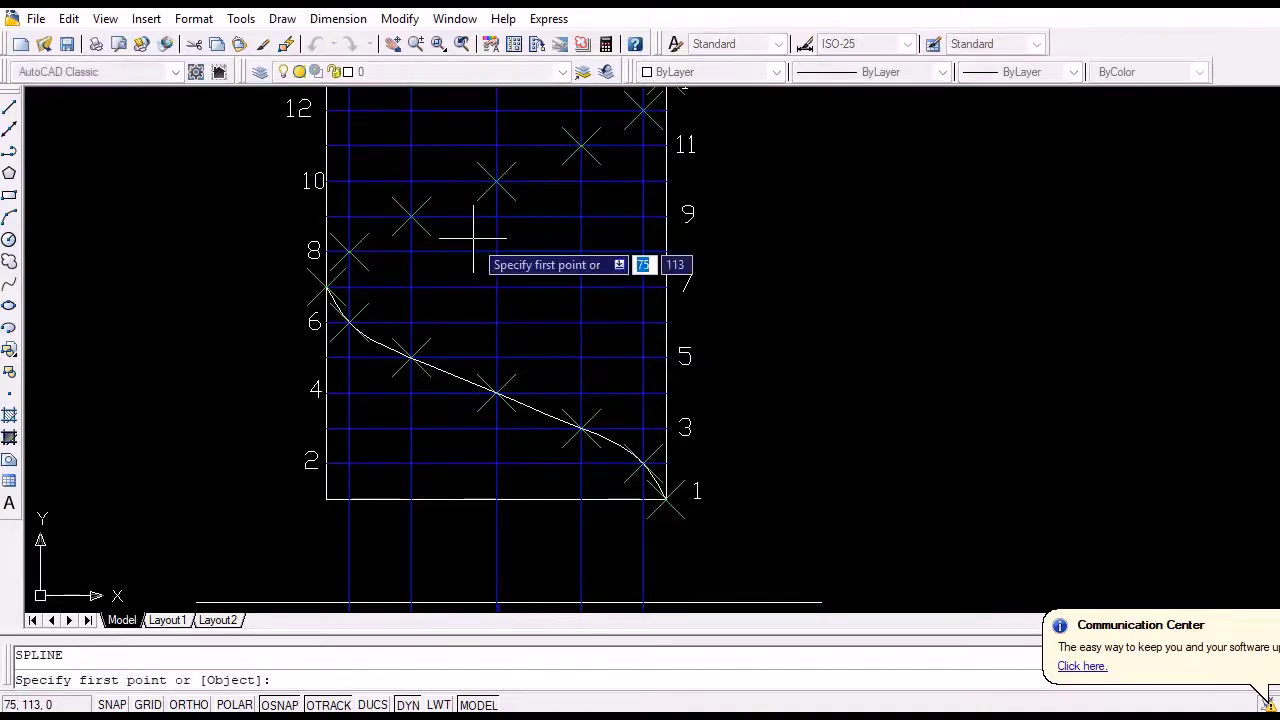
# - Draw a spline from marker 7 through markers 8, 9 and 10 to marker 11 with default tangents
pyautogui.click(326, 287)
pyautogui.click(349, 250)
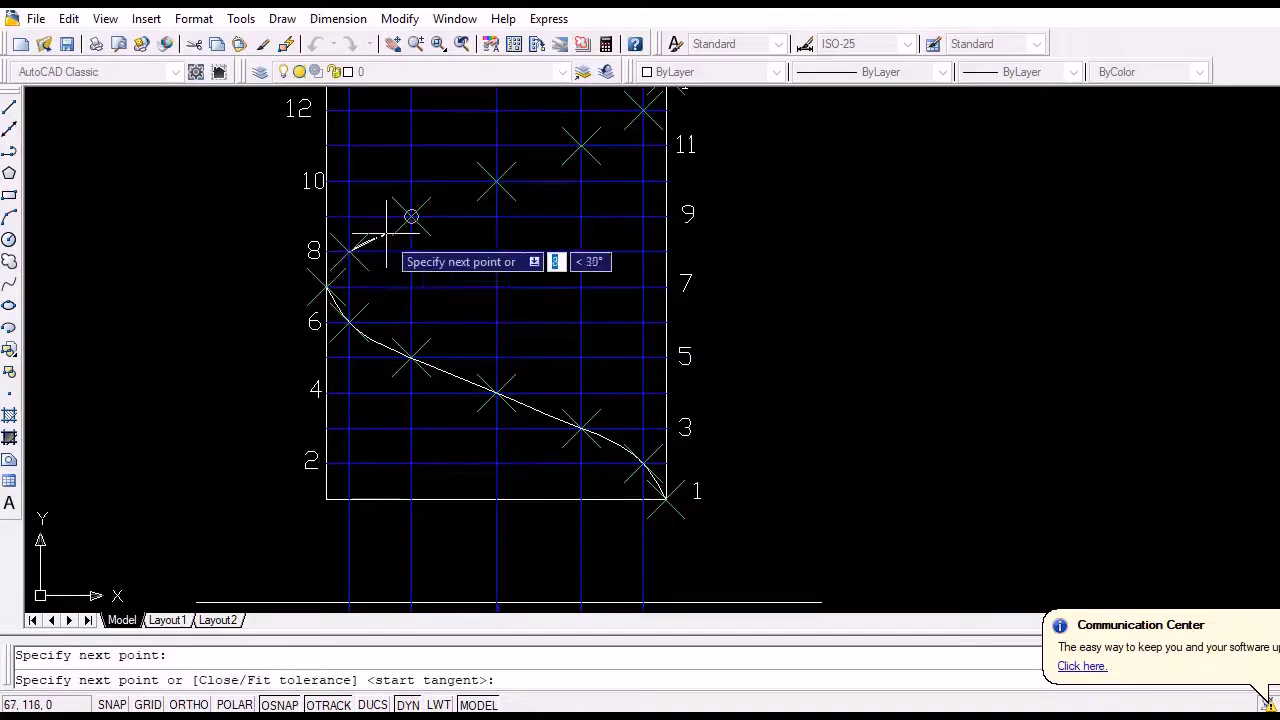
pyautogui.click(410, 214)
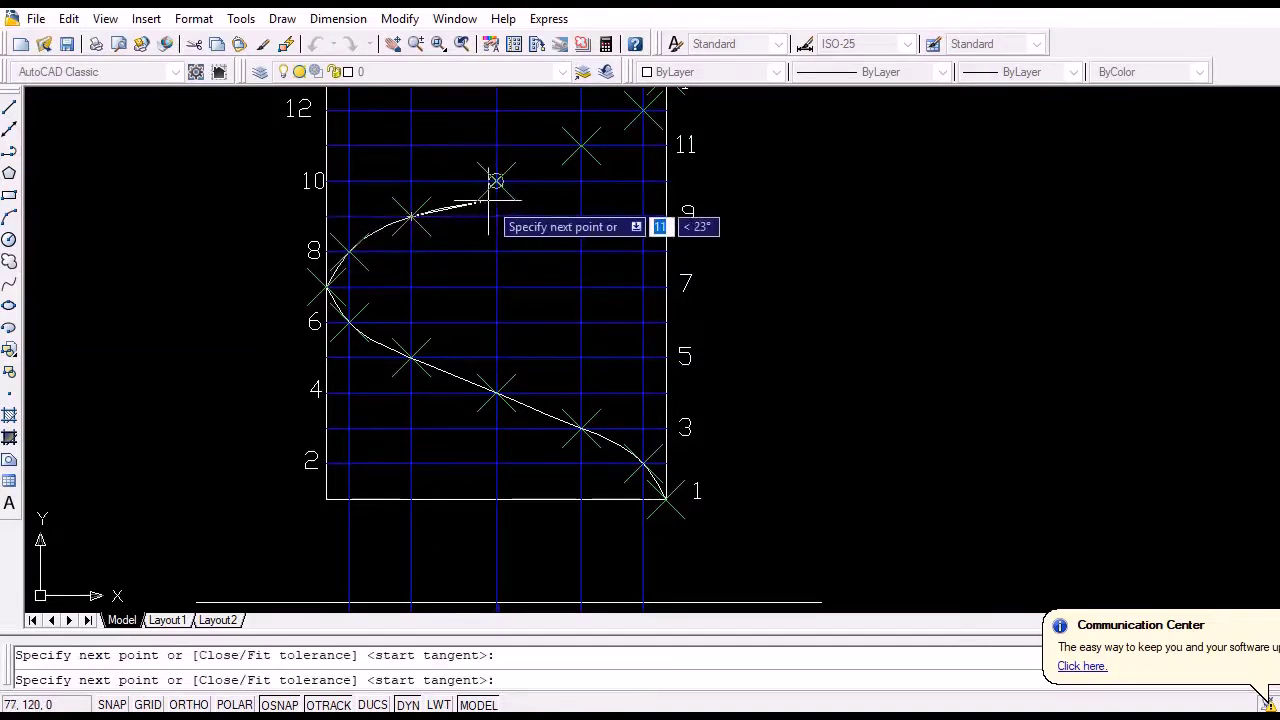
pyautogui.click(496, 180)
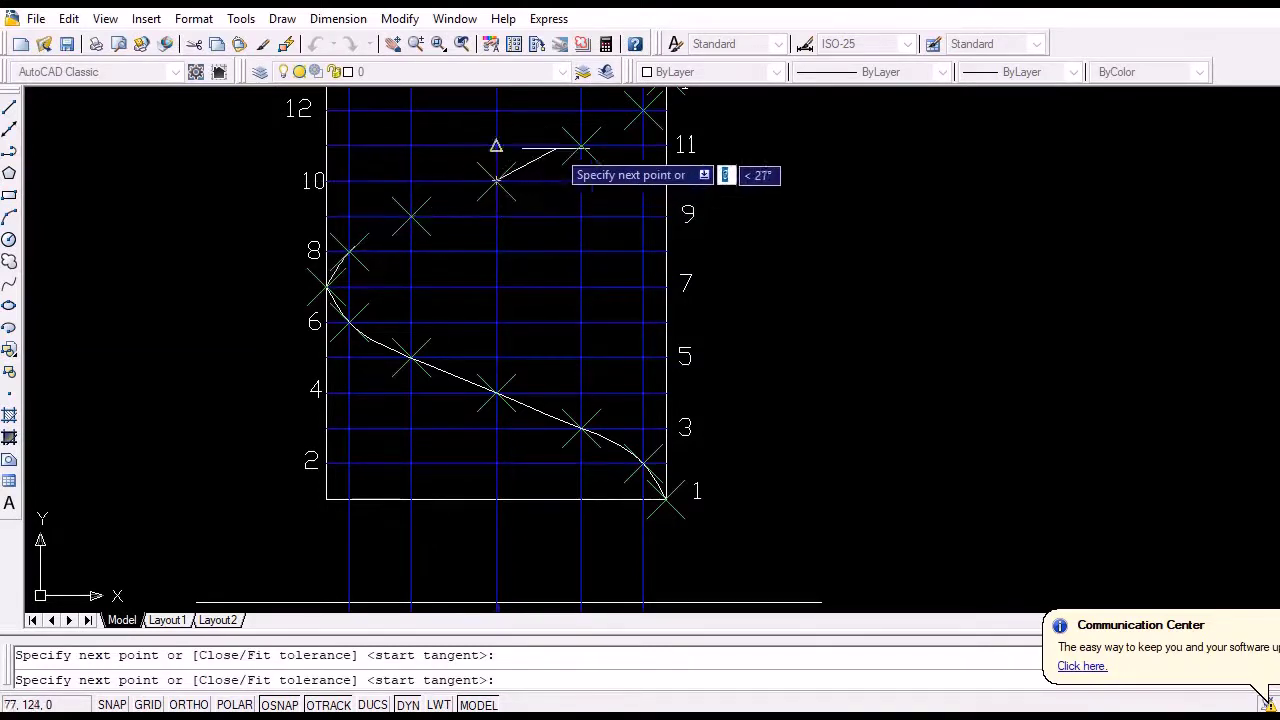
pyautogui.click(581, 147)
pyautogui.rightClick(581, 147)
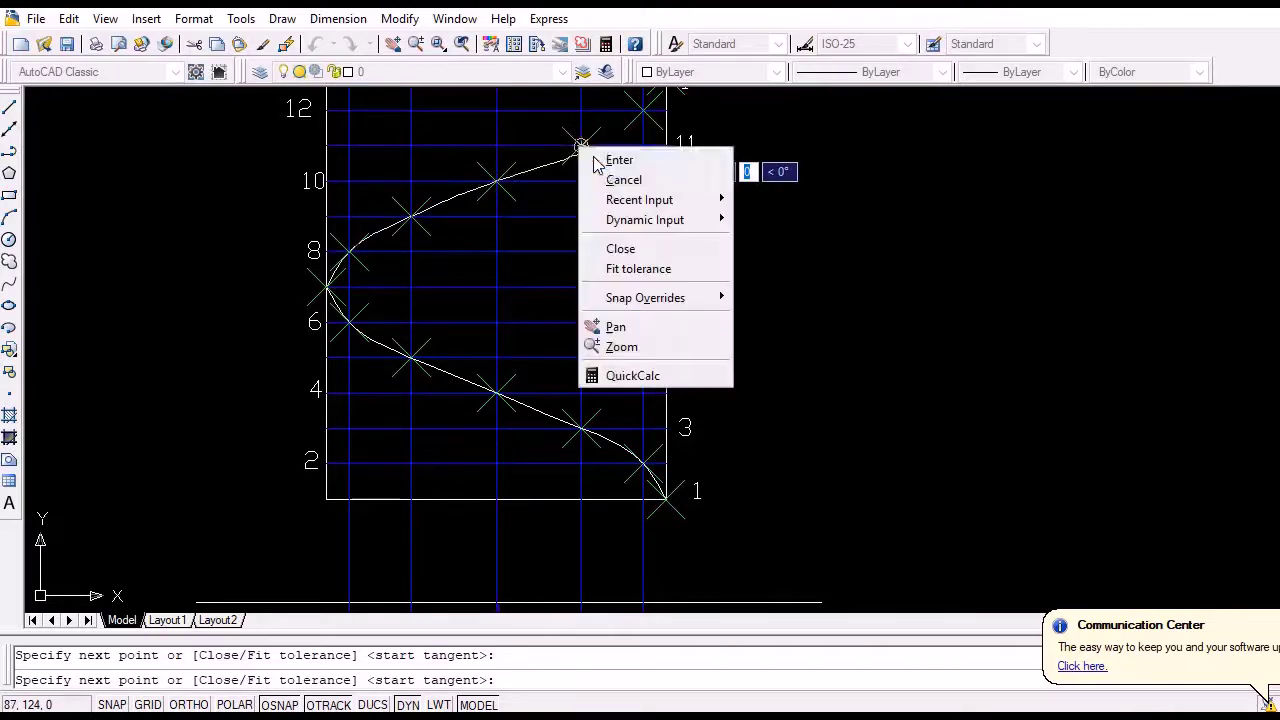
pyautogui.click(613, 159)
pyautogui.press('Return')
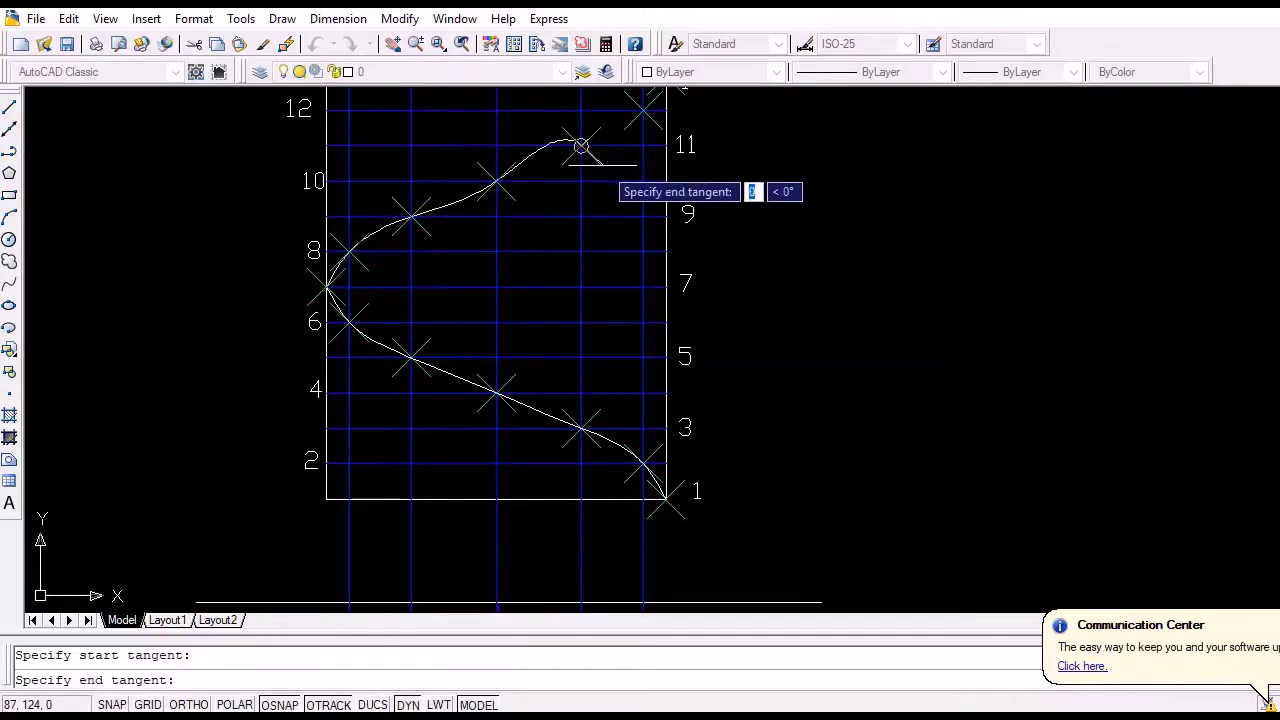
pyautogui.press('Return')
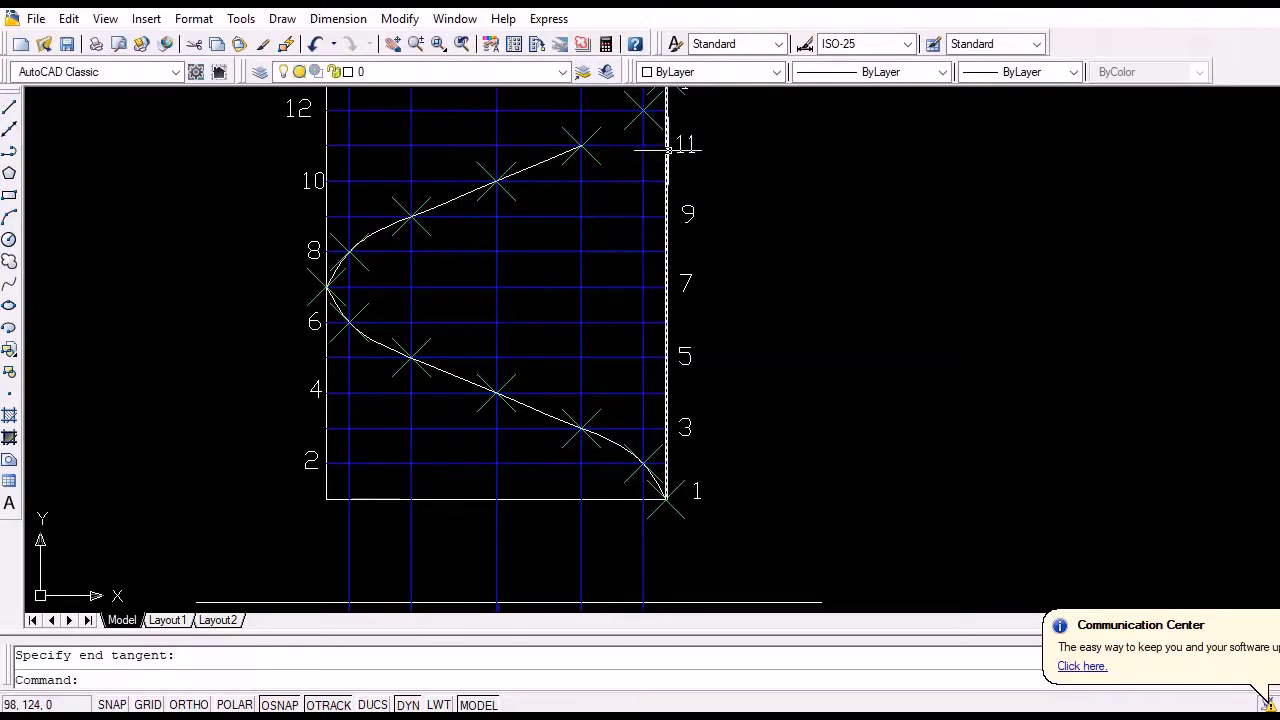
pyautogui.moveTo(752, 241); pyautogui.dragTo(754, 315, button='middle')
# - Draw a final spline from marker 11 through the next marker to top point 1
pyautogui.press('Return')
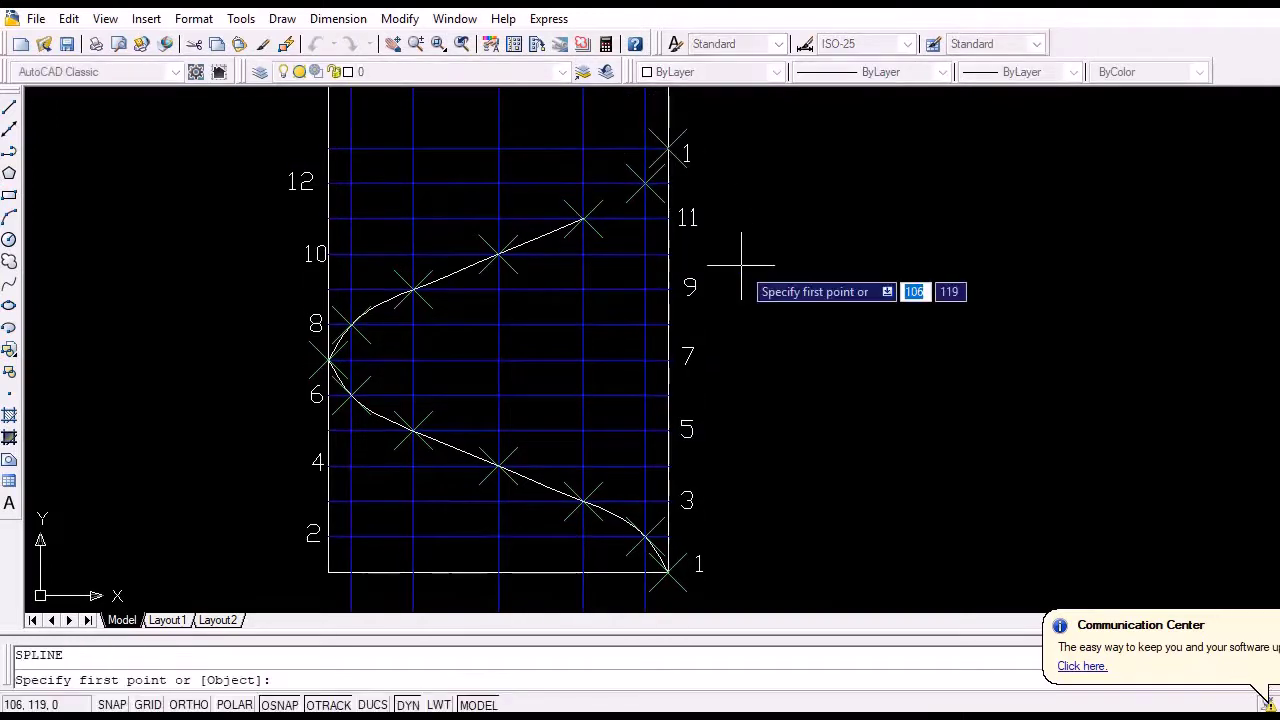
pyautogui.click(583, 214)
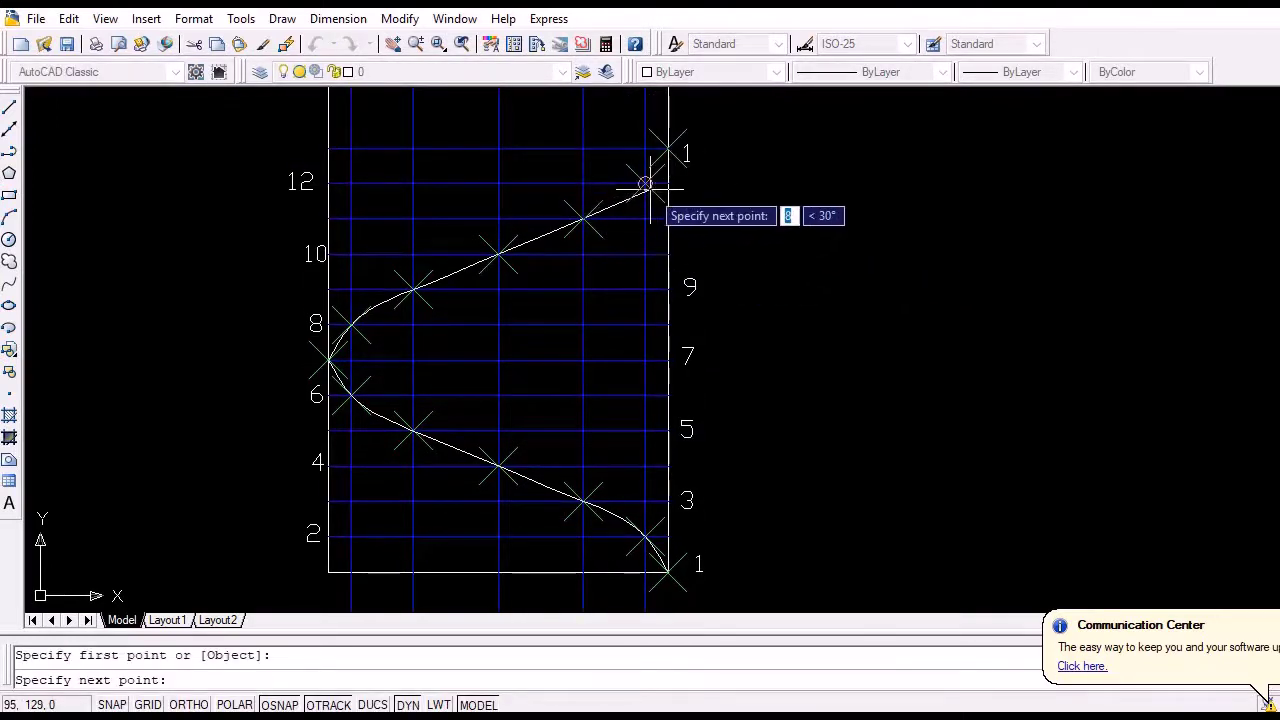
pyautogui.click(646, 183)
pyautogui.click(668, 148)
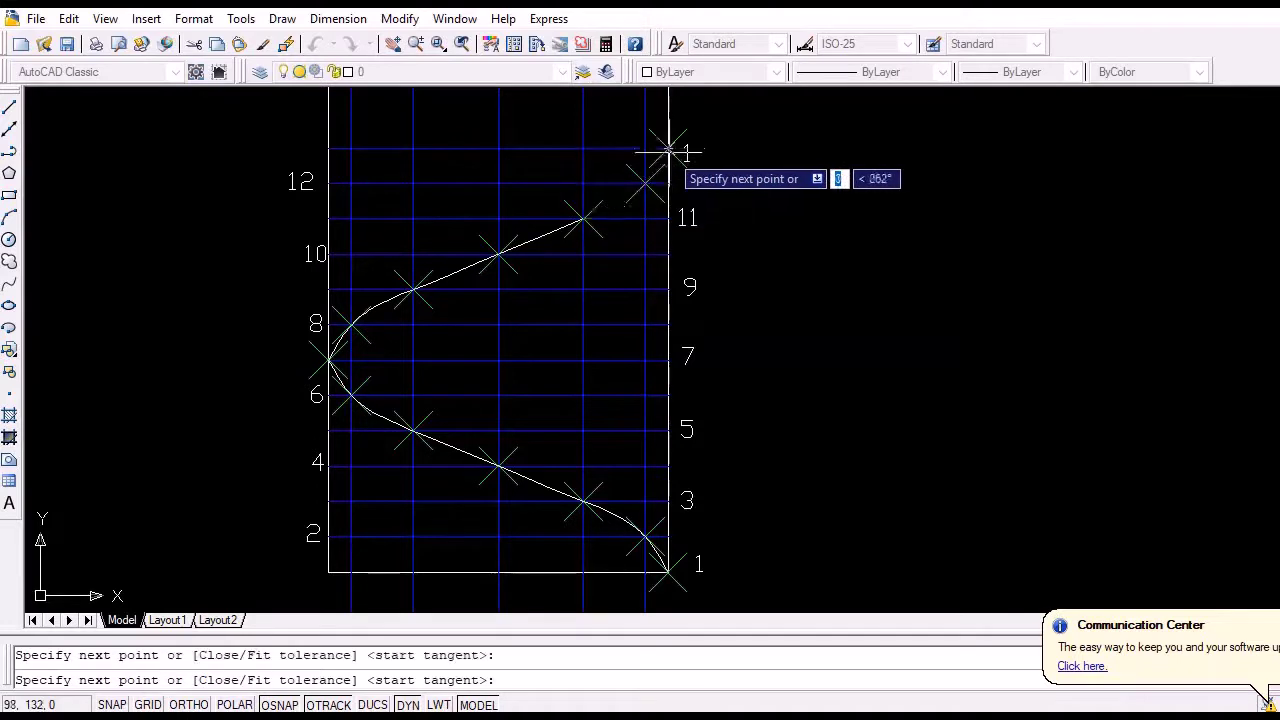
pyautogui.rightClick(671, 155)
pyautogui.click(708, 167)
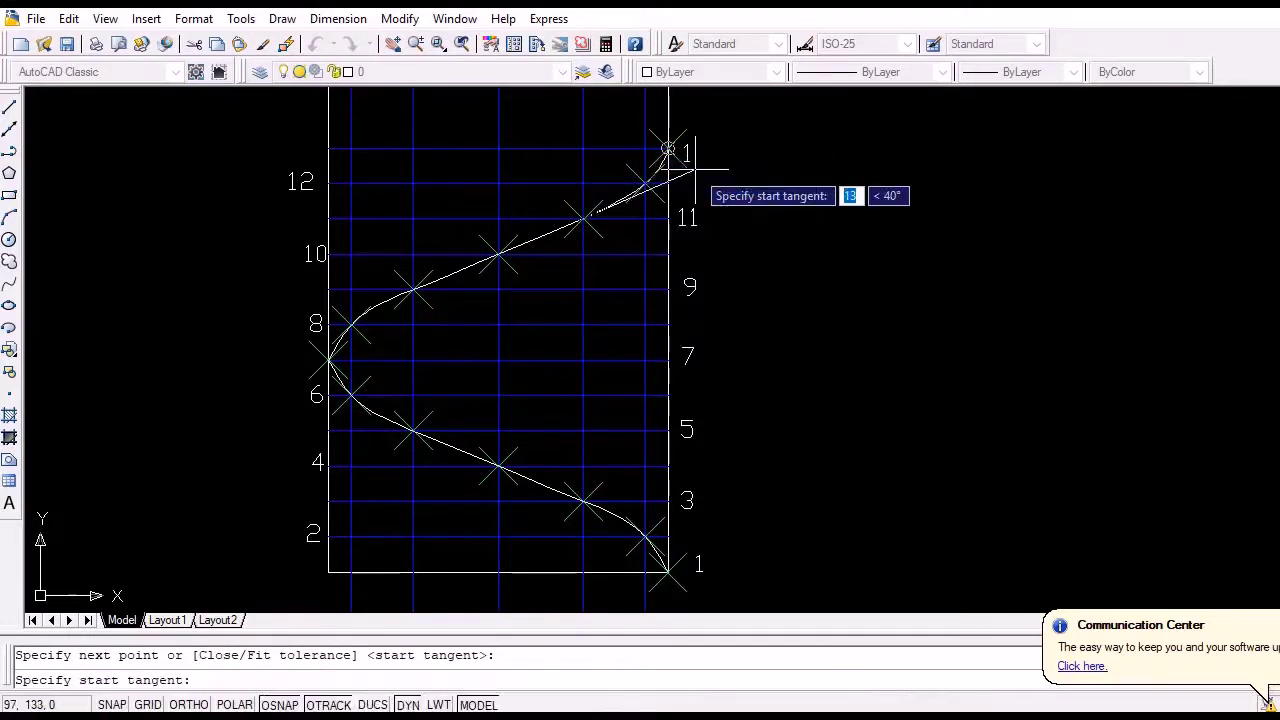
pyautogui.press('Return')
pyautogui.press('Return')
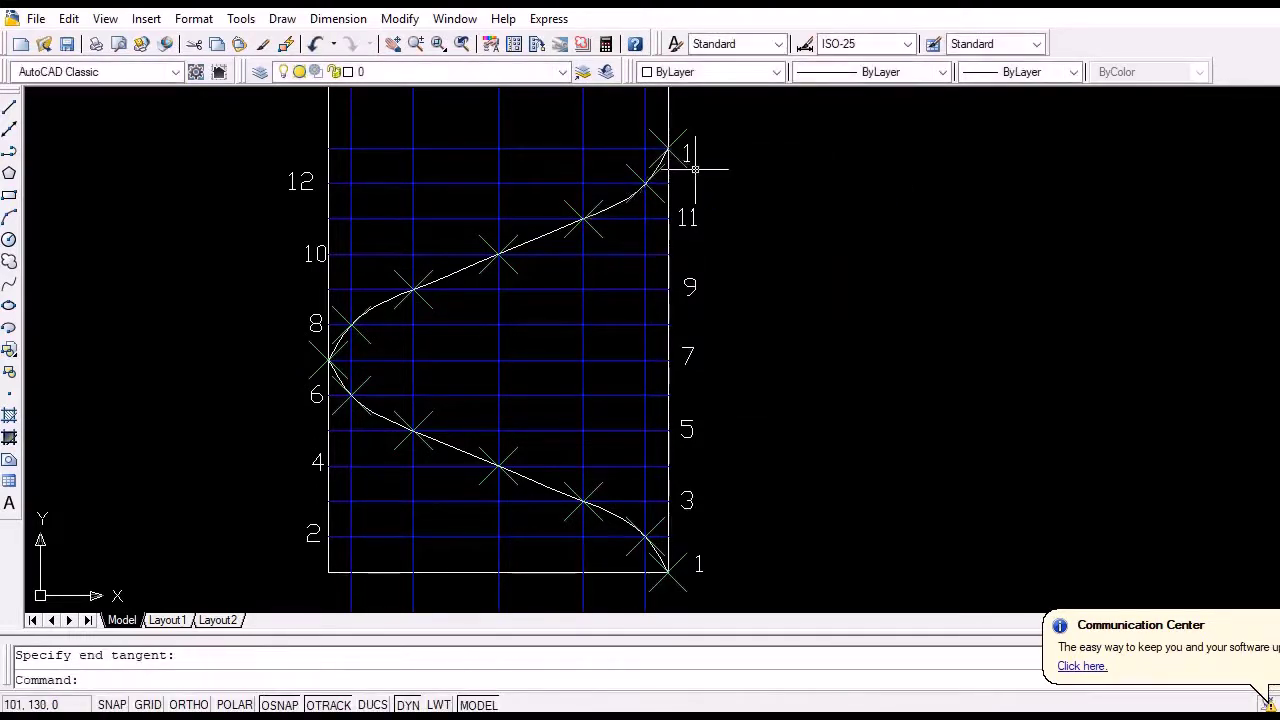
# - Zoom out with Zoom All to show the entire drawing
pyautogui.scroll(-3, 728, 193)
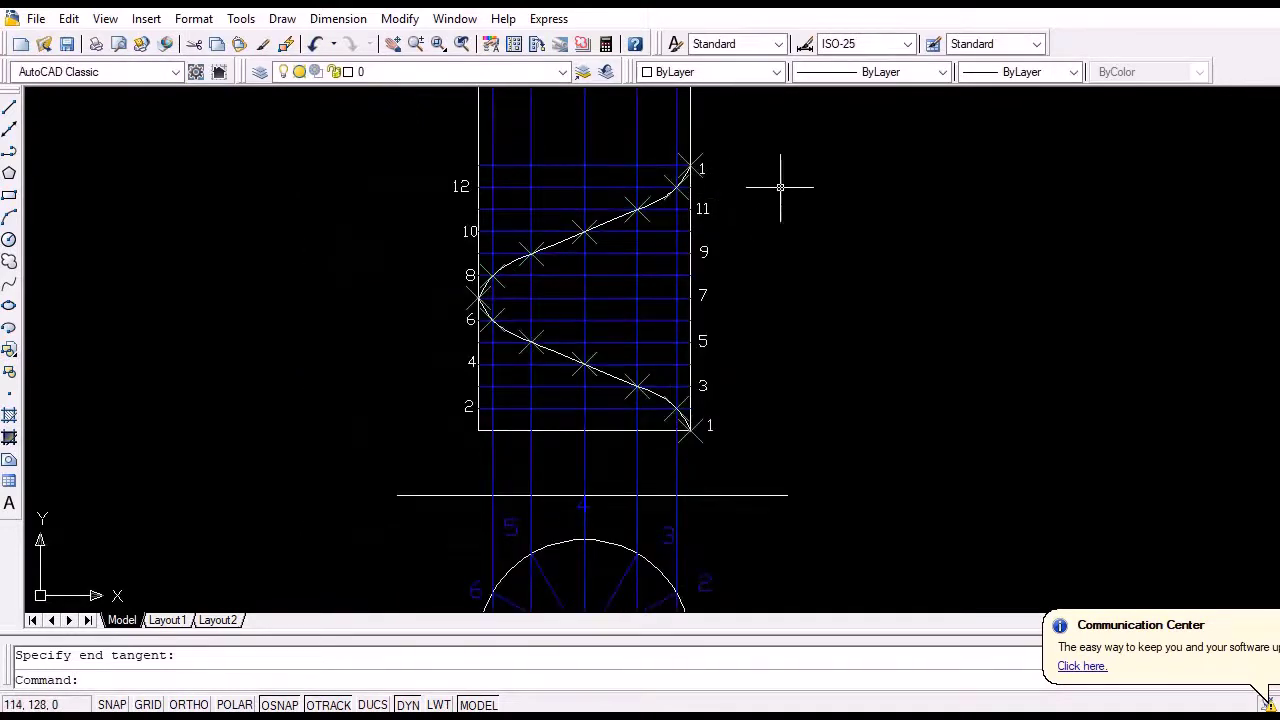
pyautogui.scroll(-2, 780, 187)
pyautogui.moveTo(826, 203); pyautogui.dragTo(786, 256, button='middle')
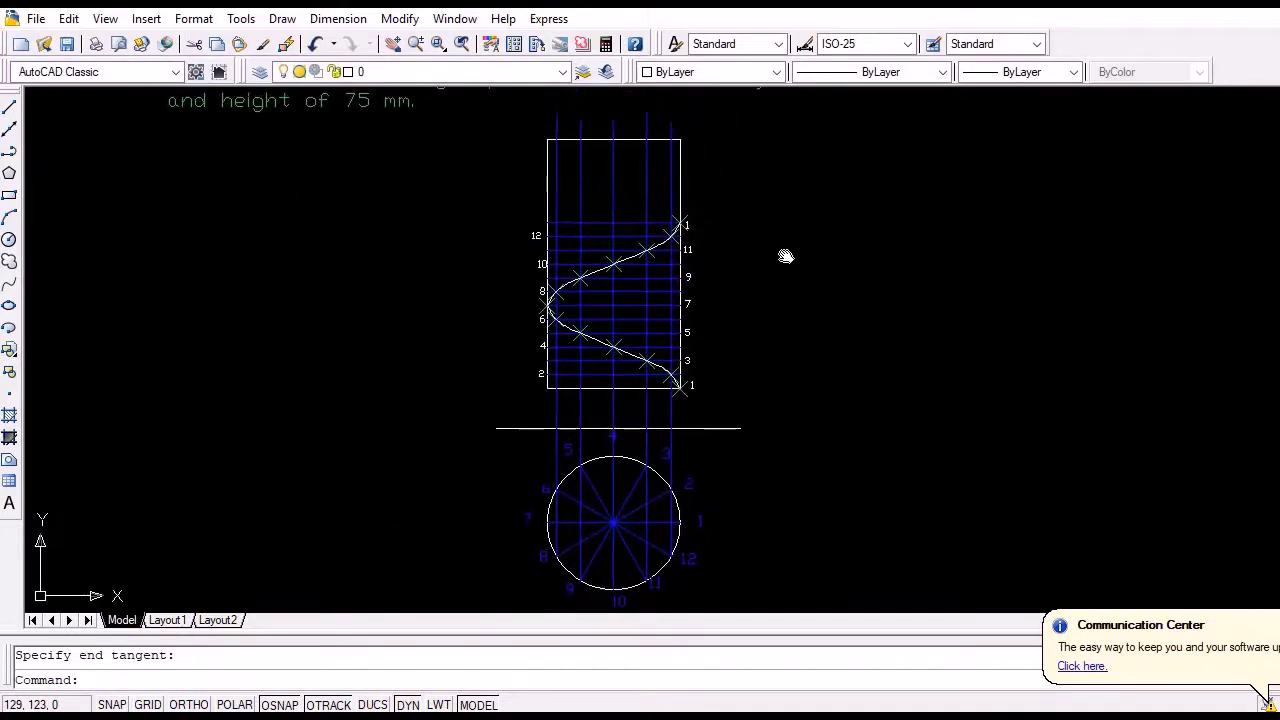
pyautogui.scroll(-2, 789, 257)
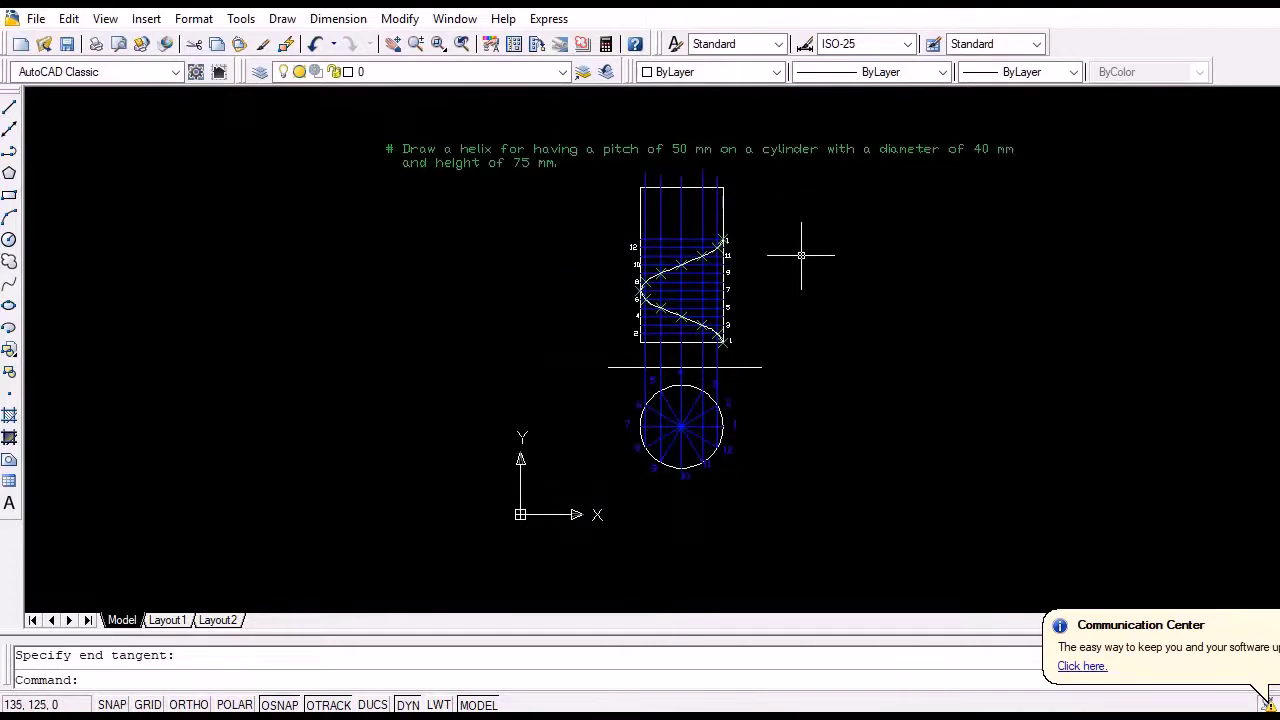
pyautogui.press('Return')
pyautogui.write('a')
pyautogui.press('Return')
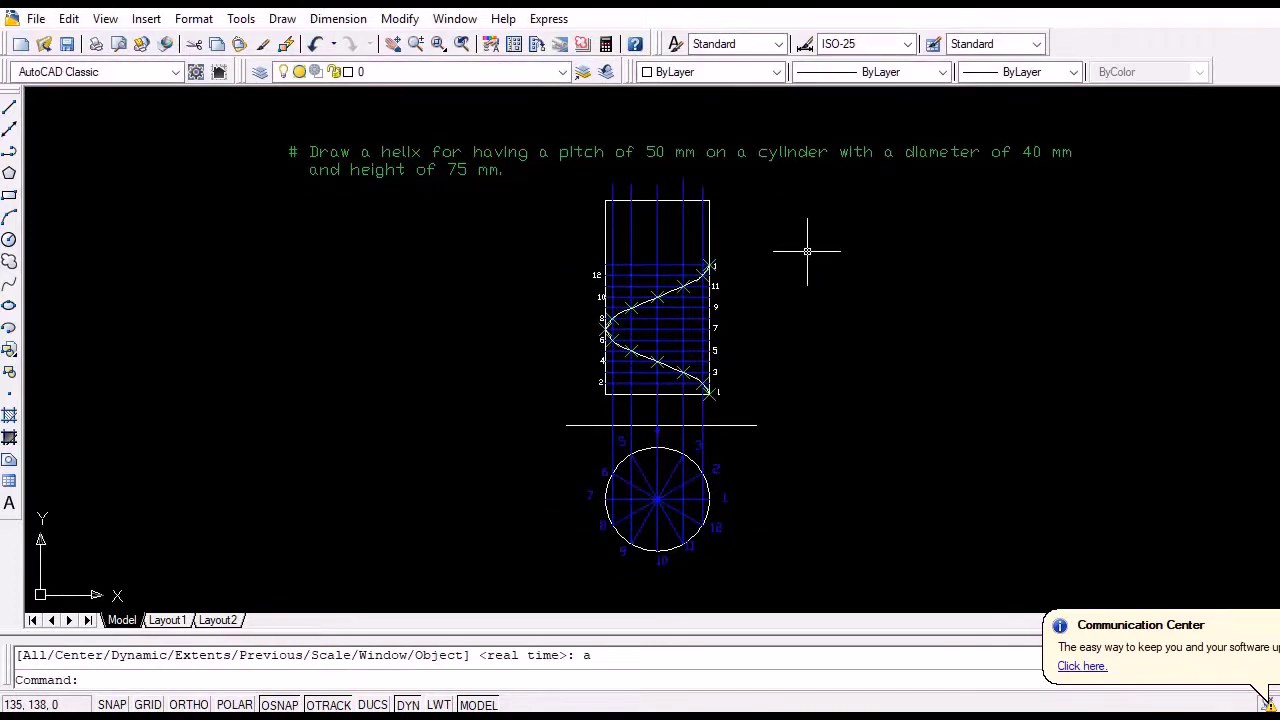
# - Set PDMODE to 0 so the X-shaped point markers disappear
pyautogui.write('pdmode')
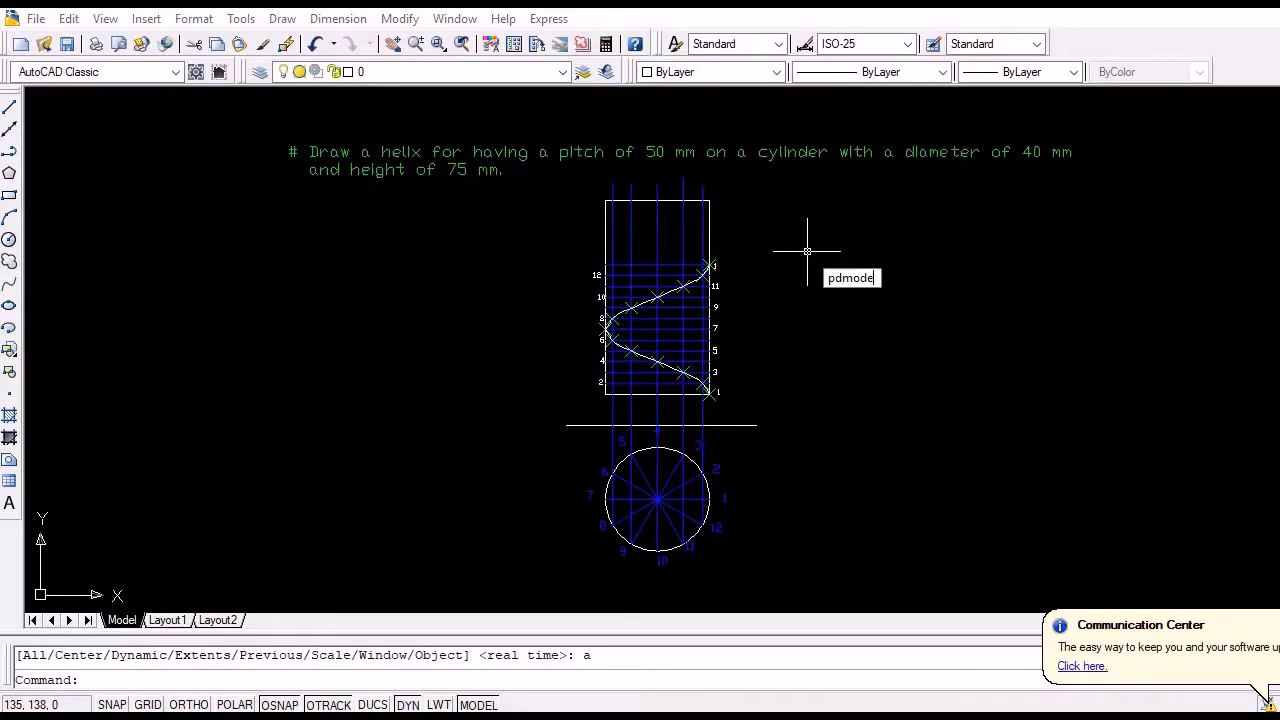
pyautogui.press('Return')
pyautogui.write('0')
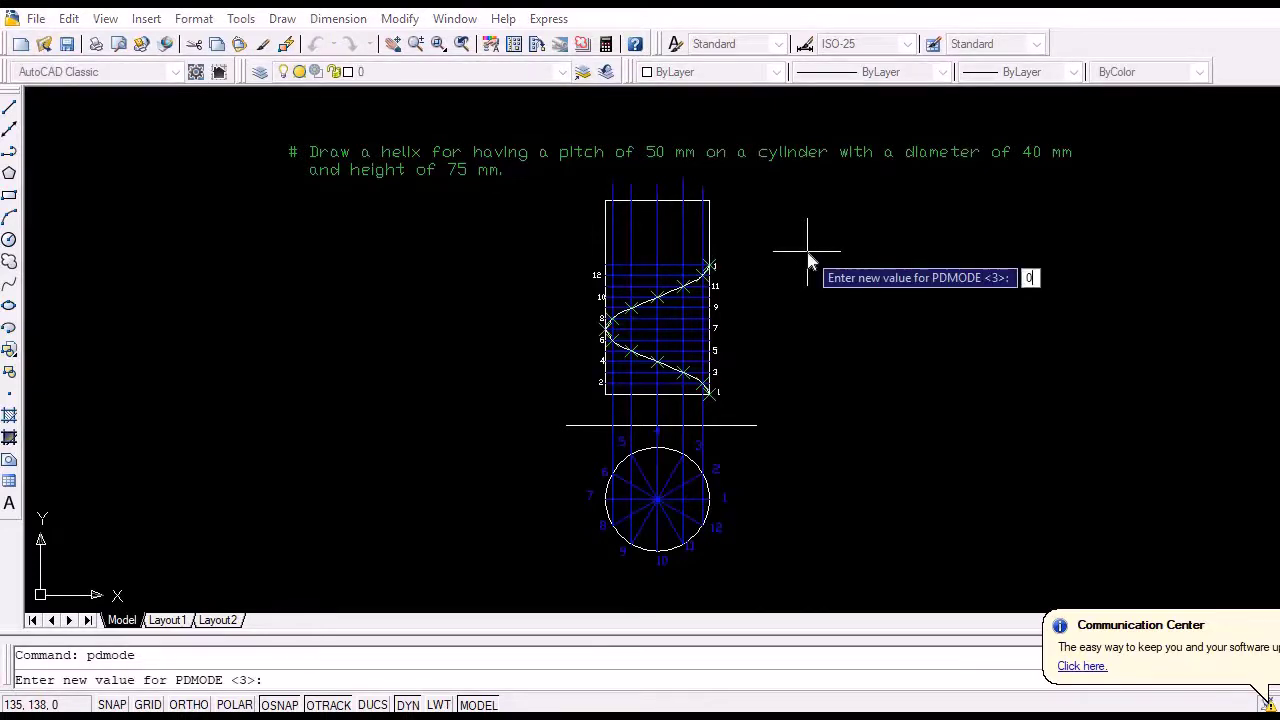
pyautogui.press('Return')
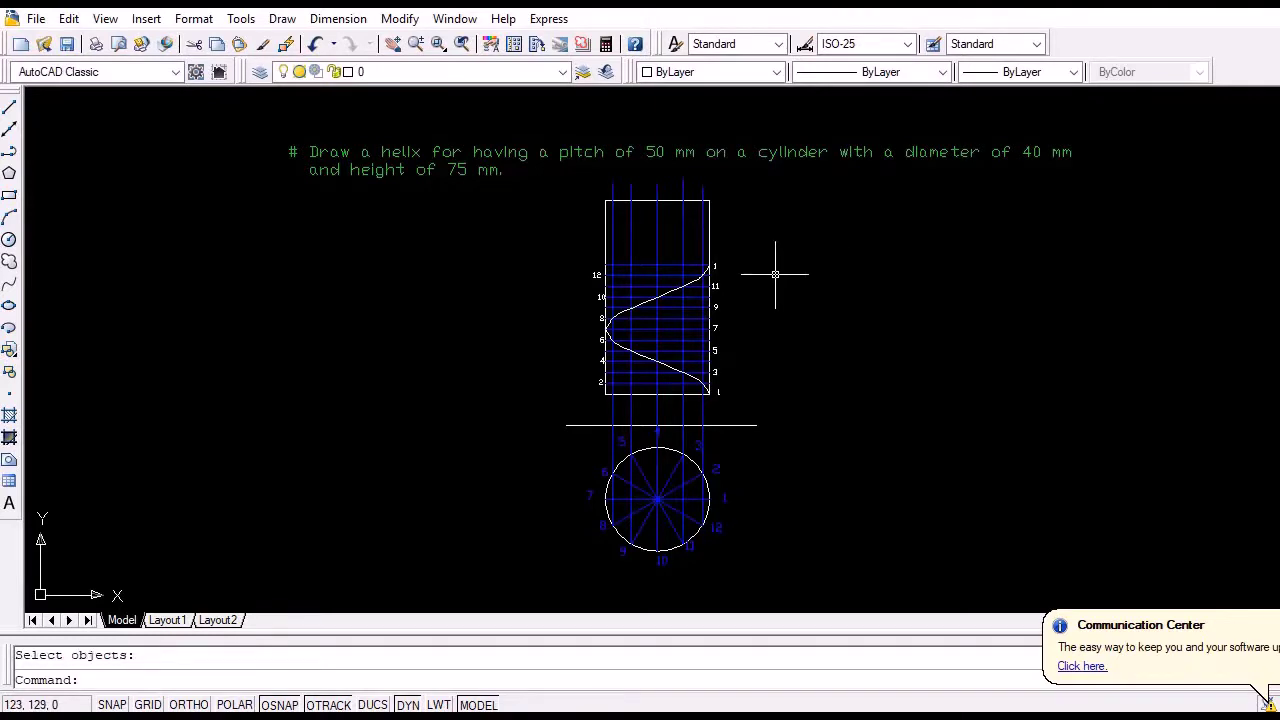
pyautogui.write('e')
pyautogui.press('Return')
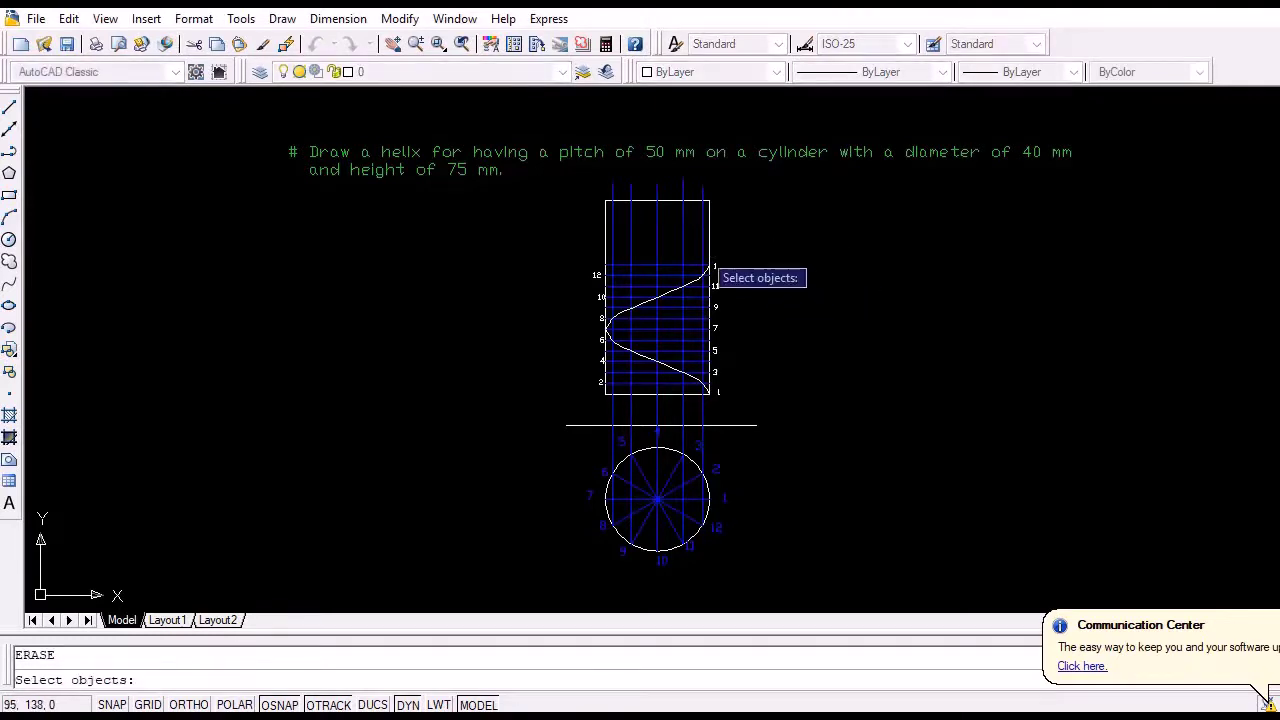
# - Select the vertical projector lines in the elevation for erasing
pyautogui.click(614, 243)
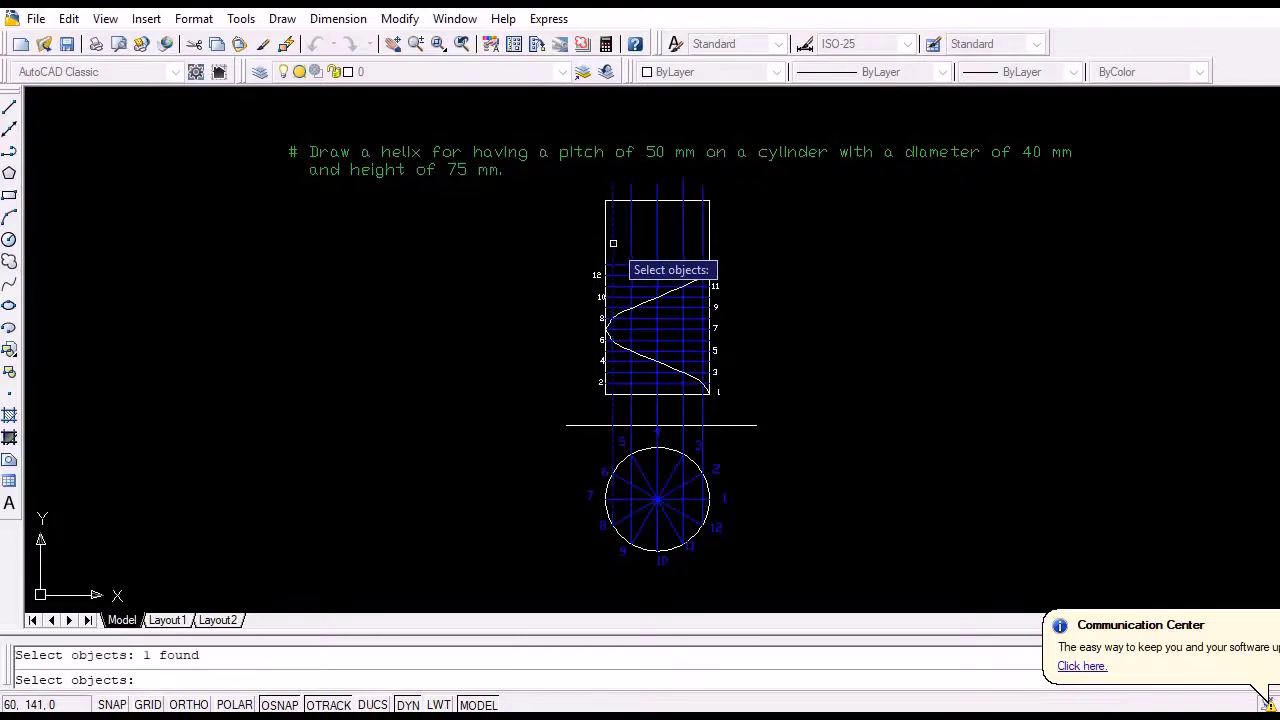
pyautogui.click(632, 244)
pyautogui.click(655, 247)
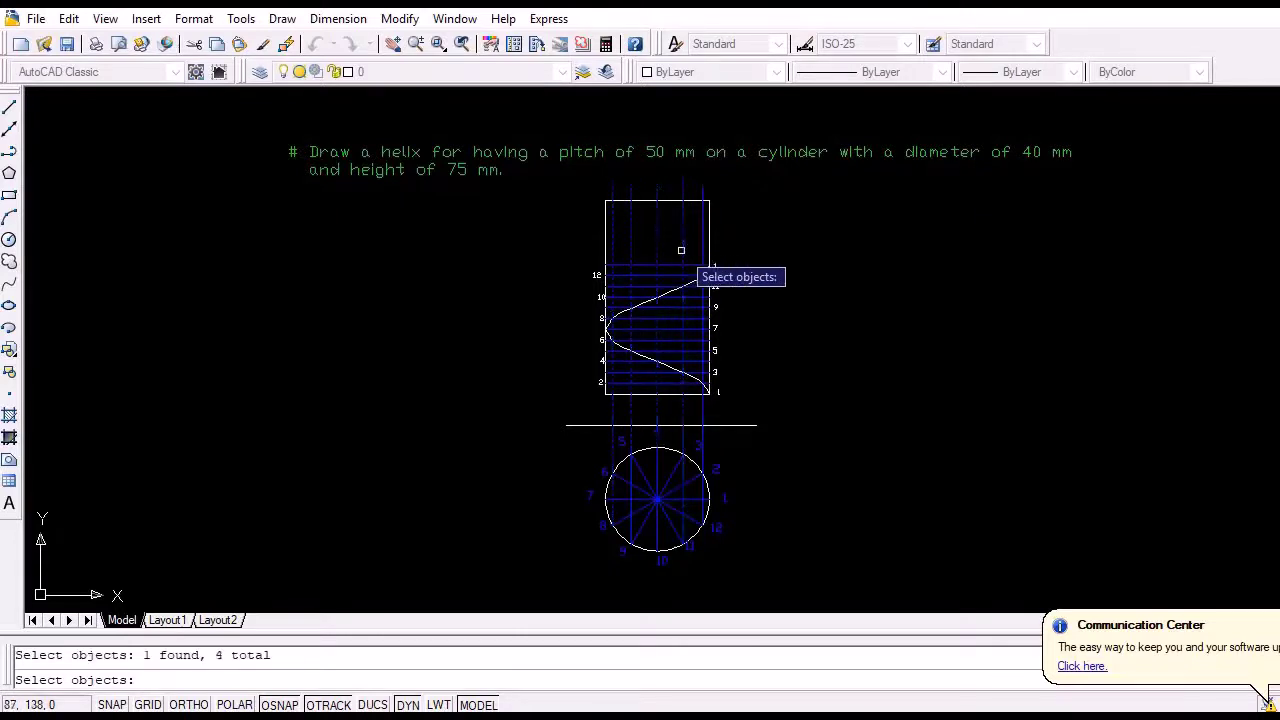
pyautogui.click(688, 250)
pyautogui.click(697, 249)
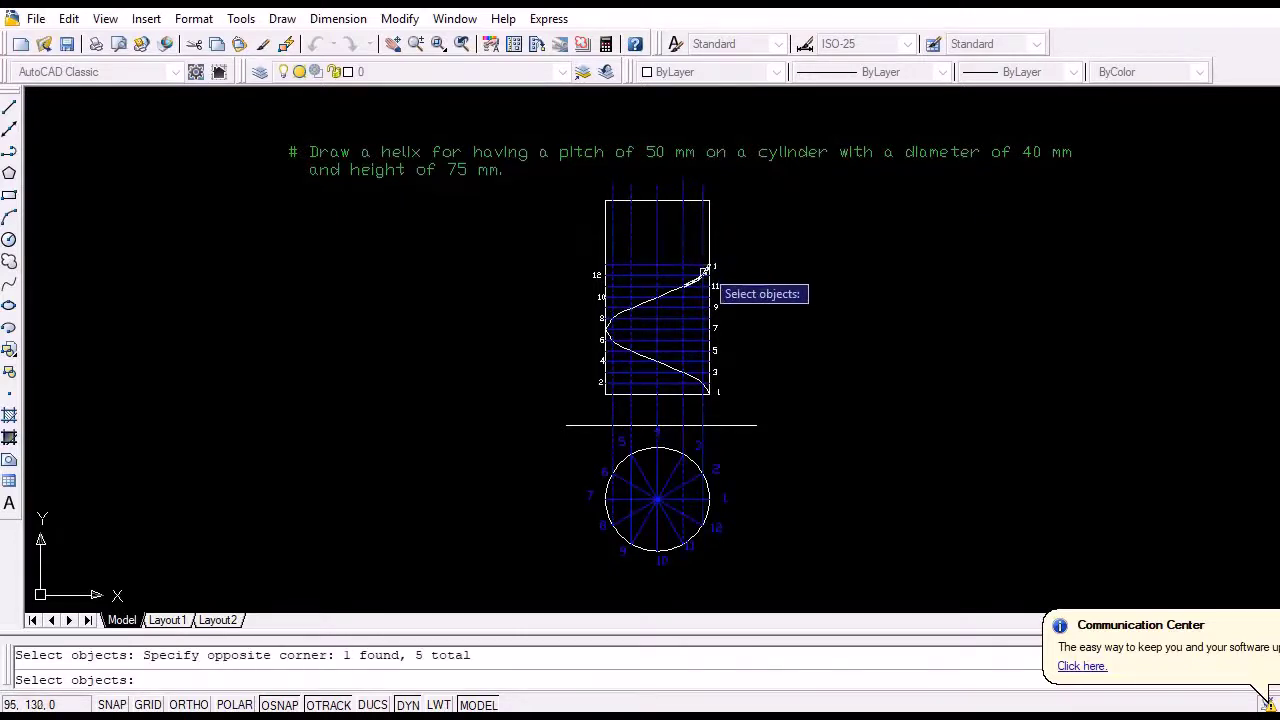
# - Add the horizontal division lines to the selection and erase all the construction lines
pyautogui.click(644, 384)
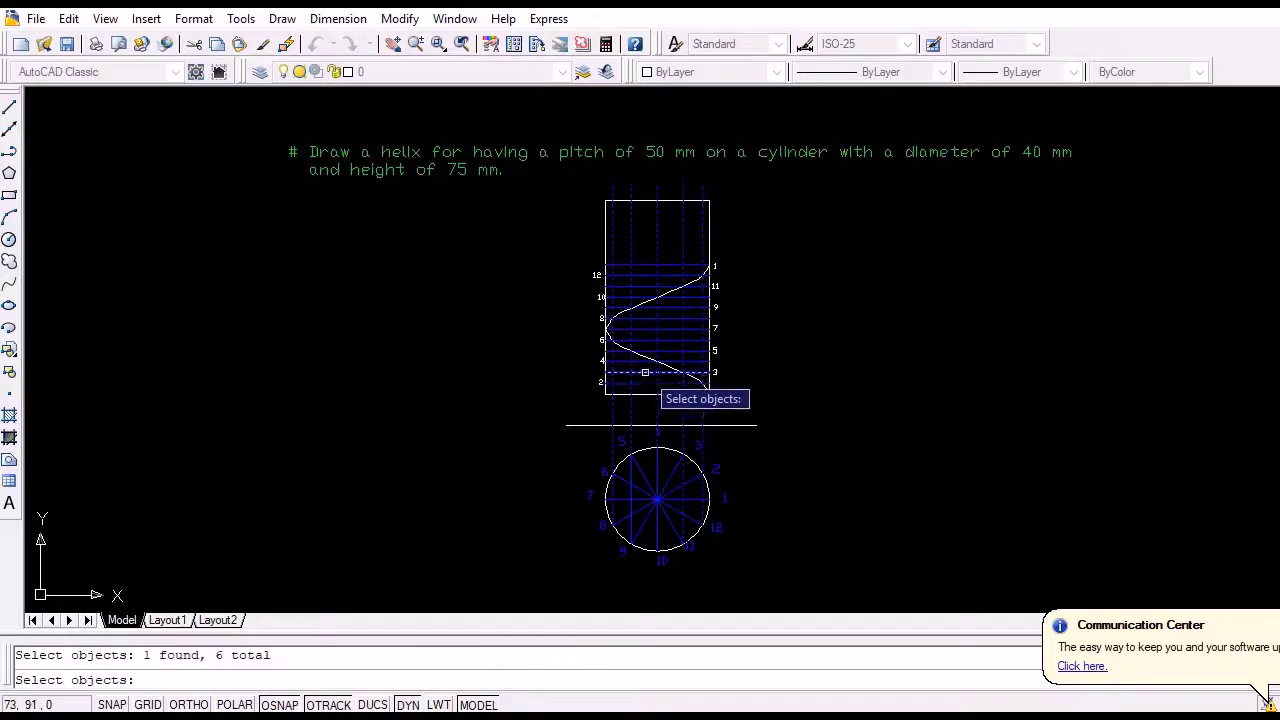
pyautogui.click(644, 373)
pyautogui.click(645, 363)
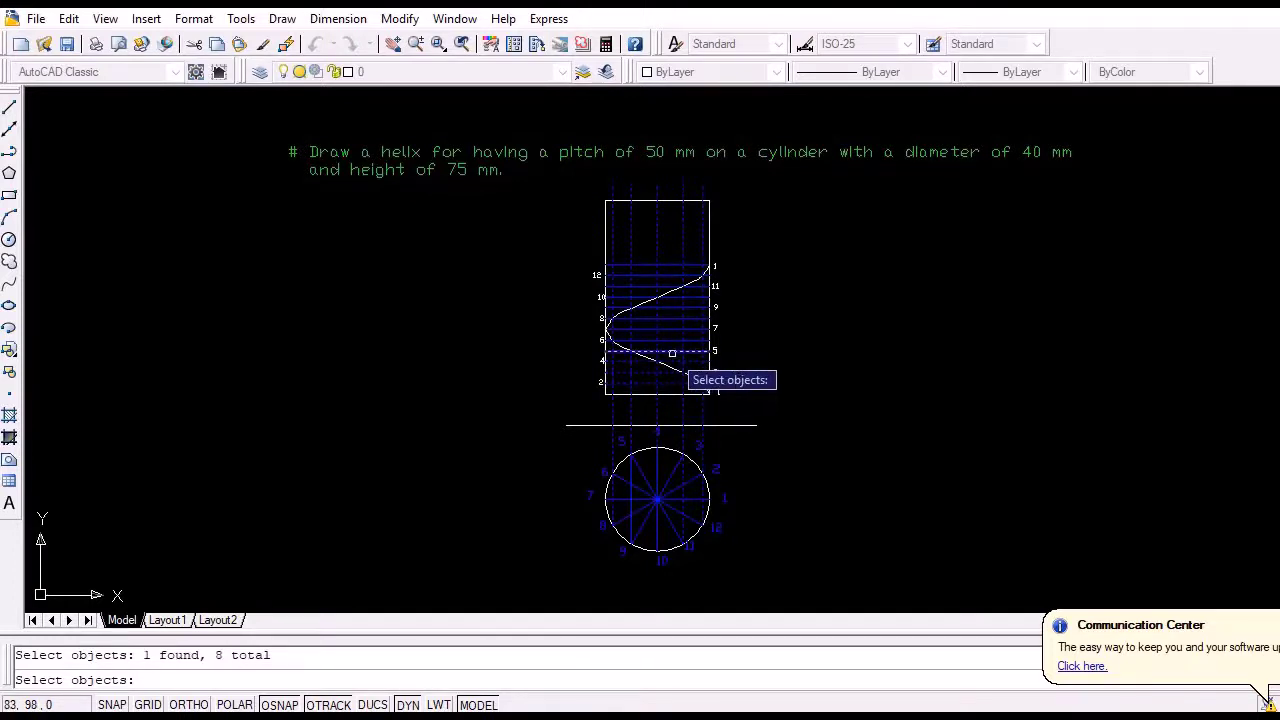
pyautogui.click(650, 352)
pyautogui.click(688, 350)
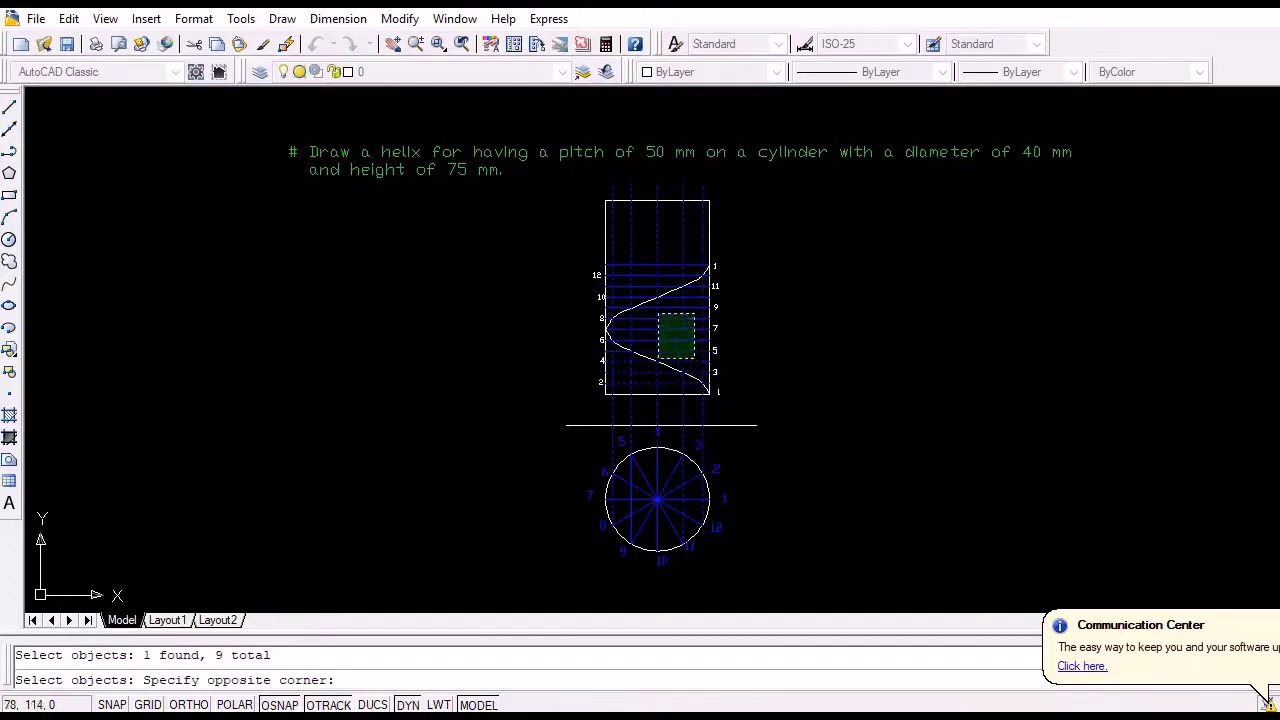
pyautogui.click(658, 305)
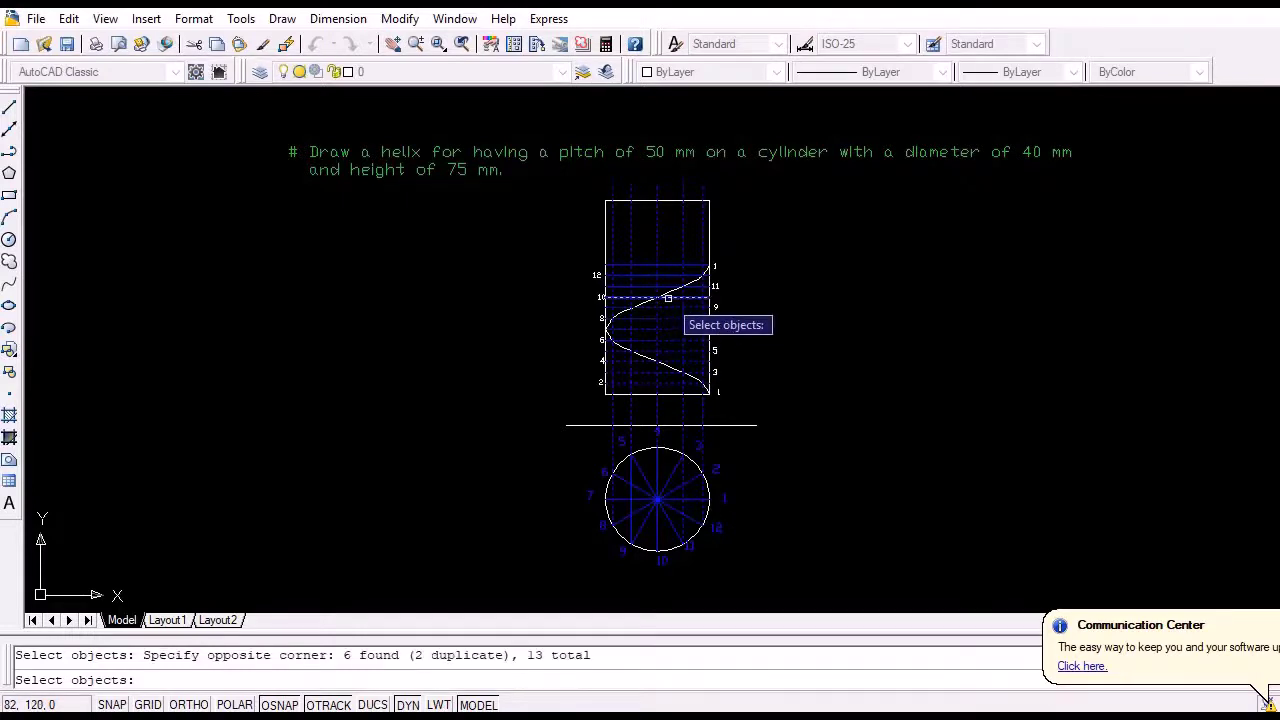
pyautogui.click(667, 292)
pyautogui.click(669, 285)
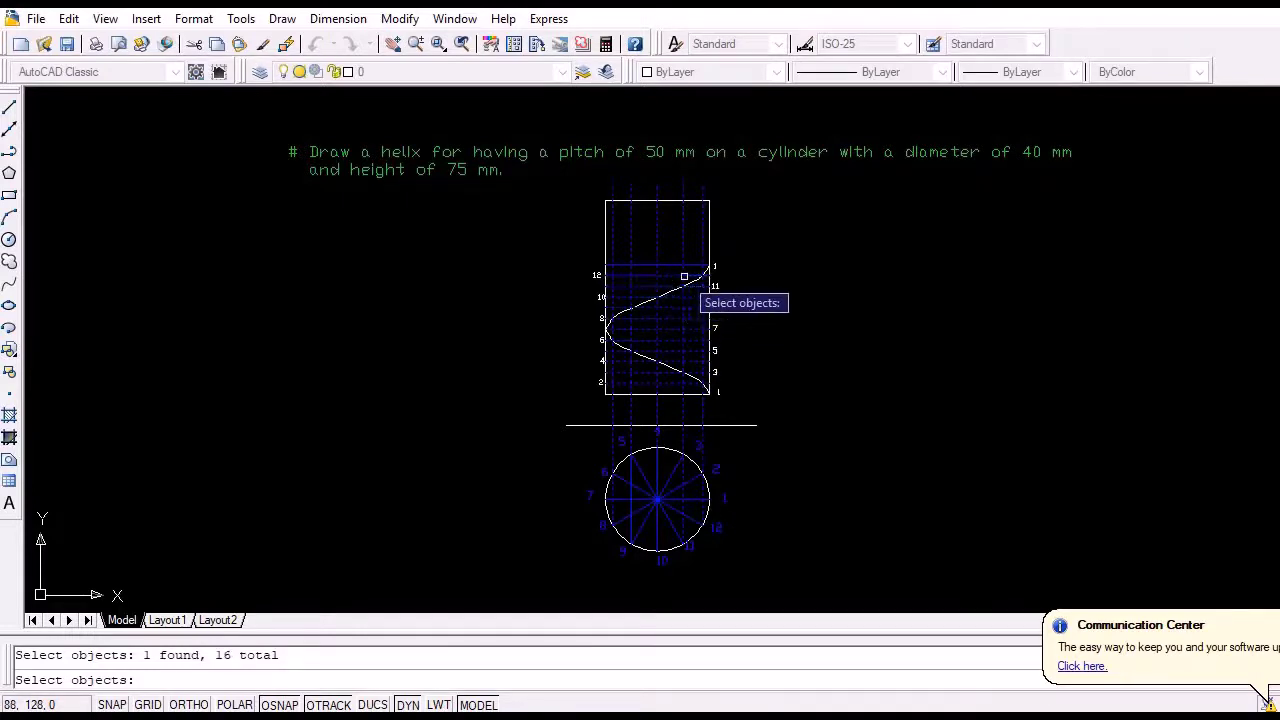
pyautogui.click(665, 269)
pyautogui.click(665, 267)
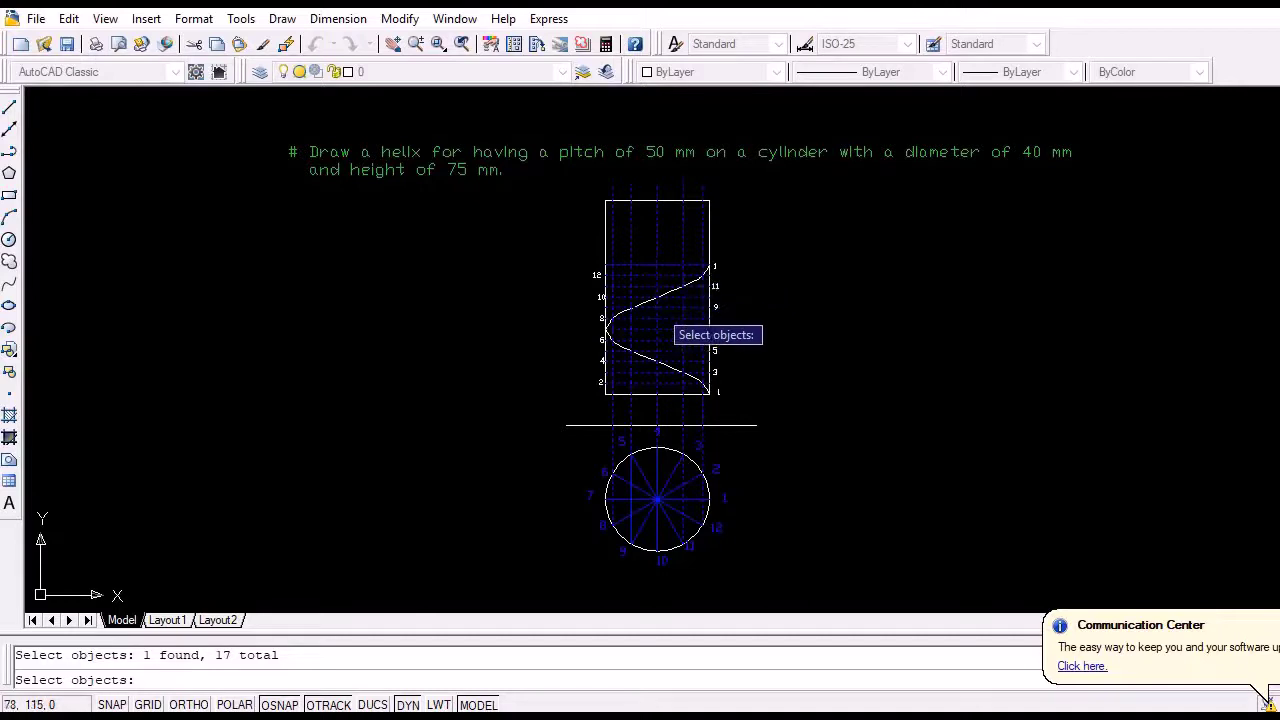
pyautogui.scroll(4, 658, 309)
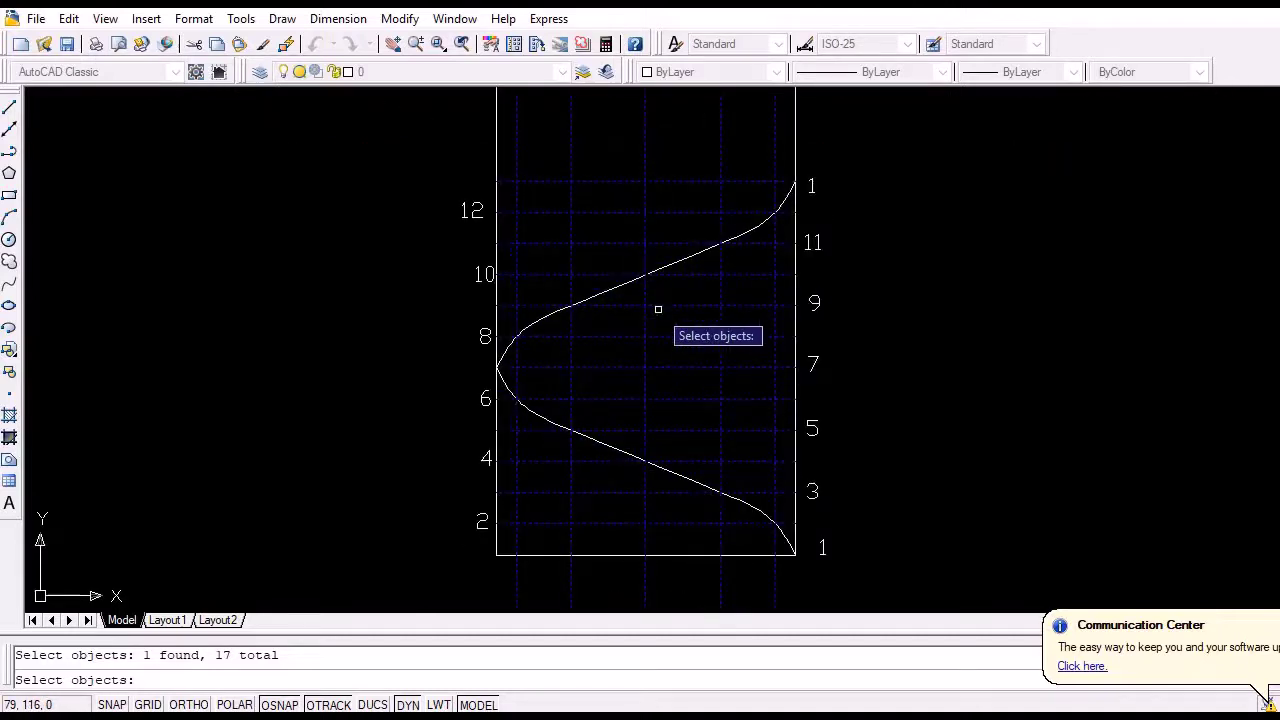
pyautogui.press('Return')
# - Erase the leftover line near the plan circle
pyautogui.scroll(-4, 670, 302)
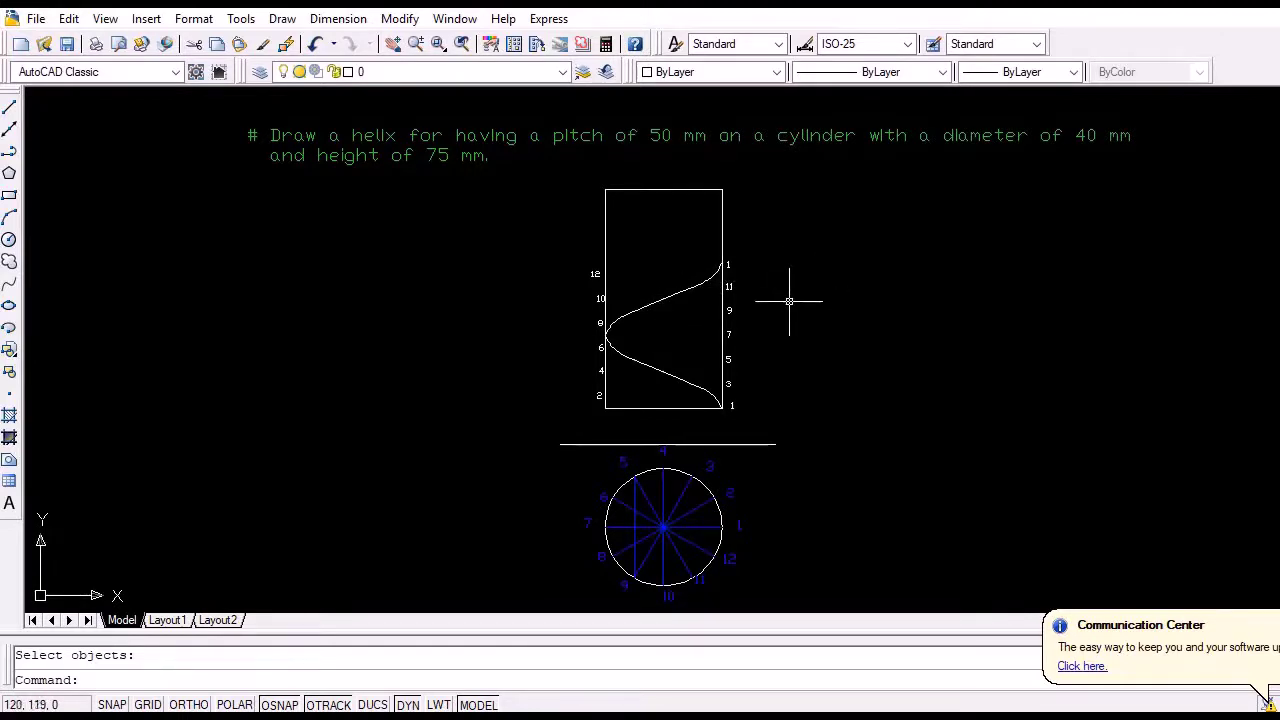
pyautogui.press('Return')
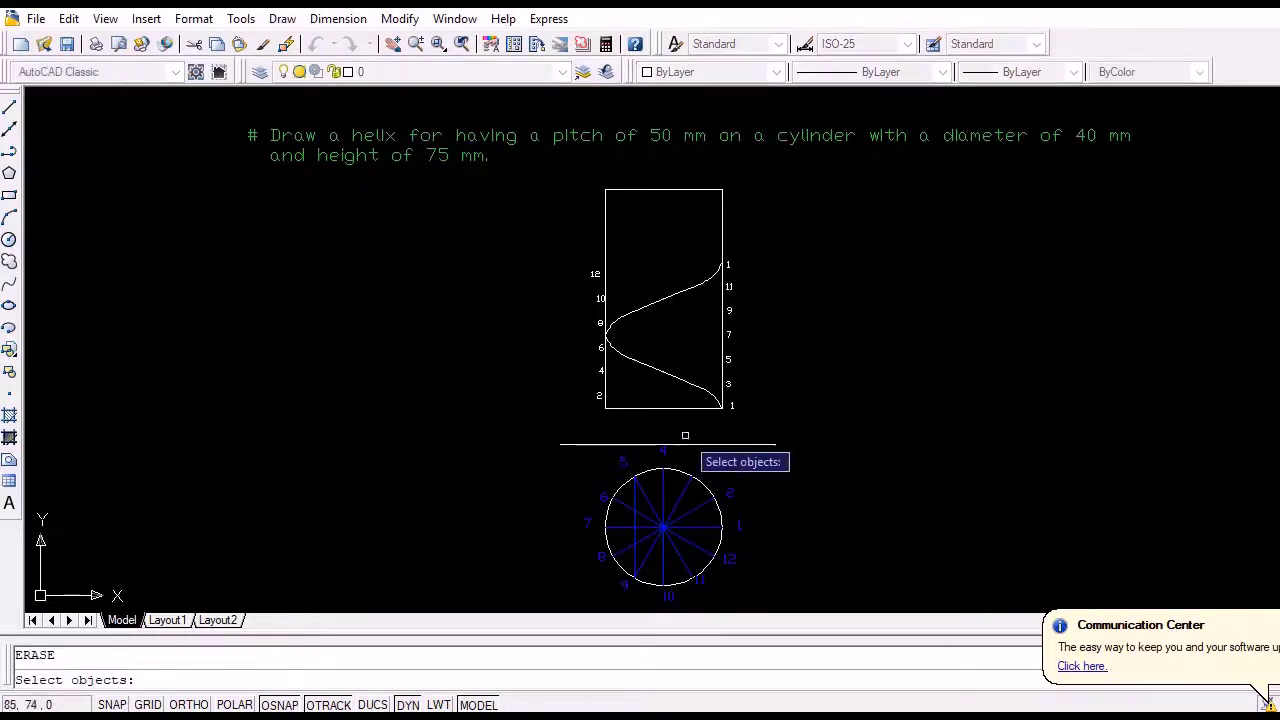
pyautogui.click(631, 514)
pyautogui.press('Return')
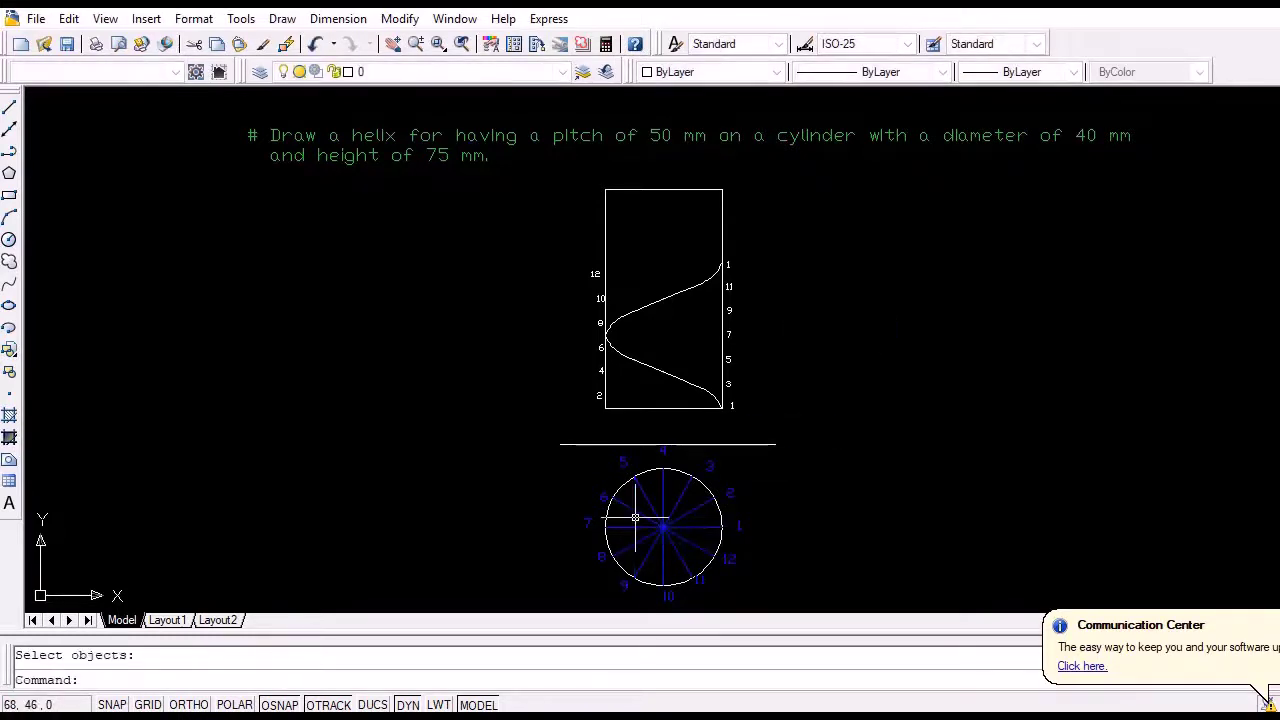